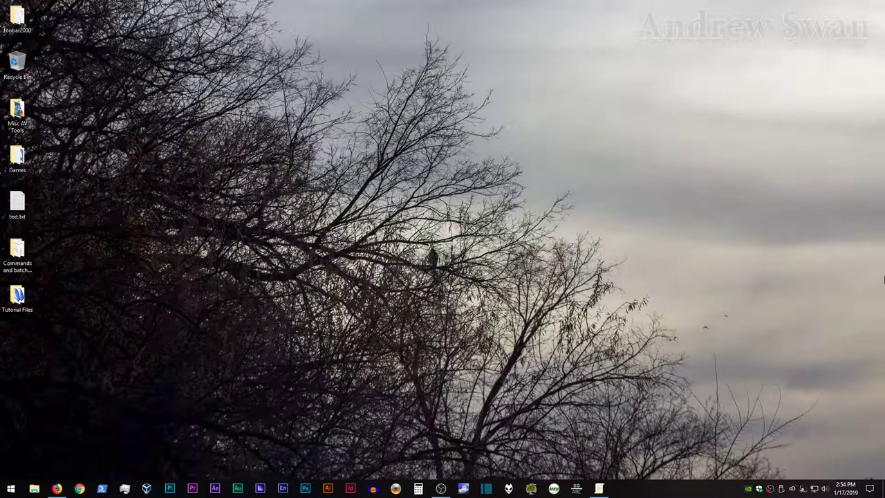
Switch to Firefox to view the blog tutorial on the alternate DVD transcoding workflow, and minimize the browser.
click(57, 489)
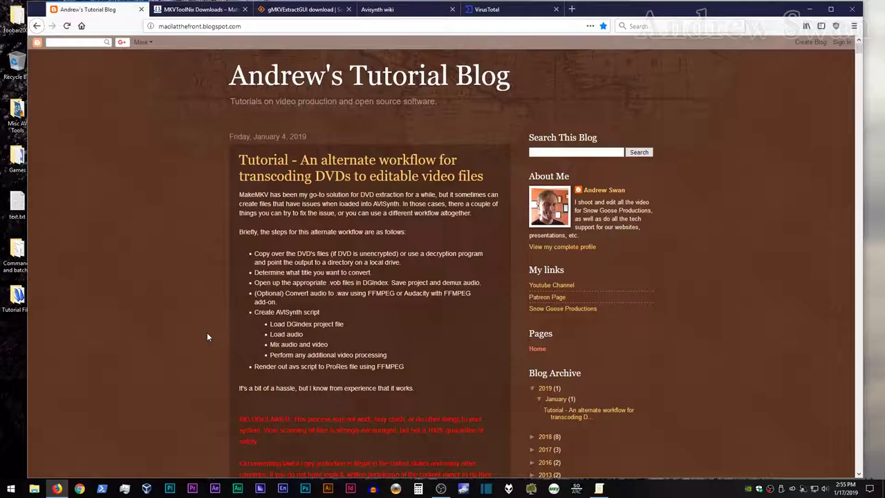
click(809, 9)
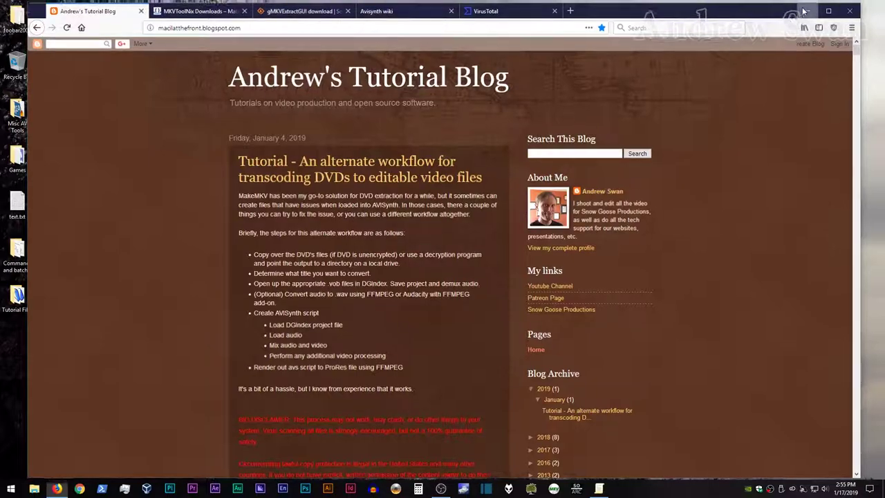
Browse in File Explorer to the mkv rips folder under Temp\Tutorial on the Source (E:) drive.
click(34, 488)
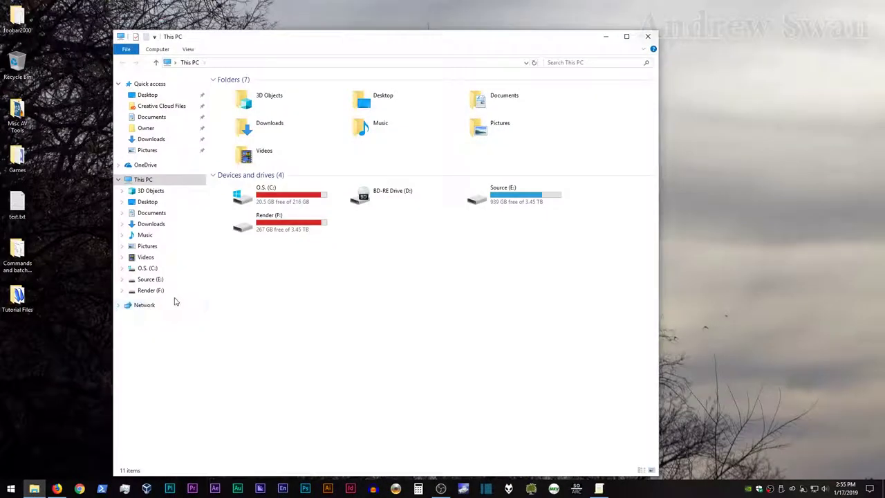
double_click(494, 196)
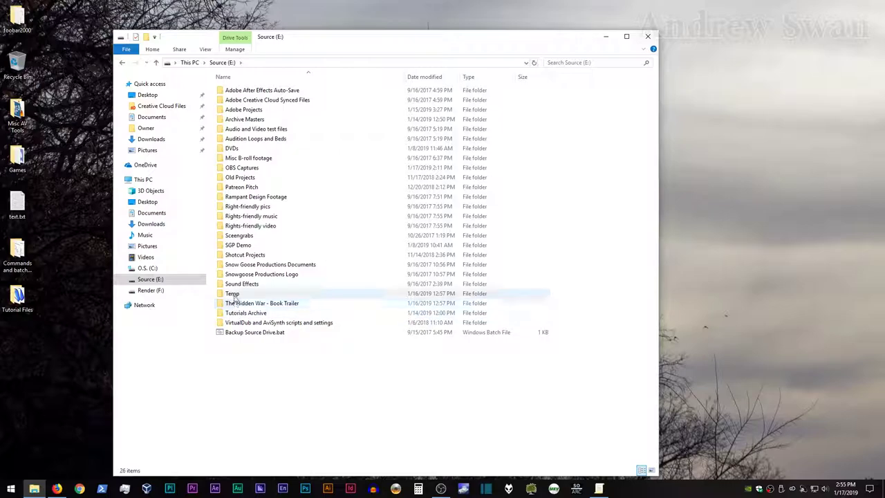
click(233, 295)
double_click(233, 294)
double_click(245, 101)
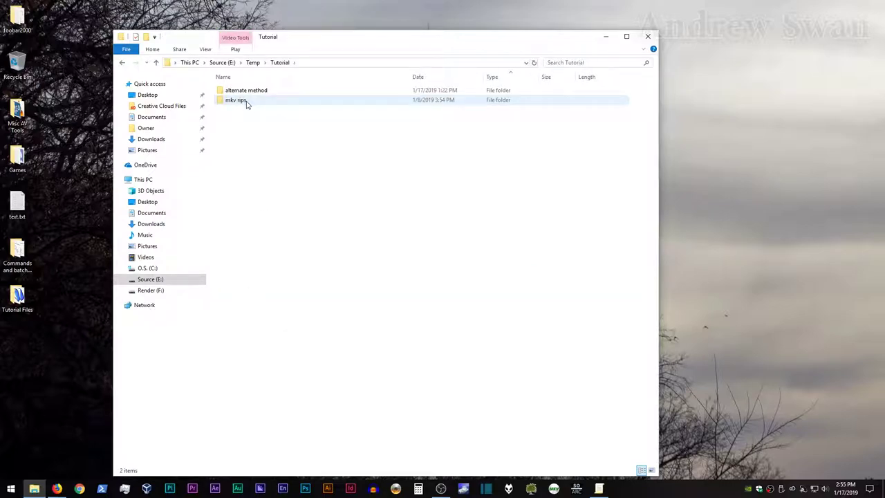
double_click(247, 101)
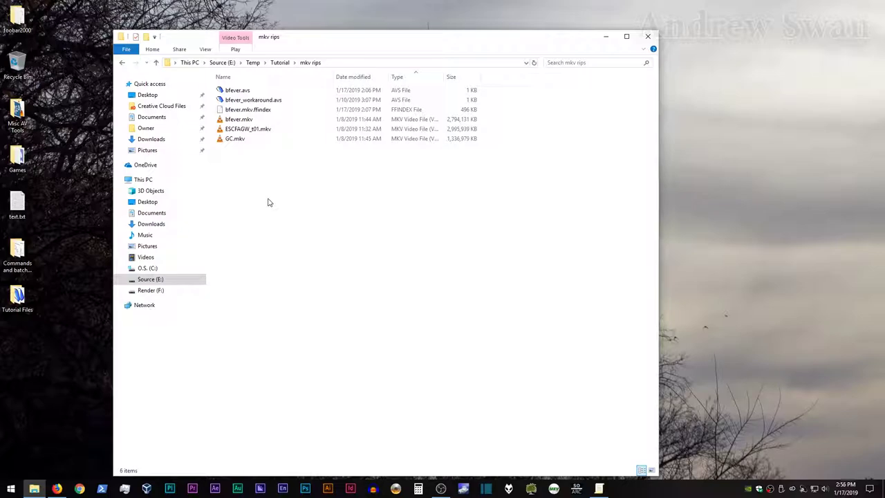
Play GC.mkv in VLC, skip through several points up to about the middle, and close the player.
double_click(235, 140)
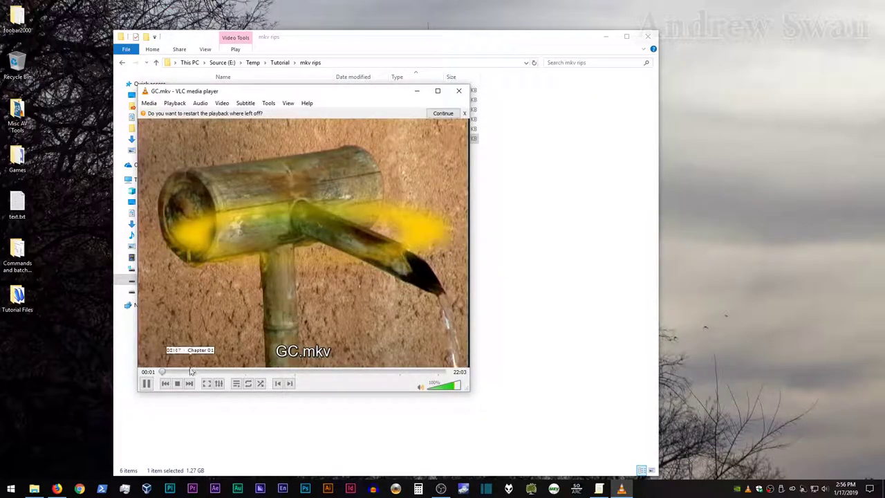
click(184, 372)
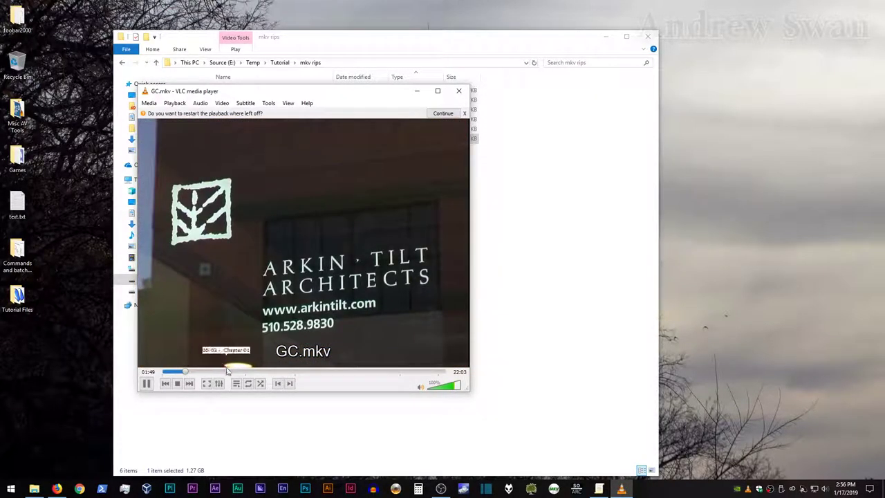
click(230, 373)
click(317, 372)
click(464, 112)
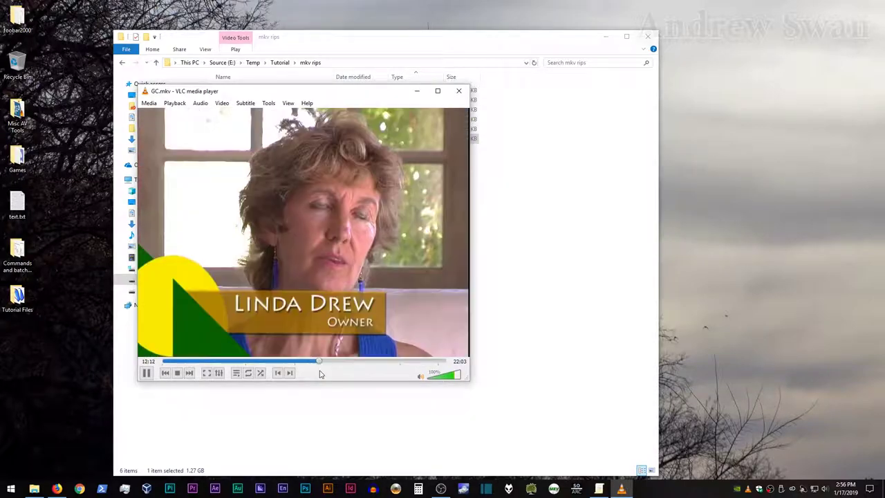
click(458, 90)
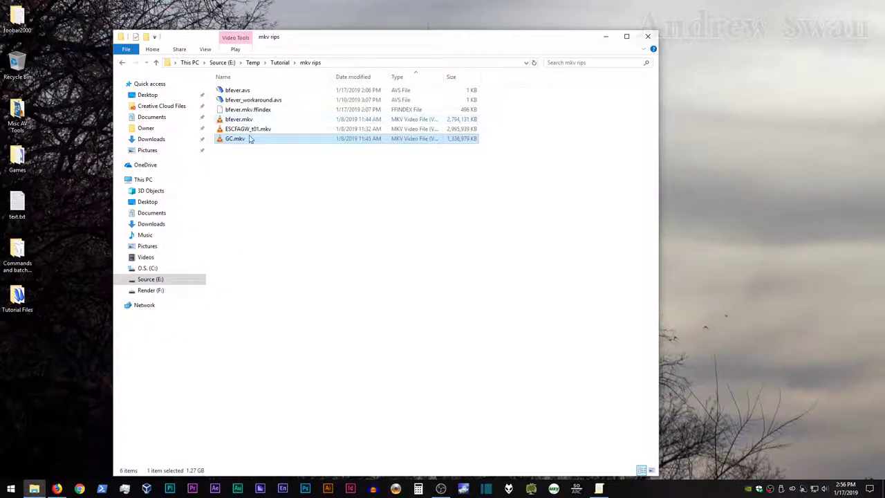
Play ESCFAGW_t01.mkv in VLC, skim forward to about 25 minutes, and close the player.
double_click(246, 131)
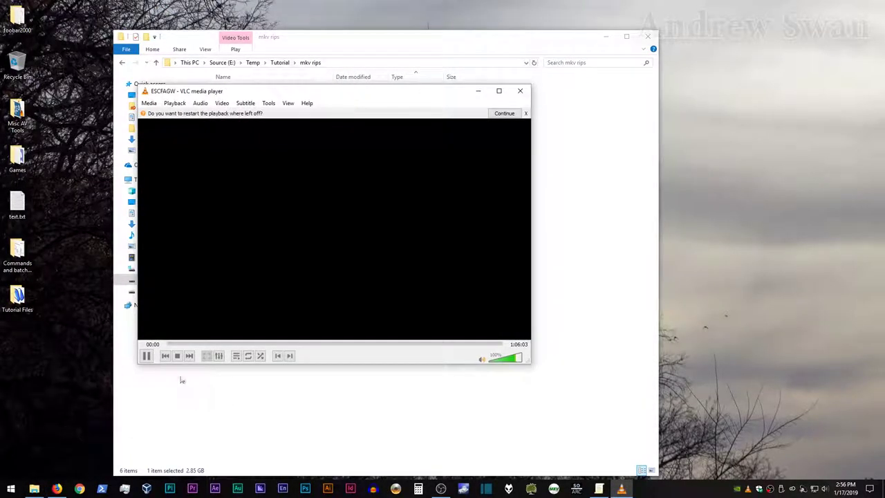
click(190, 344)
drag(236, 346, 298, 346)
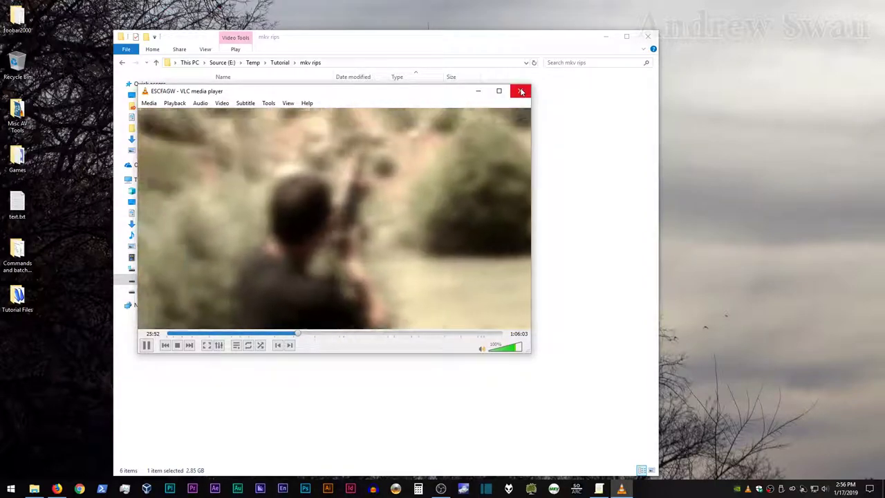
click(521, 91)
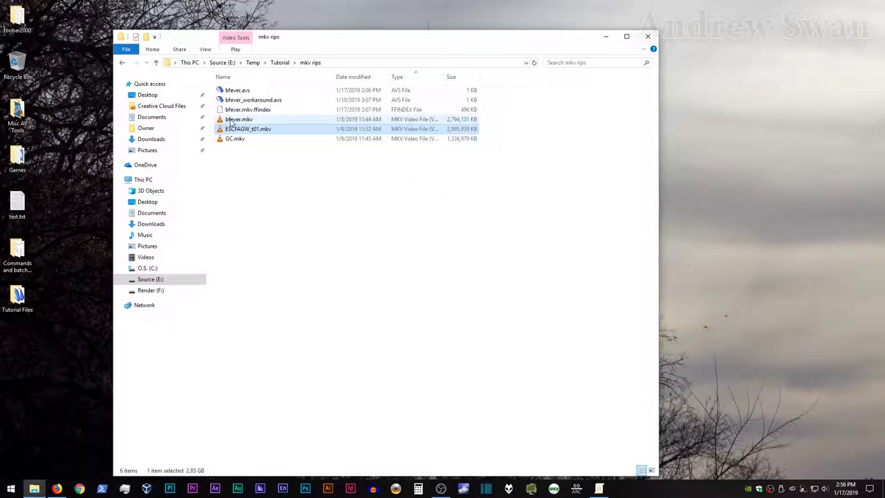
Play bfever.mkv in VLC, pausing and resuming around the "Presents" title, and close the player.
double_click(236, 119)
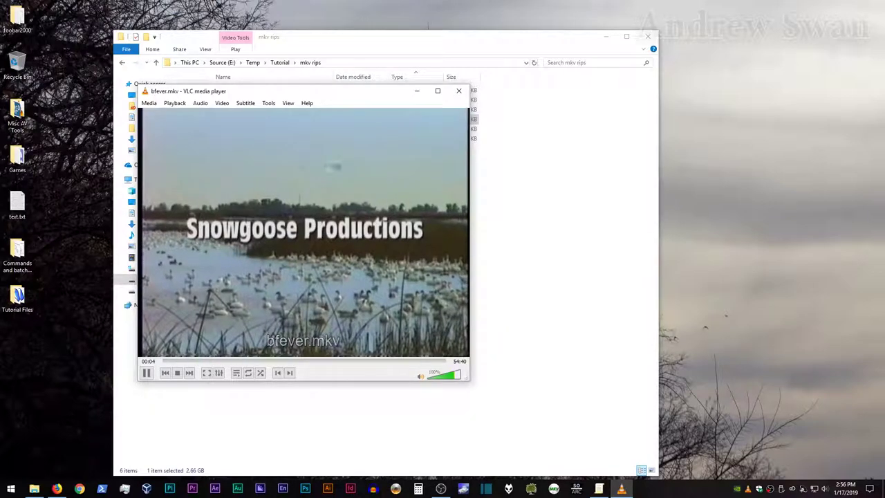
key(space)
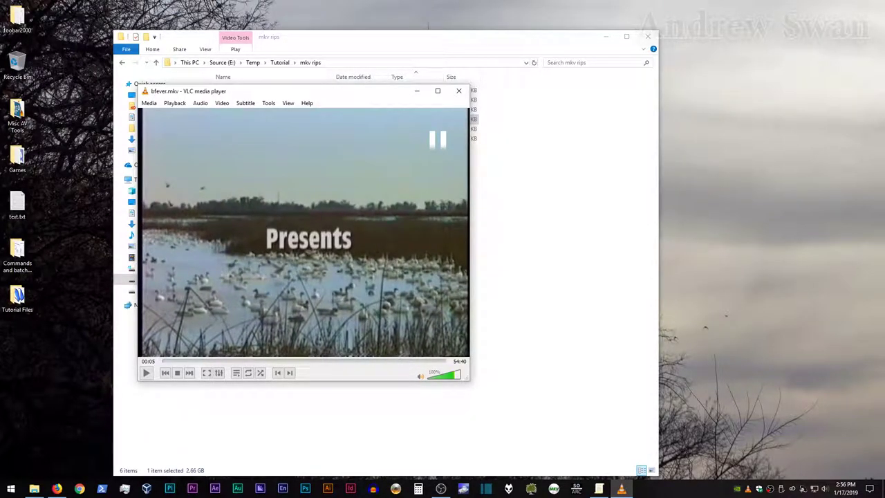
key(space)
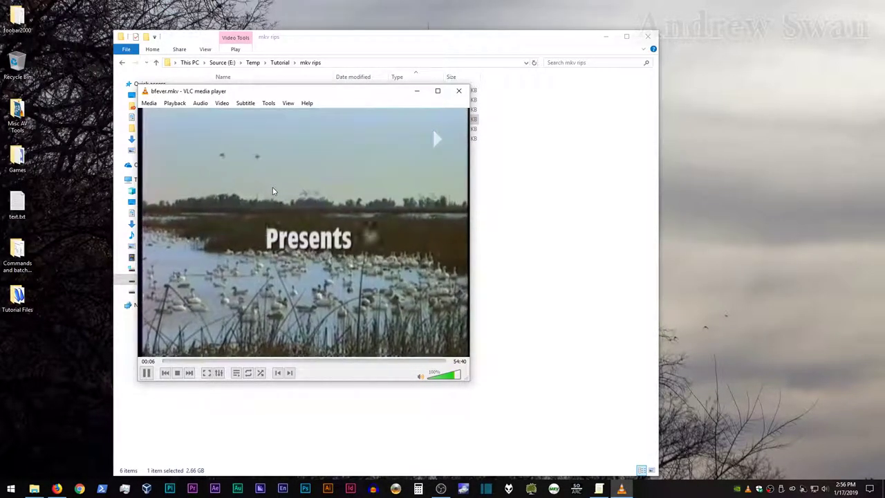
key(space)
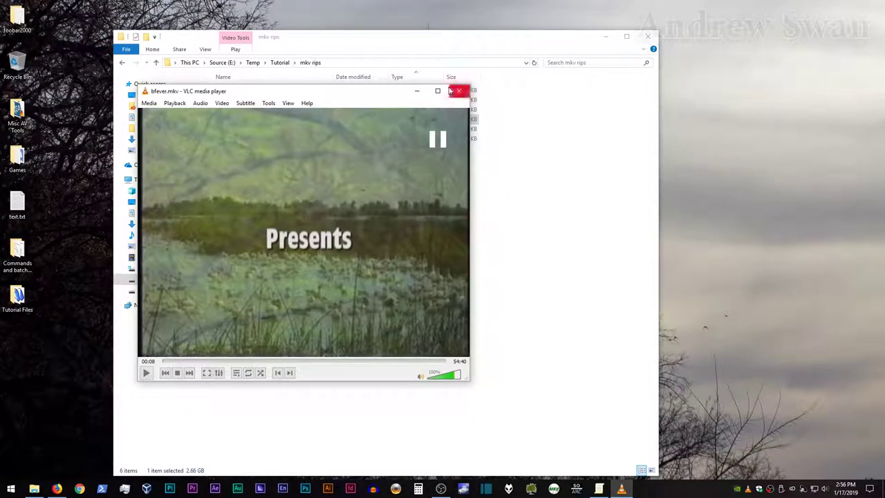
click(450, 91)
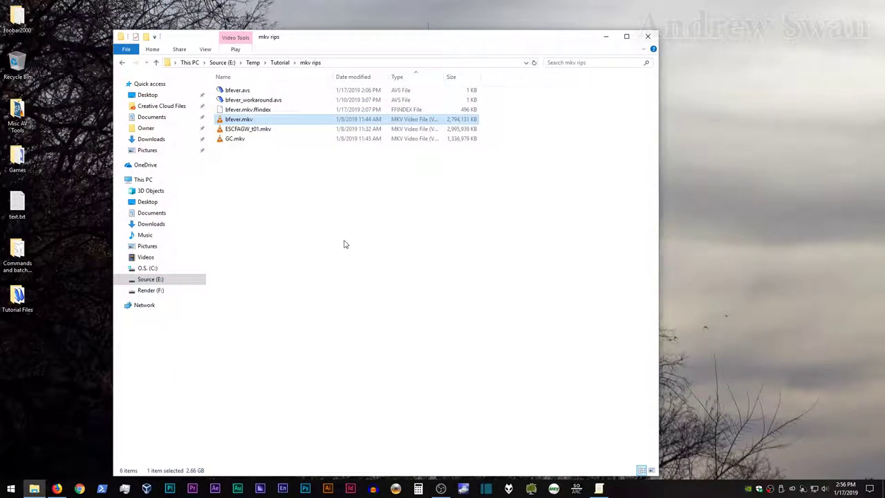
Open the bfever.avs script in AvsPmod, preview the deinterlaced frames around the "Presents" title, and close the editor.
double_click(228, 90)
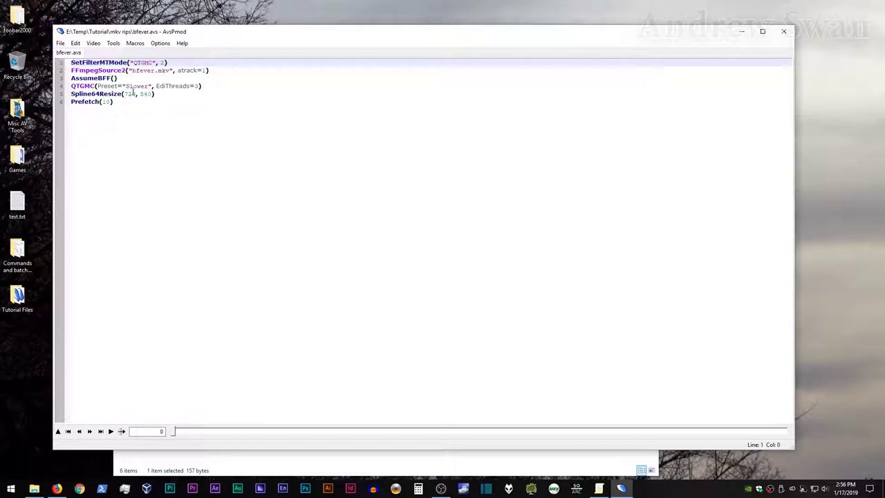
click(290, 438)
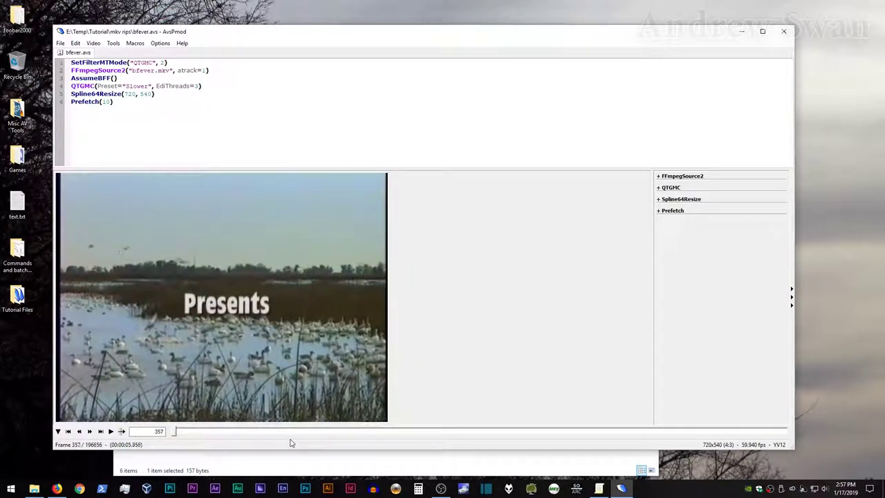
click(197, 276)
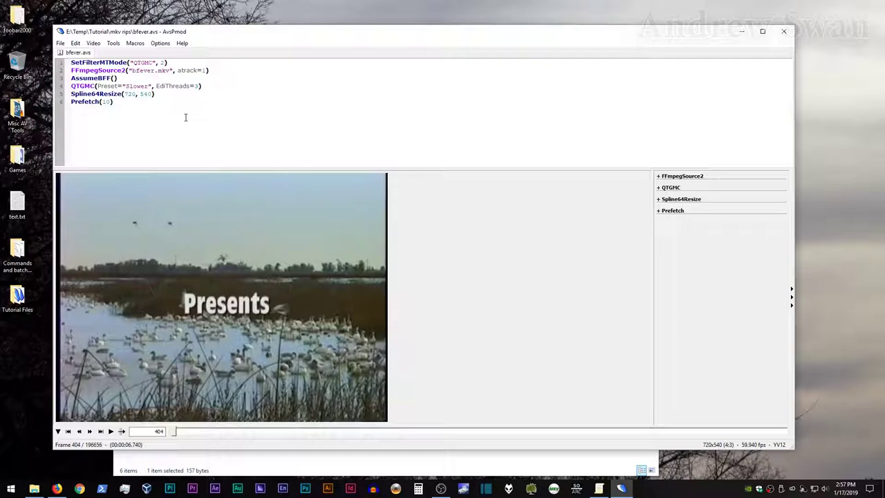
click(786, 33)
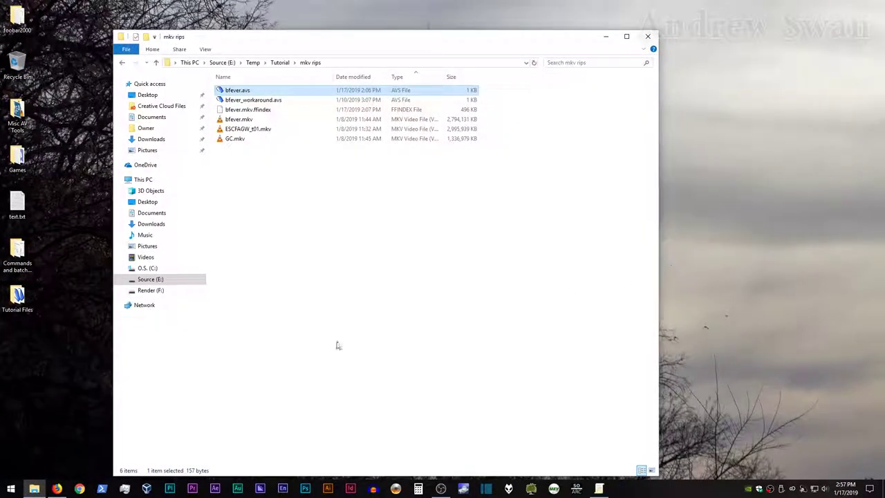
Open a second File Explorer window at the Temp folder on the Render (F:) drive.
right_click(34, 489)
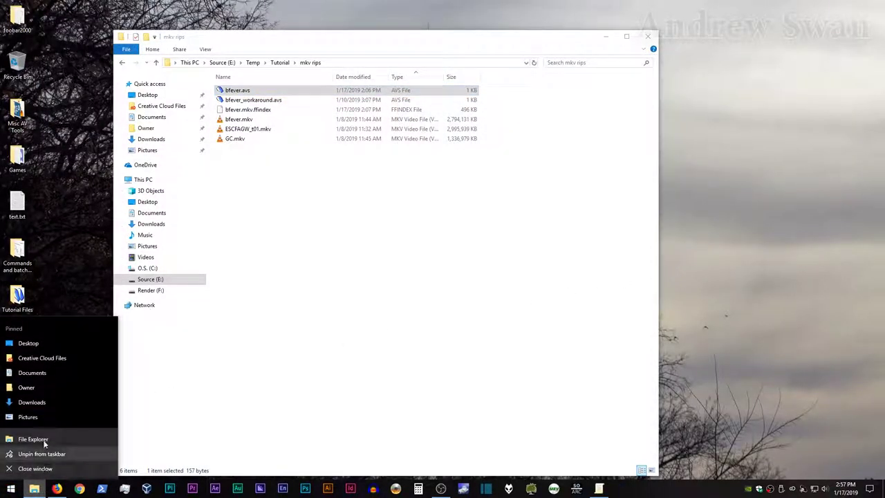
click(33, 439)
double_click(277, 232)
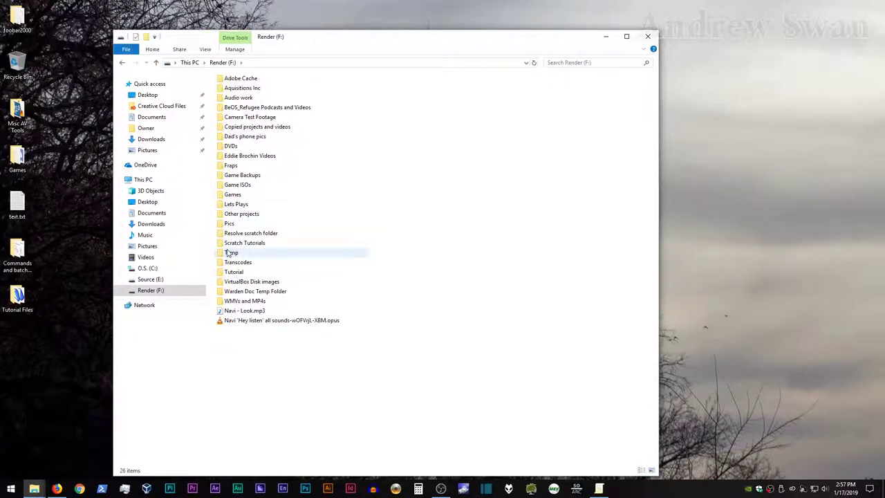
double_click(229, 253)
Play 29.97i - MakeMKV.mov in VLC, pause it at the transition after the "Presents" title, and put all windows away.
click(256, 120)
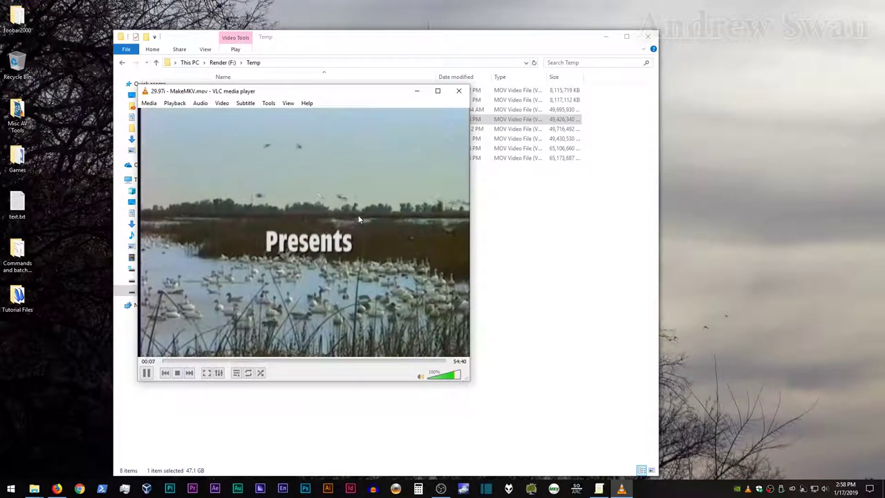
key(space)
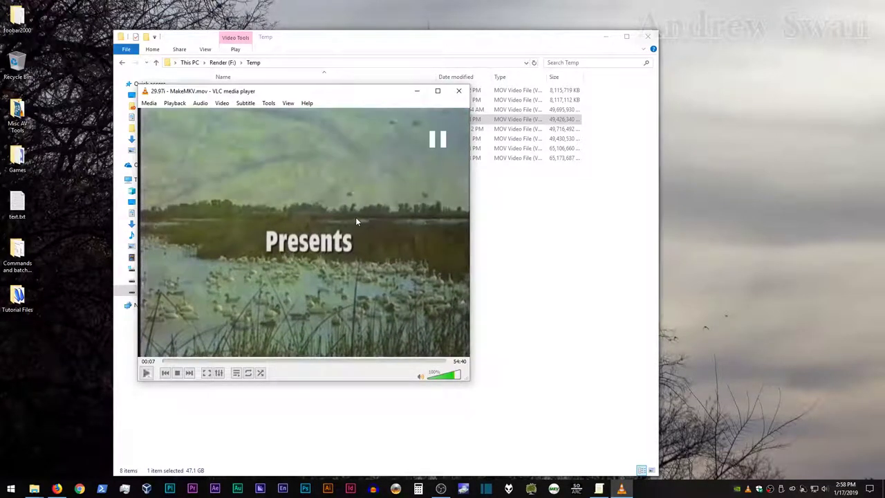
click(458, 91)
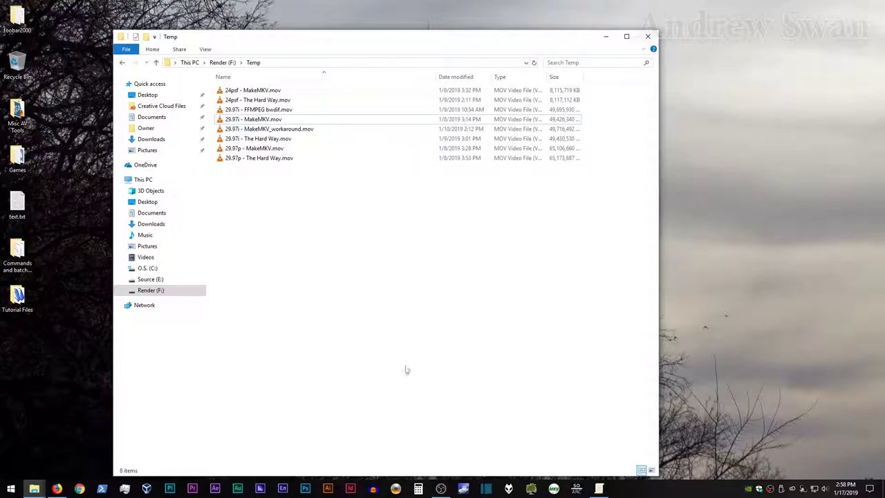
click(605, 36)
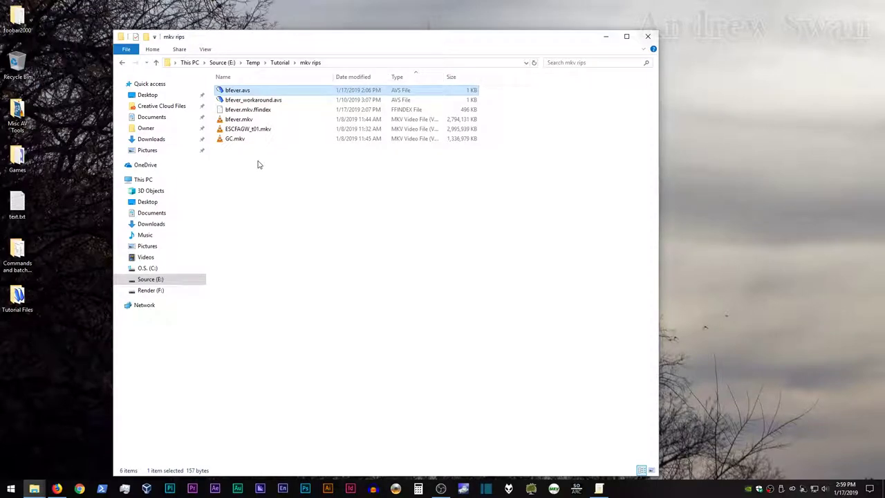
click(607, 36)
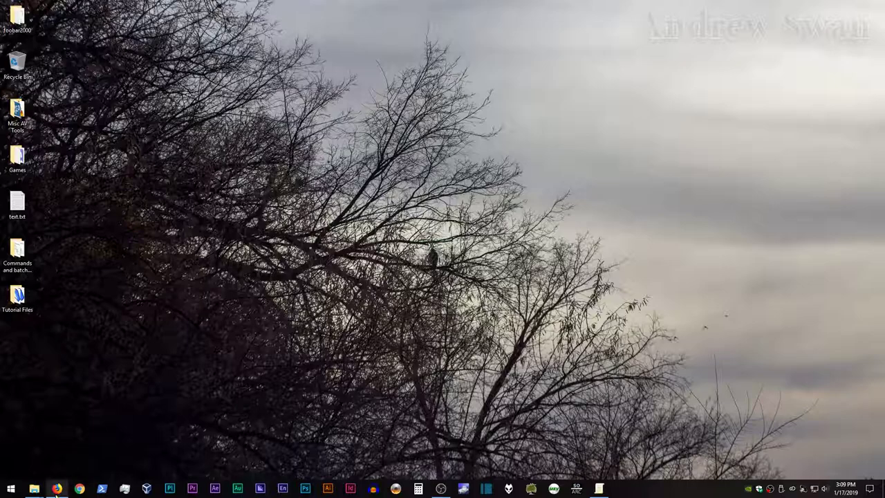
In Firefox, follow MKVToolNix's Windows download link to its FossHub installer list, and bring up the gMKVExtractGUI page on SourceForge.
click(57, 488)
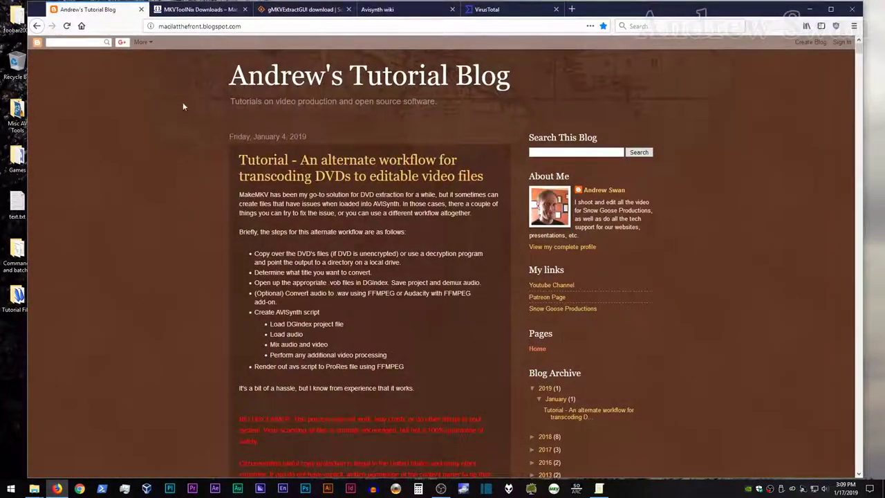
click(195, 10)
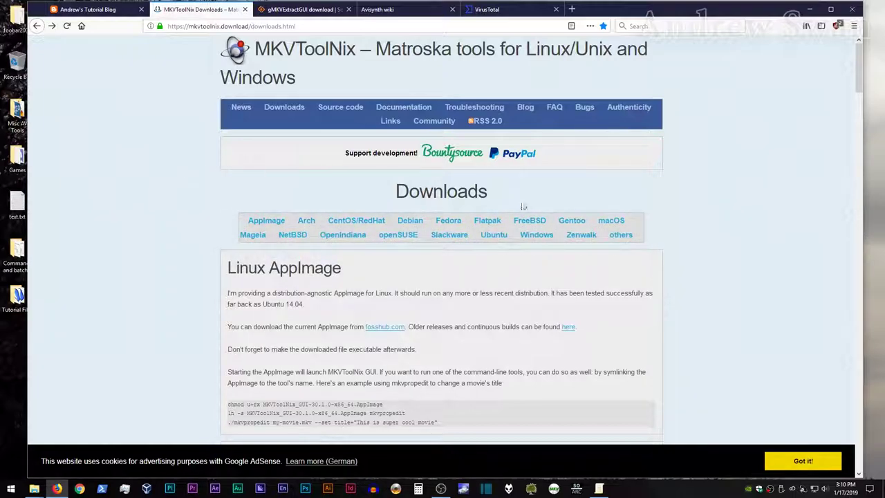
click(536, 235)
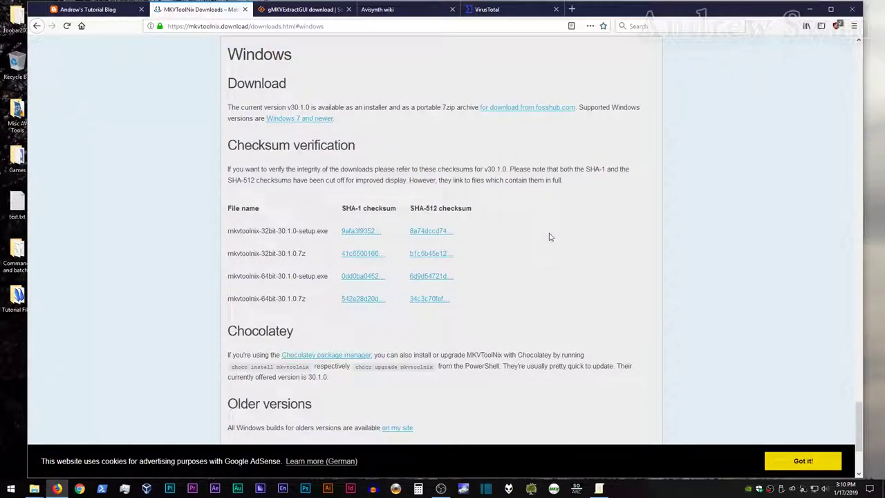
click(507, 111)
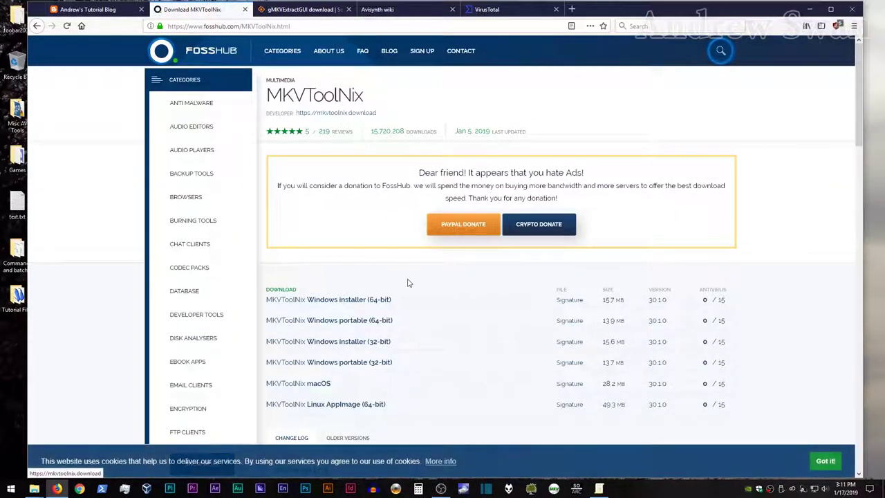
scroll(406, 292, down, 2)
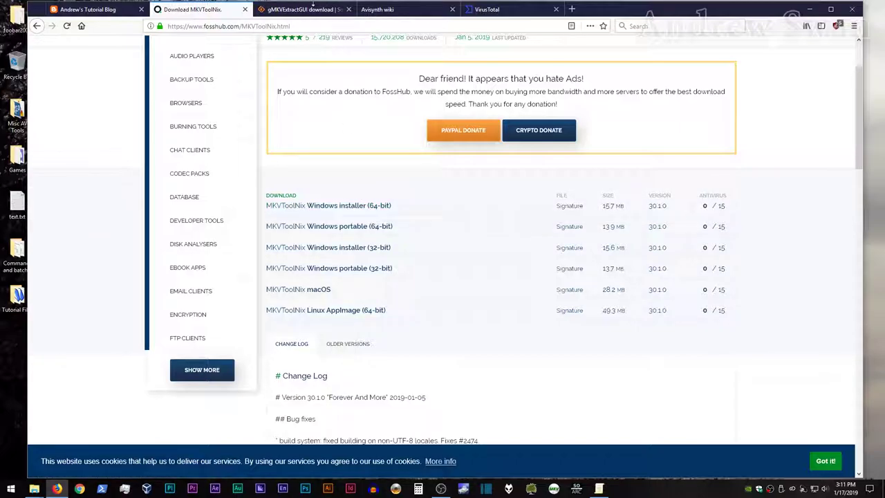
click(304, 10)
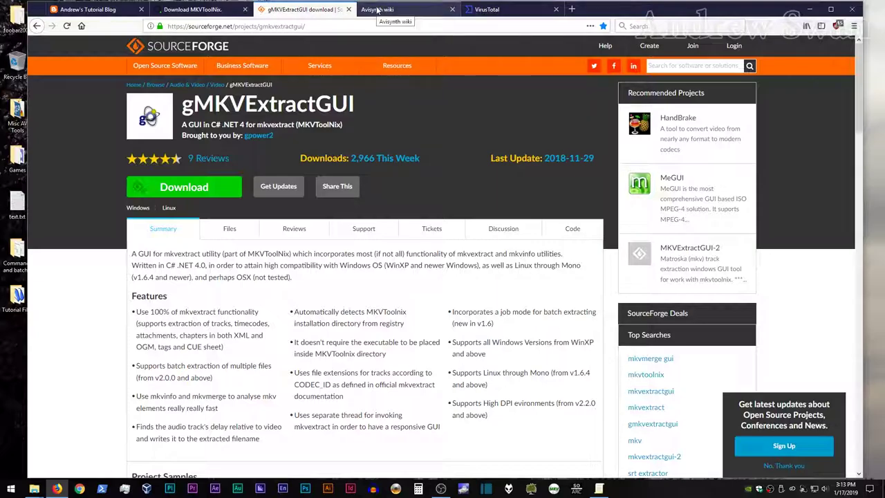
On the Avisynth wiki, open the external source filters list and view the DGDecode page, followed by the NicAudio page.
click(379, 11)
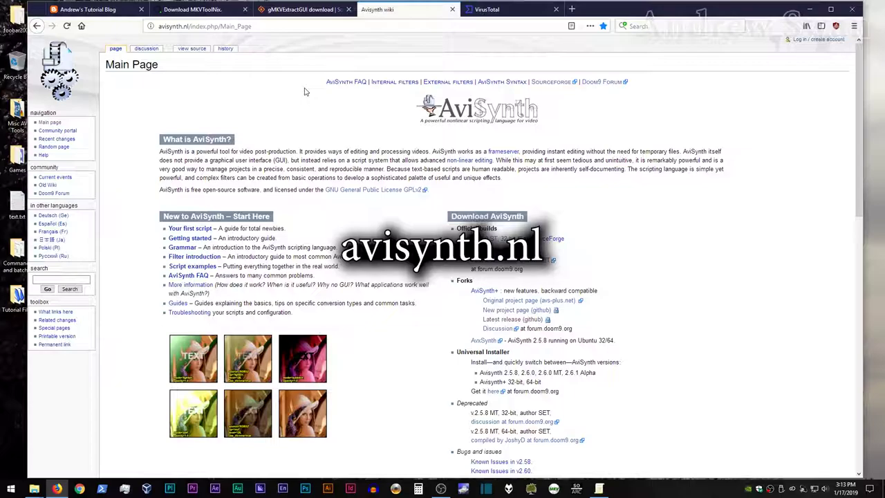
scroll(366, 266, down, 5)
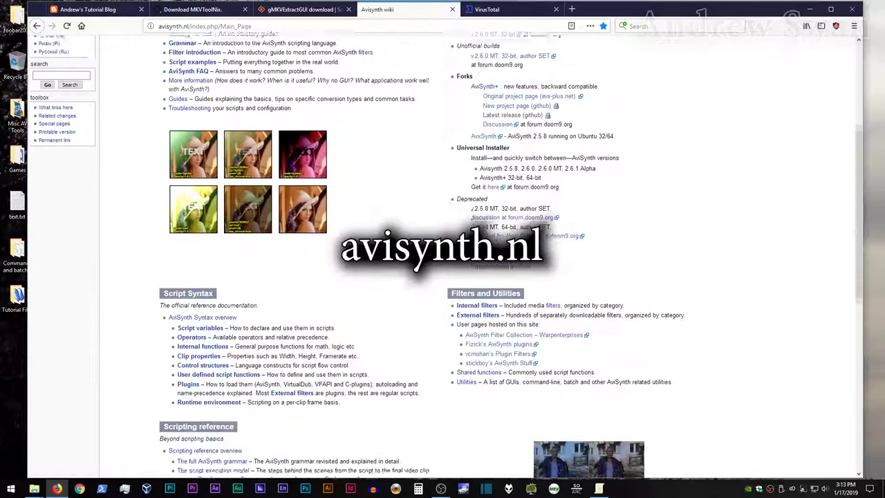
click(477, 308)
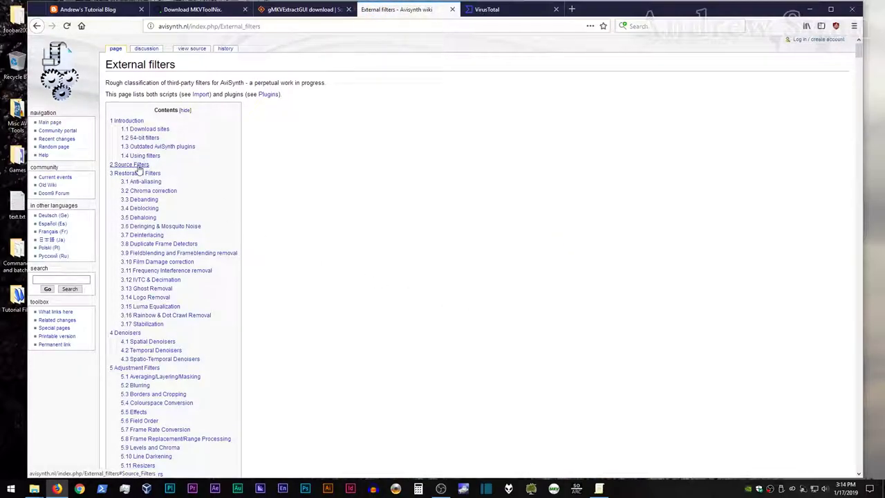
click(138, 165)
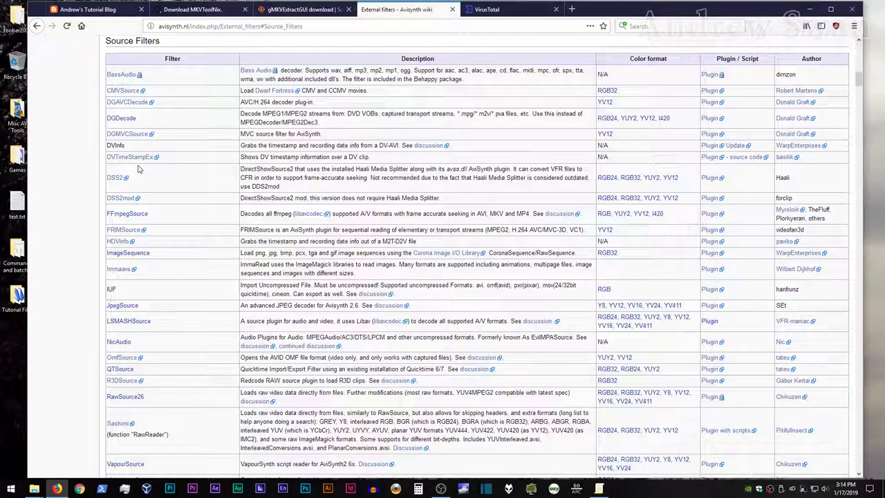
click(127, 120)
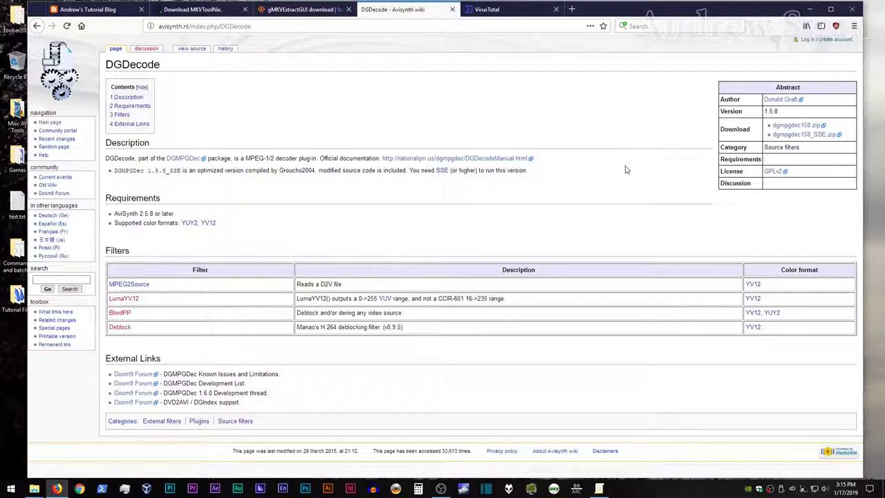
key(alt+Left)
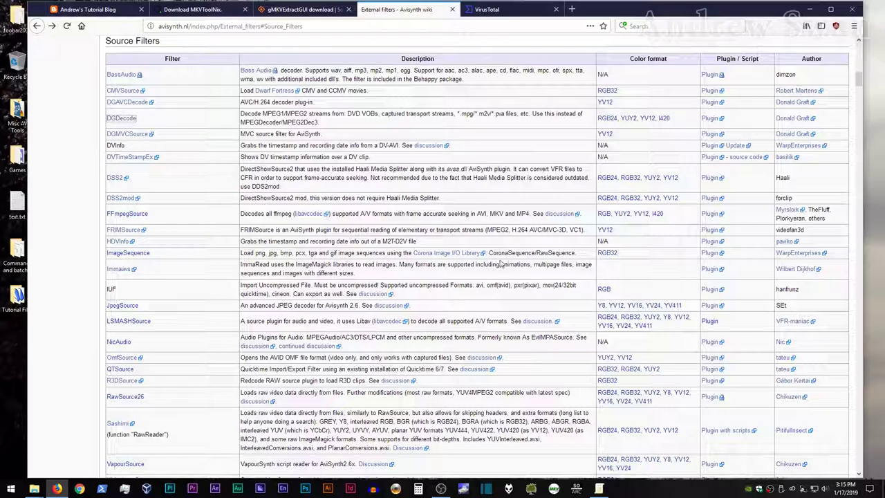
click(118, 343)
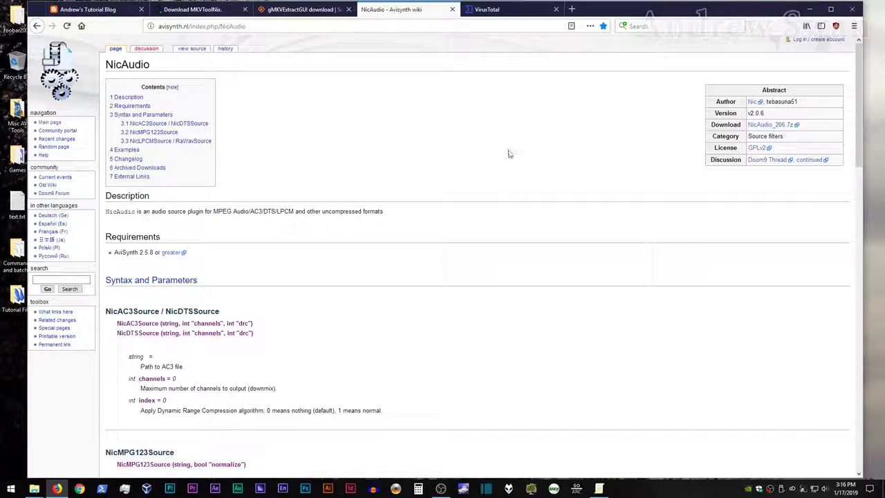
Submit mkvtoolnix-64-bit-30.1.0-setup.exe from the Downloads folder to VirusTotal for a malware scan.
click(502, 12)
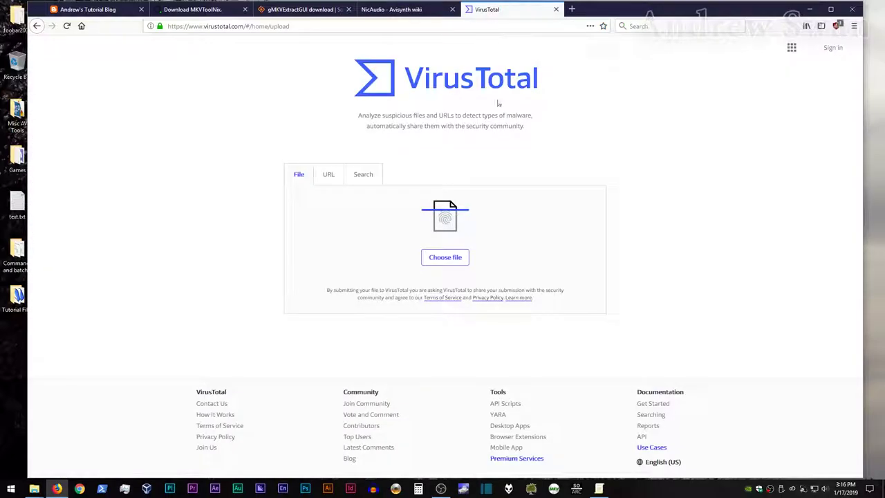
click(436, 261)
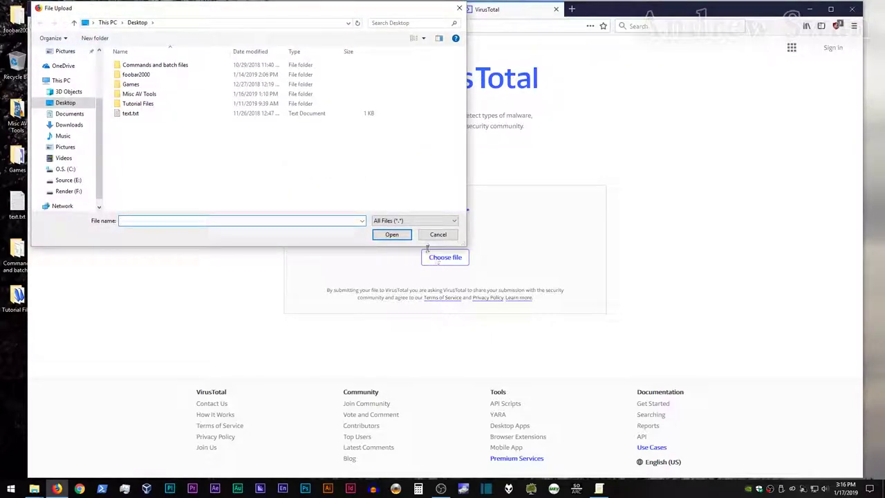
click(72, 125)
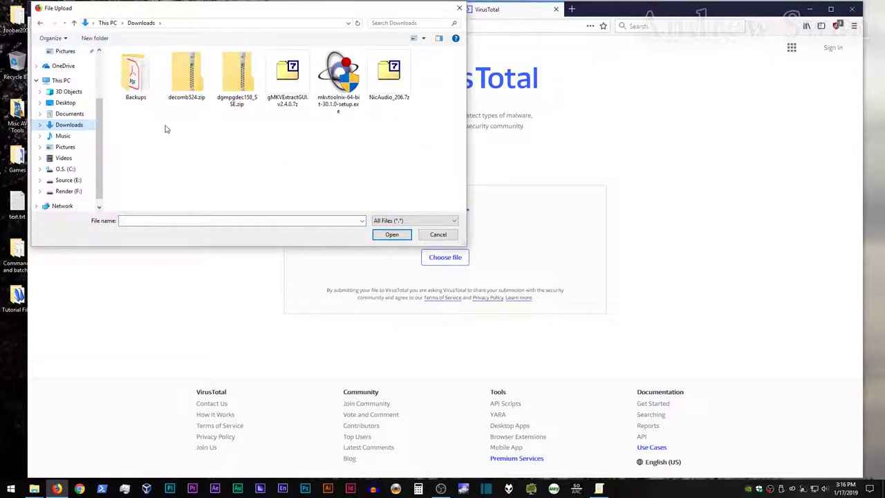
click(338, 77)
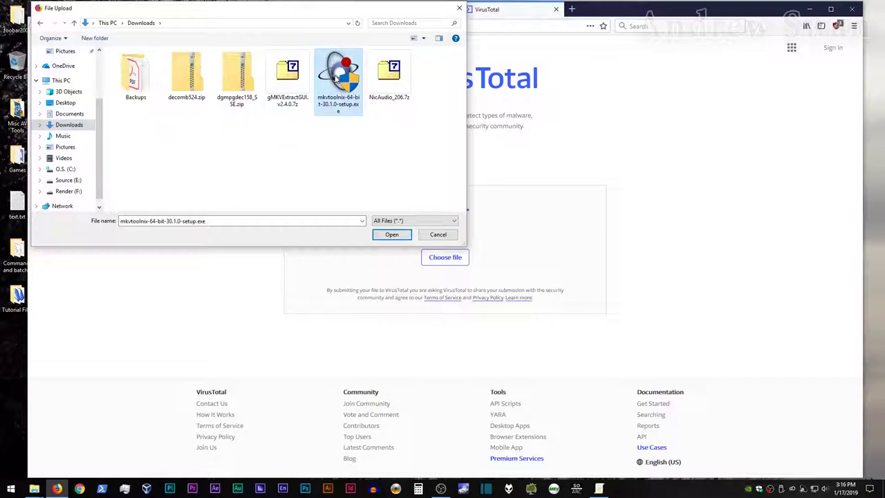
click(385, 235)
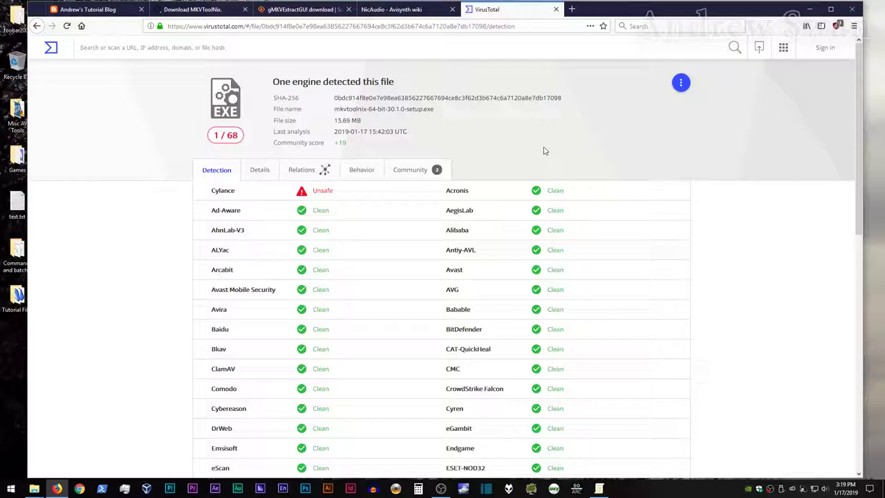
Minimize the browser, open the Downloads folder in File Explorer, and run mkvtoolnix-64-bit-30.1.0-setup.exe with permission to make changes.
click(810, 9)
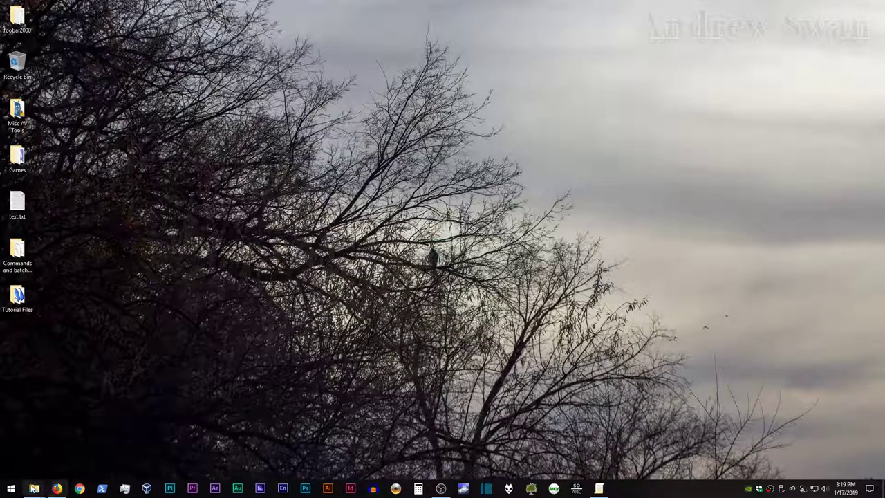
right_click(34, 489)
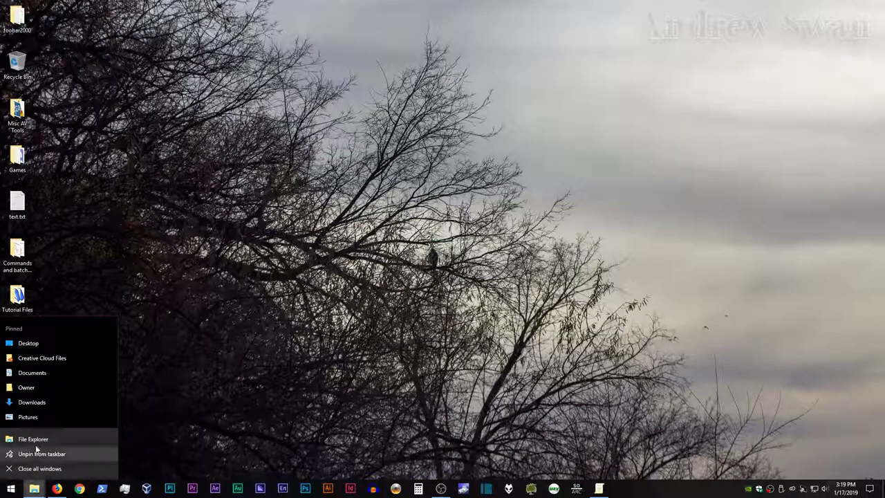
click(33, 406)
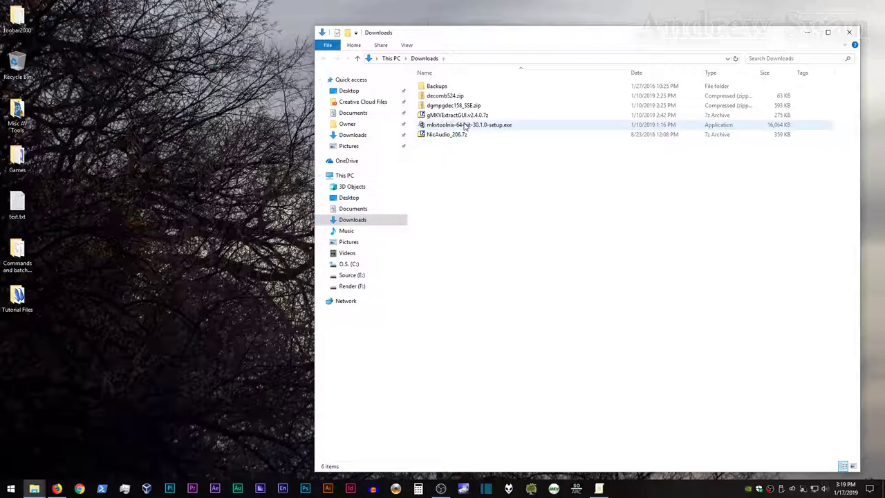
mouse_move(464, 127)
double_click(464, 125)
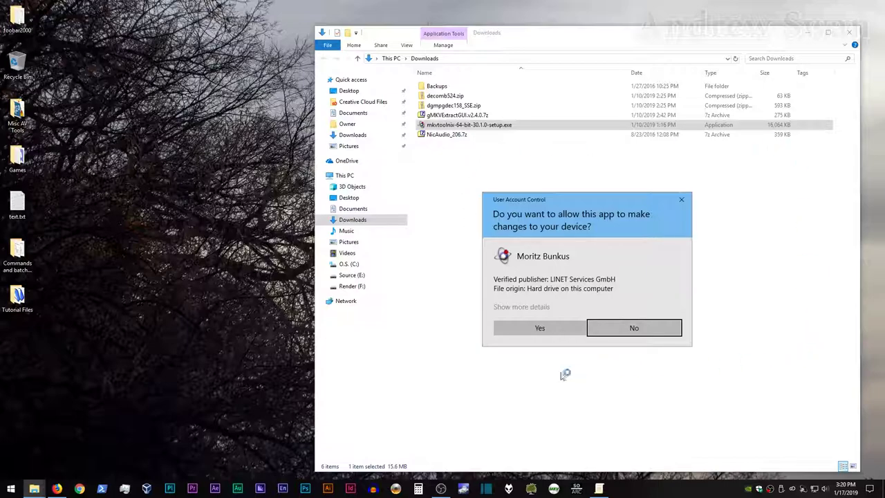
click(543, 329)
click(543, 329)
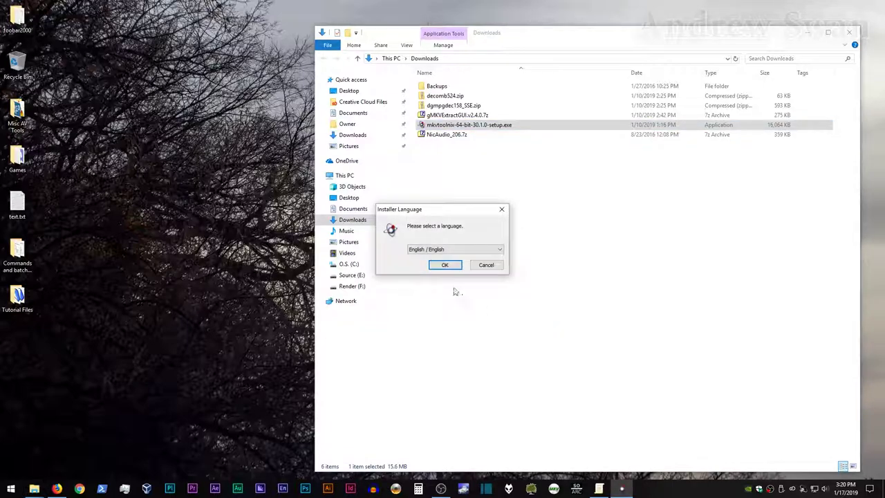
Install MKVToolNix 30.1.0 (64-bit) in English to C:\Program Files\MKVToolNix with the default options and finish the setup.
click(445, 267)
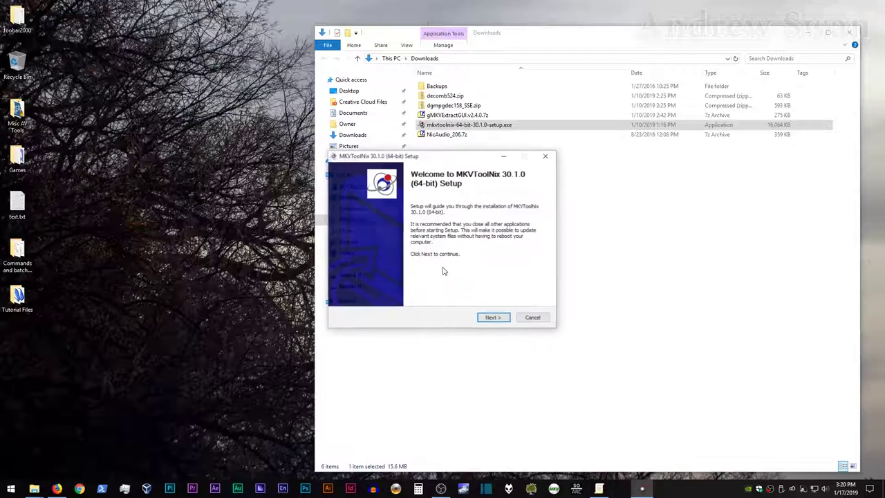
click(494, 317)
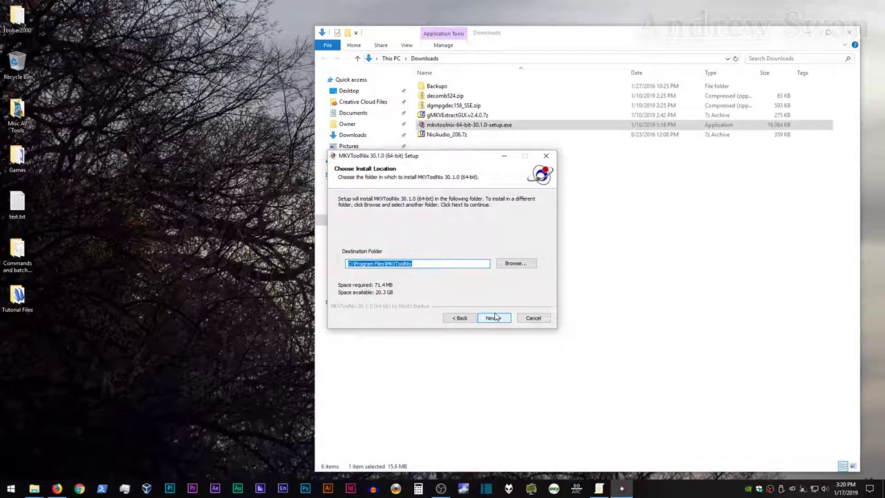
click(501, 319)
click(503, 319)
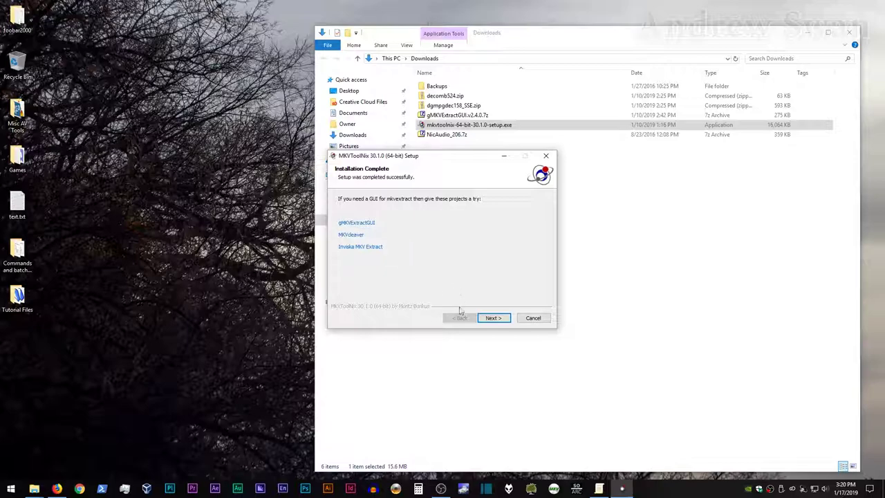
click(494, 319)
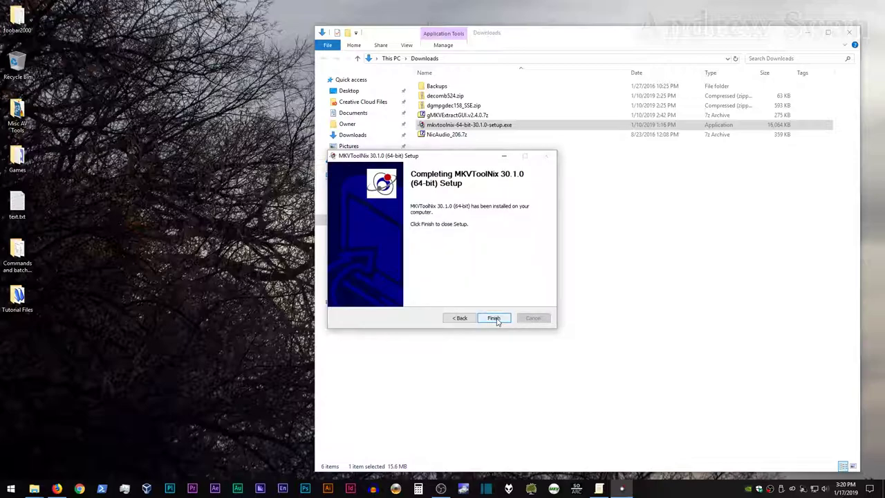
click(494, 318)
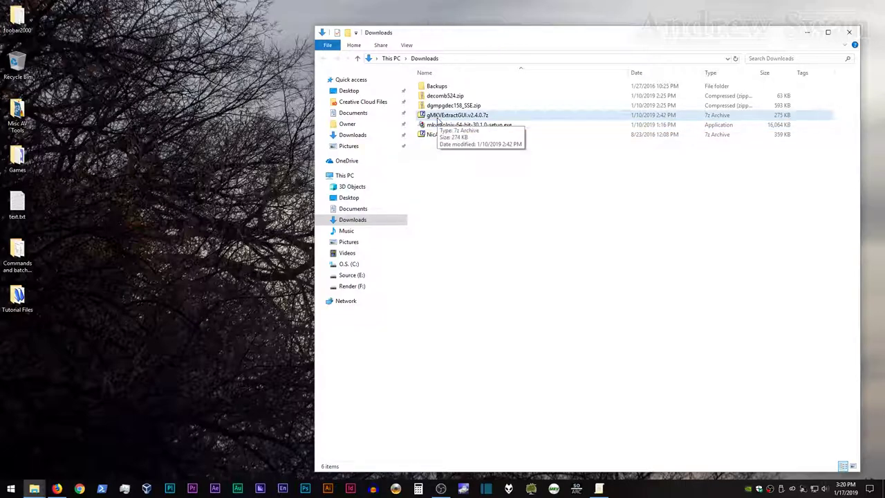
Look inside the gMKVExtractGUI.v2.4.0.7z archive and extract it with 7-Zip into its own gMKVExtractGUI.v2.4.0 folder in Downloads.
double_click(437, 118)
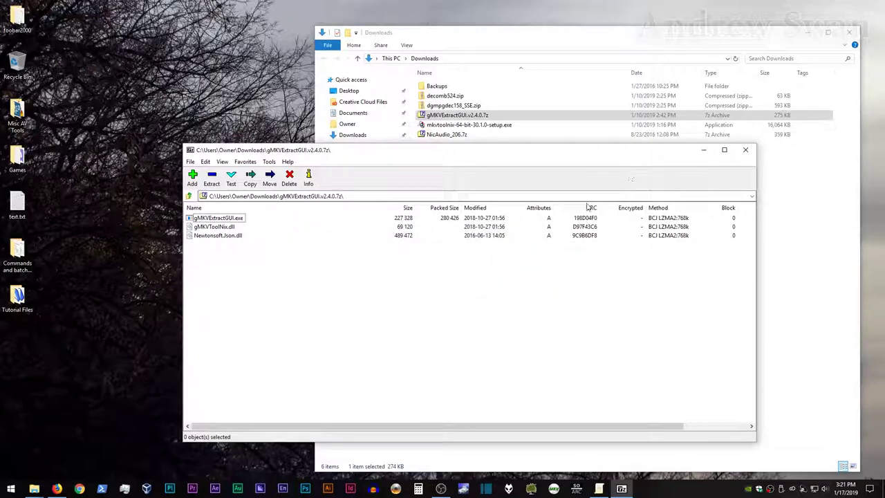
click(746, 149)
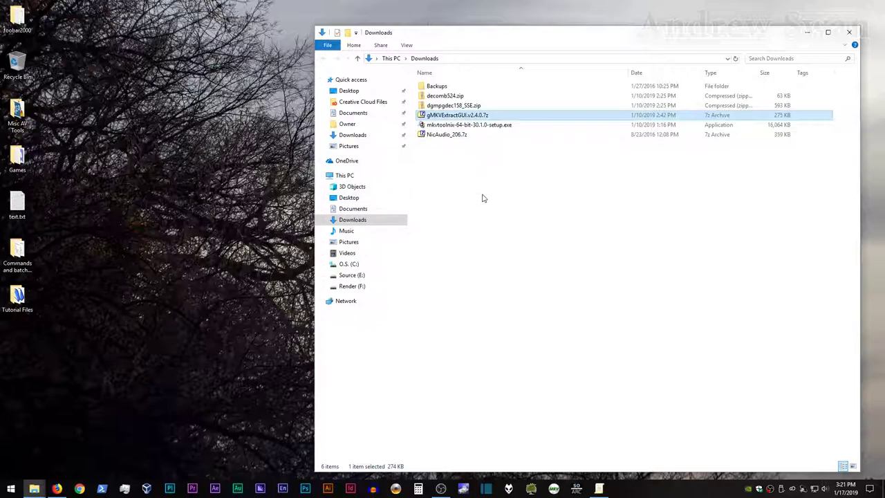
right_click(448, 117)
mouse_move(418, 140)
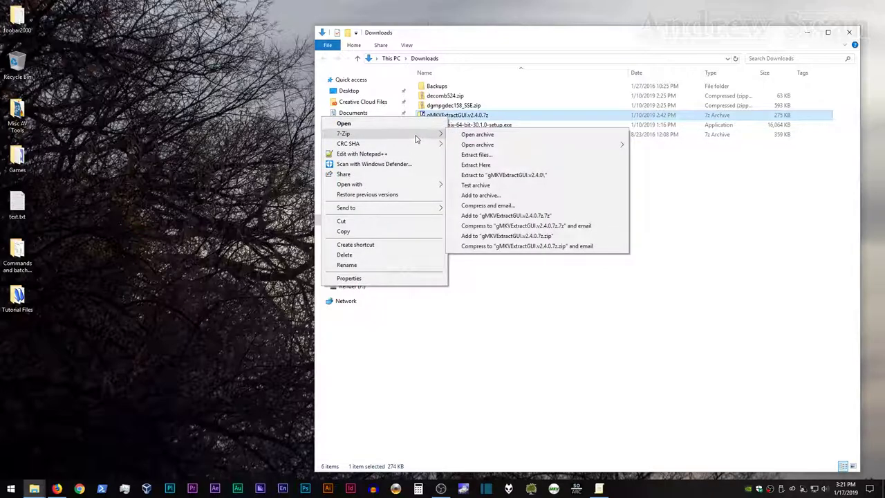
click(535, 176)
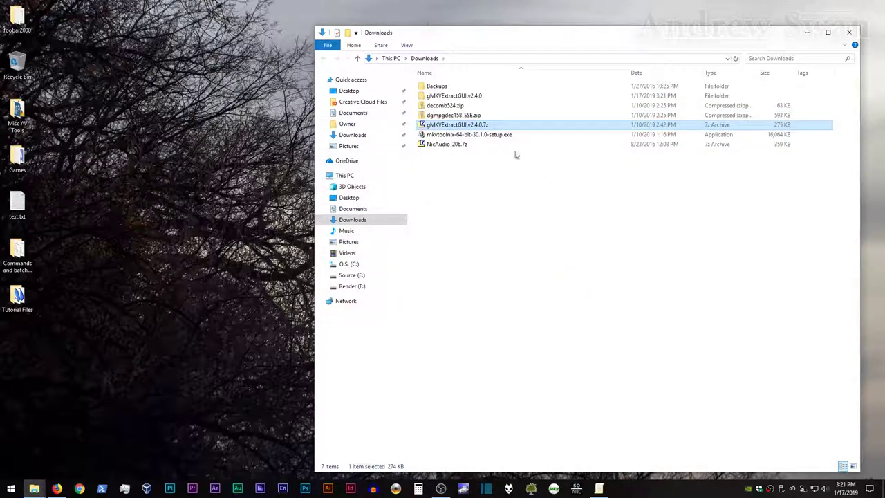
click(464, 96)
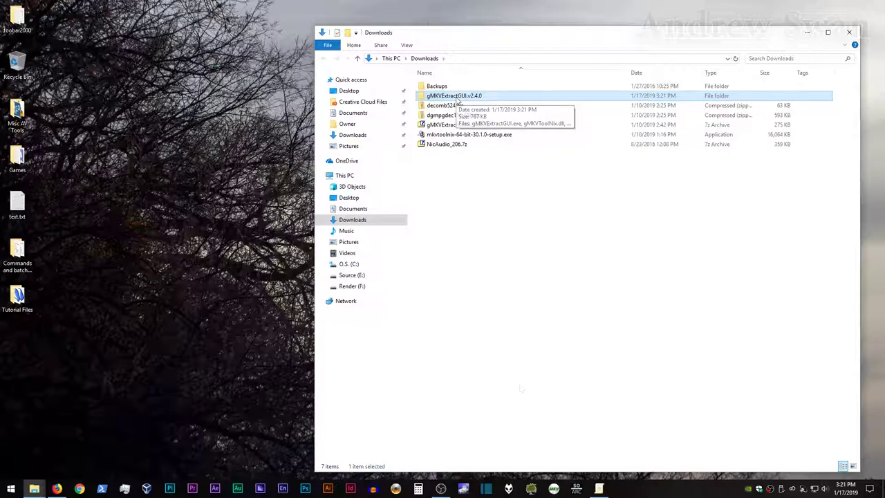
click(521, 388)
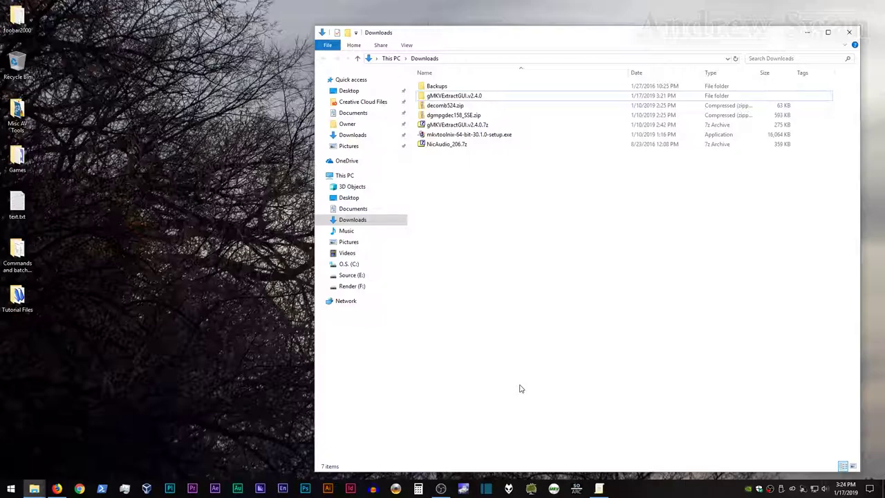
Move the gMKVExtractGUI.v2.4.0 folder from Downloads into the desktop's Misc AV Tools folder and launch gMKVExtractGUI.exe from it.
double_click(17, 111)
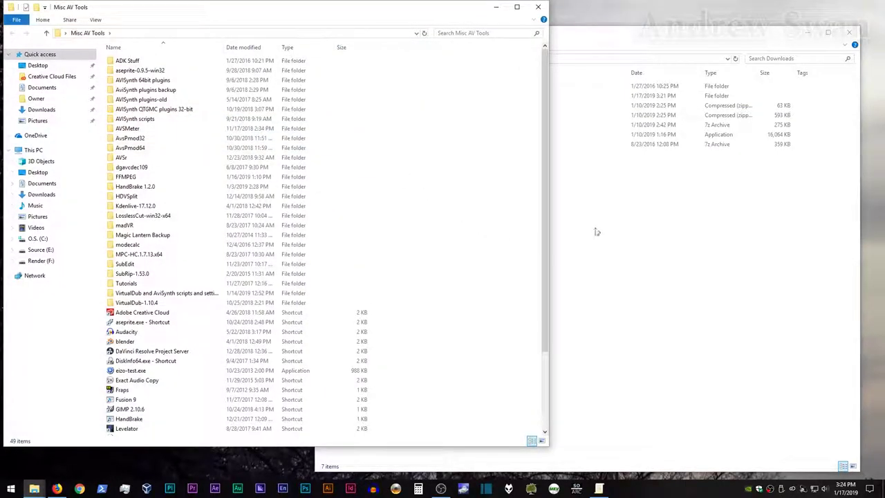
click(657, 228)
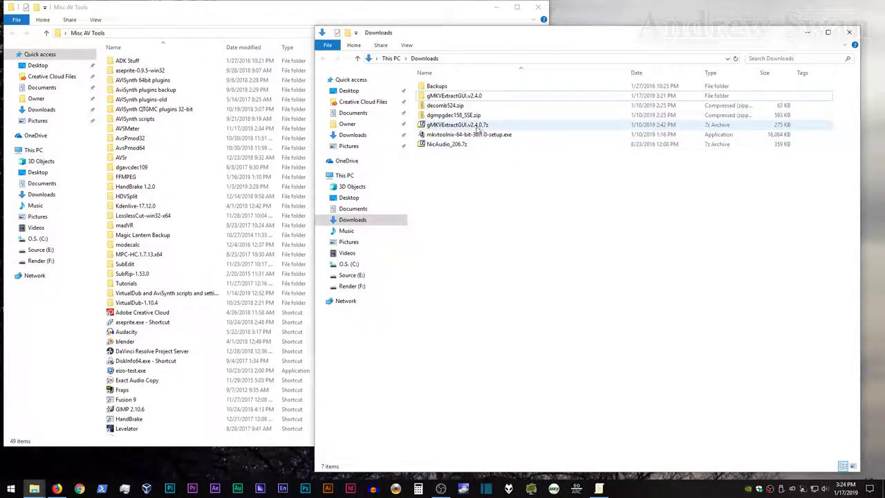
click(455, 96)
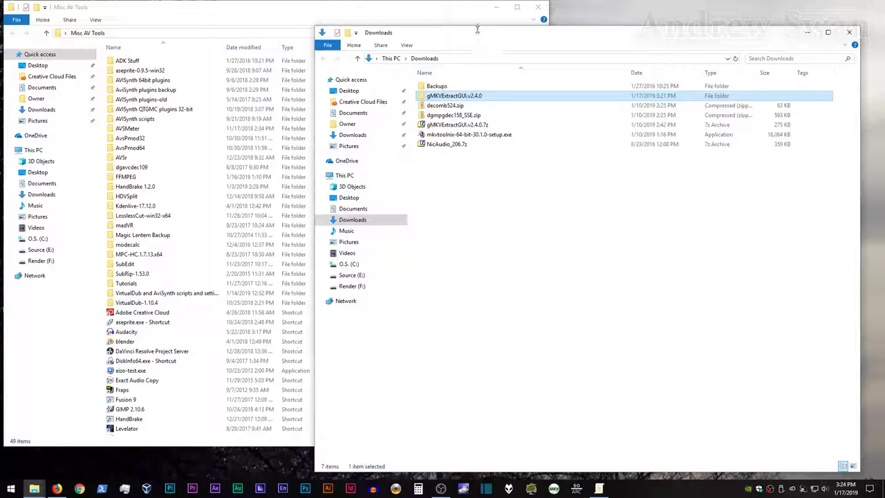
drag(436, 35, 560, 29)
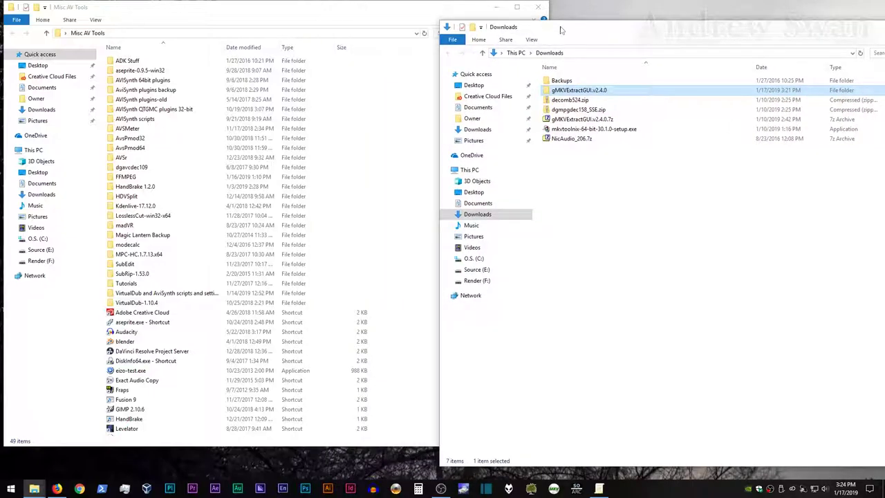
drag(570, 92, 398, 200)
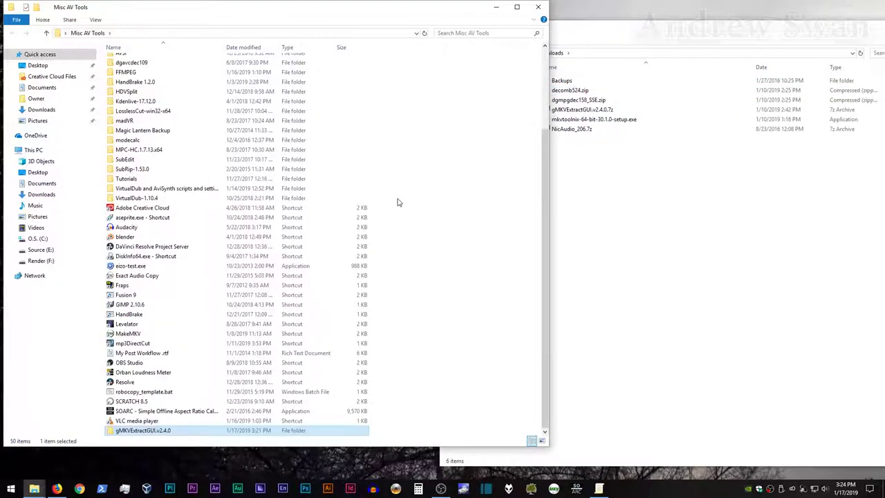
double_click(130, 431)
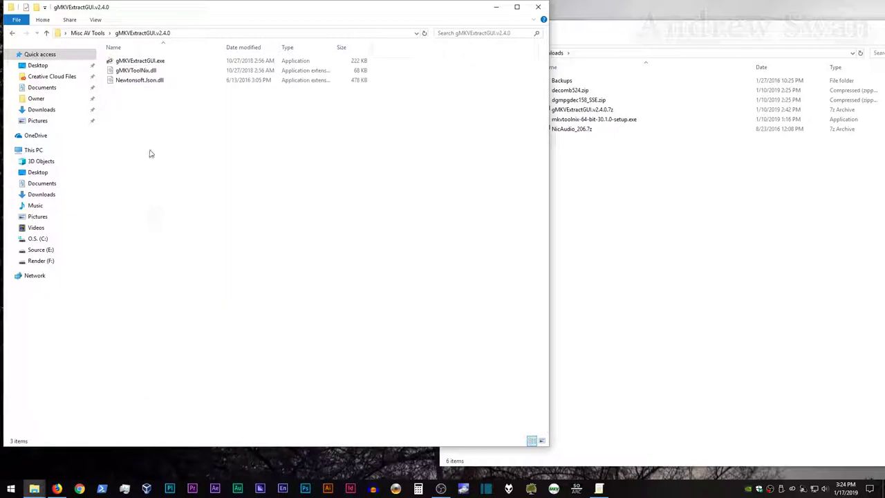
double_click(128, 63)
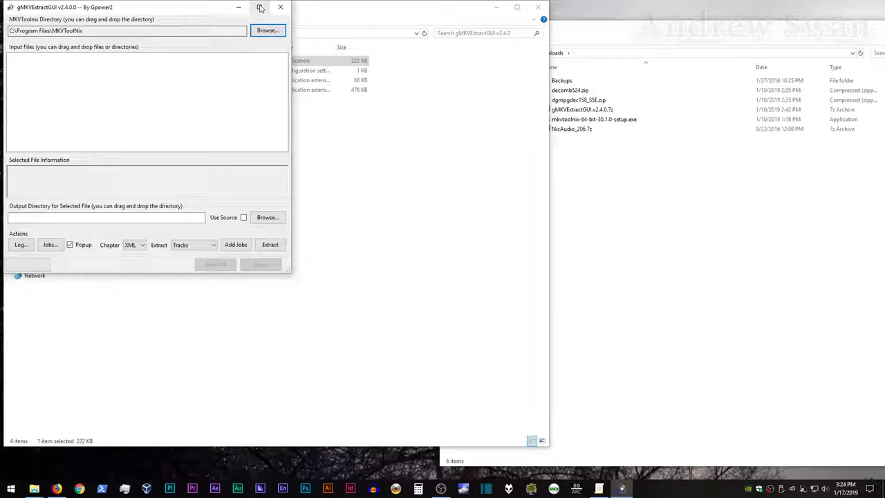
Close gMKVExtractGUI and copy the dgmpgdec158 folder from dgmpgdec158_SSE.zip in Downloads into the Misc AV Tools folder.
click(281, 7)
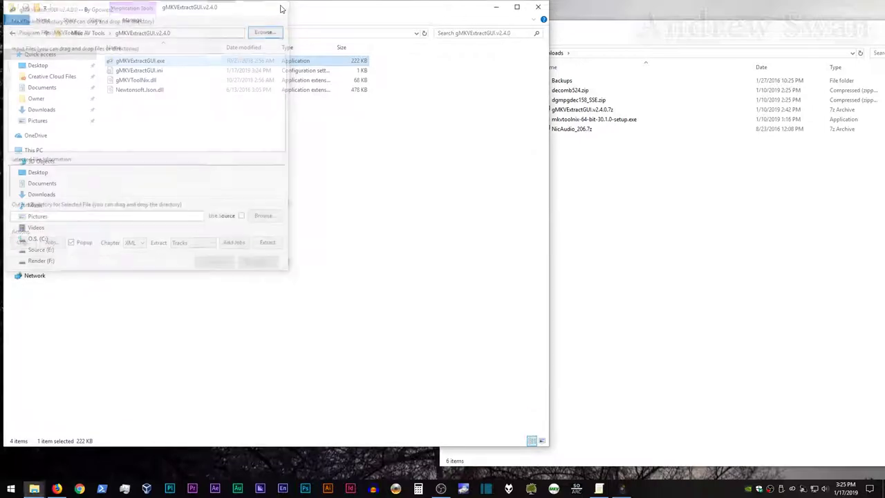
click(664, 203)
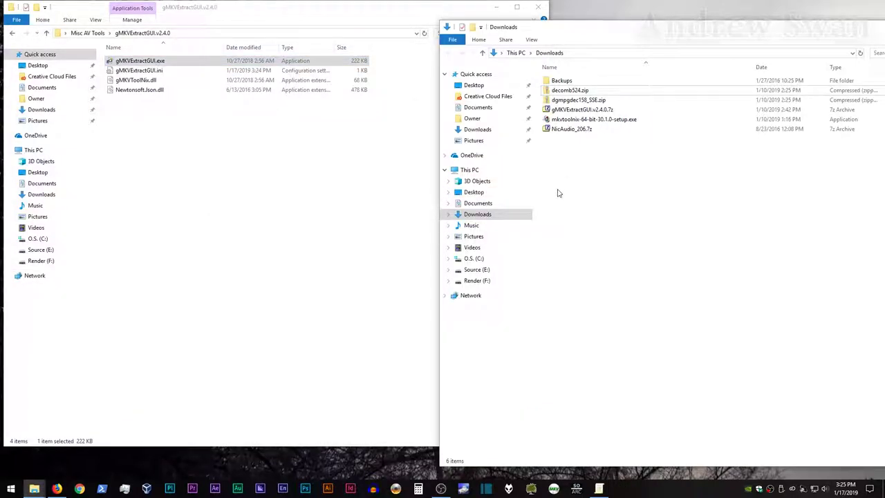
click(265, 188)
key(BackSpace)
click(655, 266)
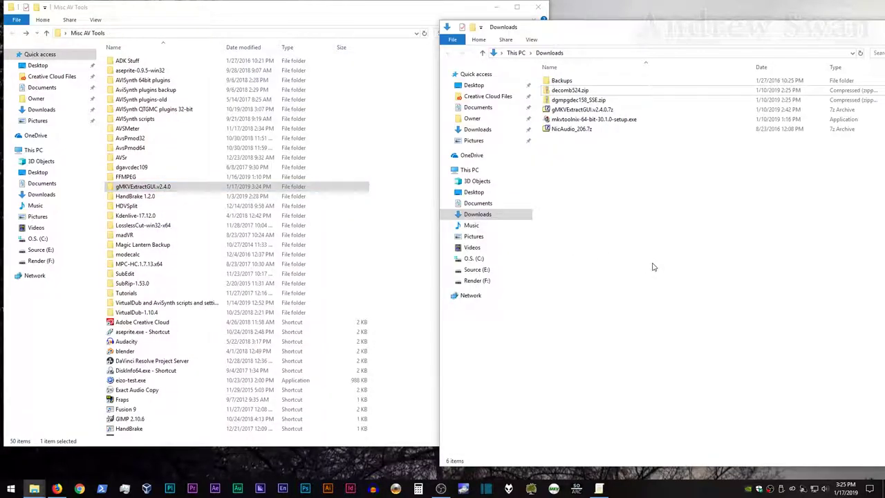
double_click(585, 101)
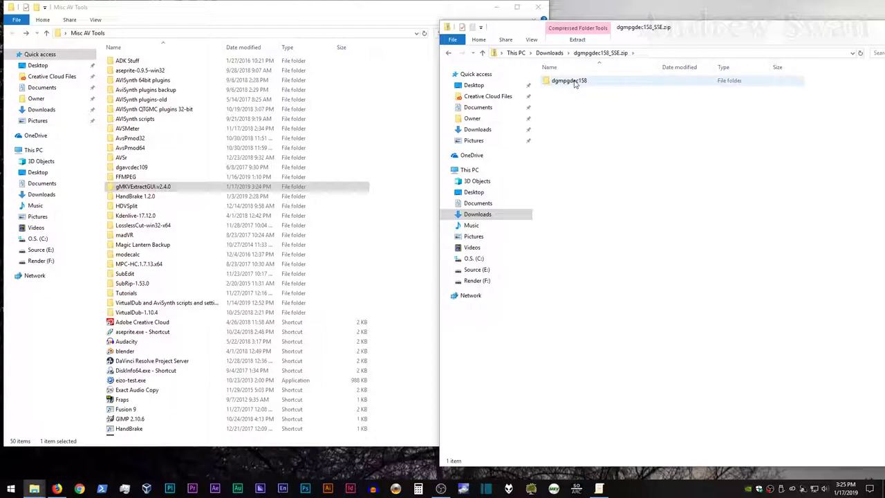
click(575, 84)
drag(574, 83, 406, 158)
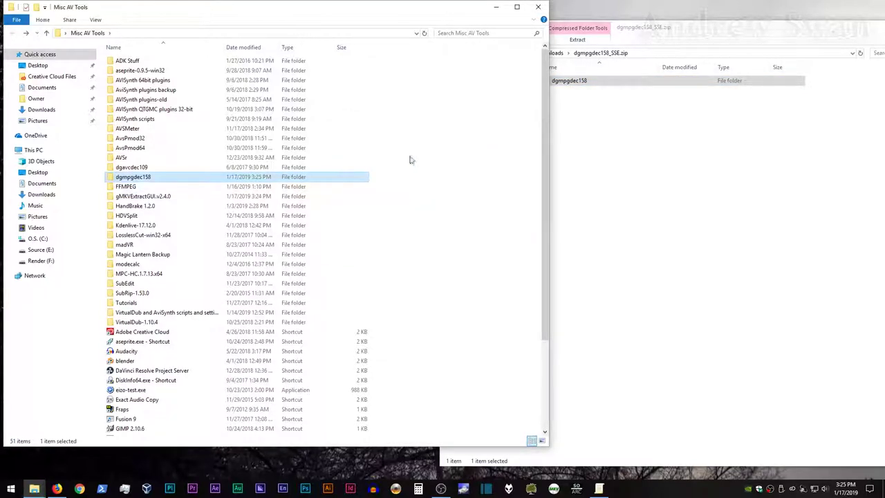
Return the archive window to Downloads and open C:\AvisynthRepository\AVSPLUS_x86\plugins in the other File Explorer window.
click(671, 222)
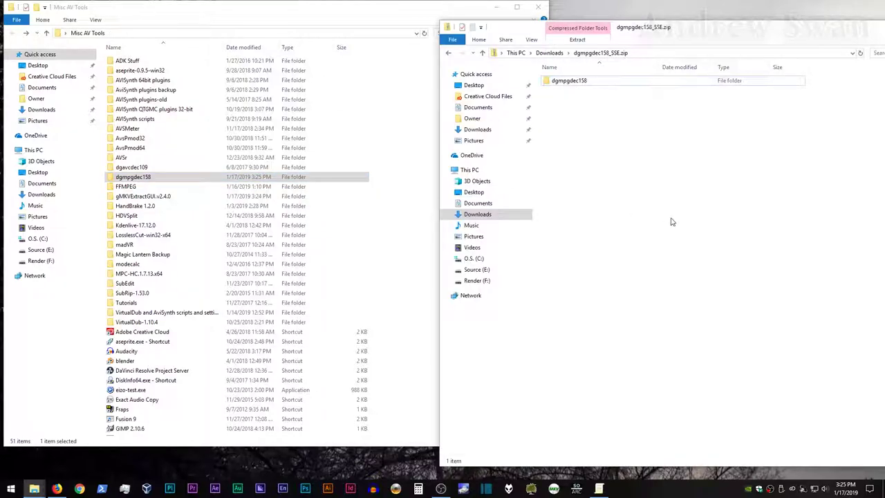
key(alt+Left)
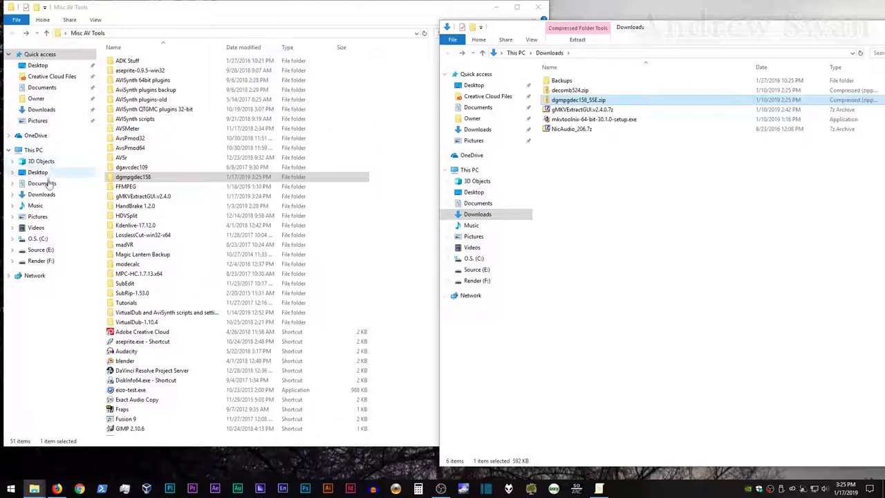
click(38, 239)
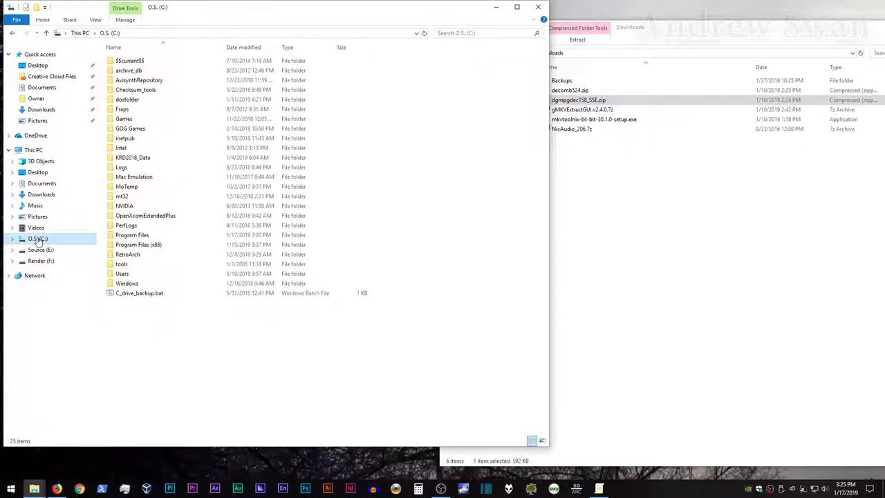
click(158, 81)
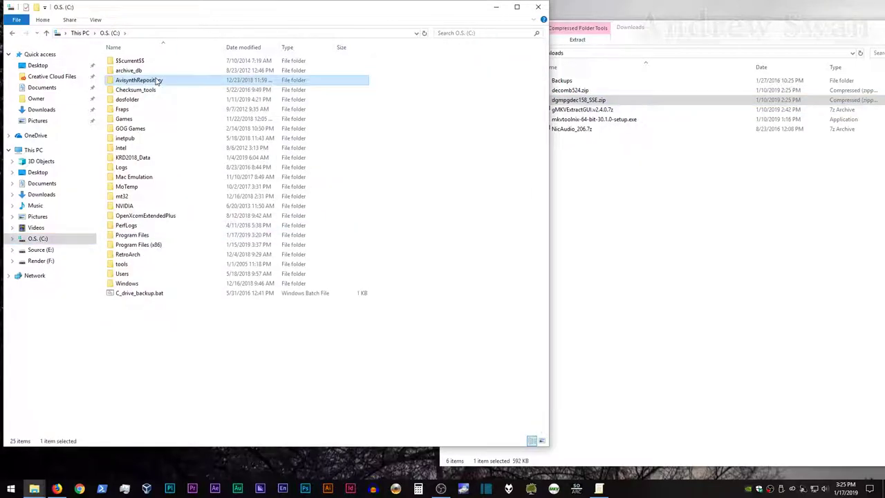
double_click(156, 83)
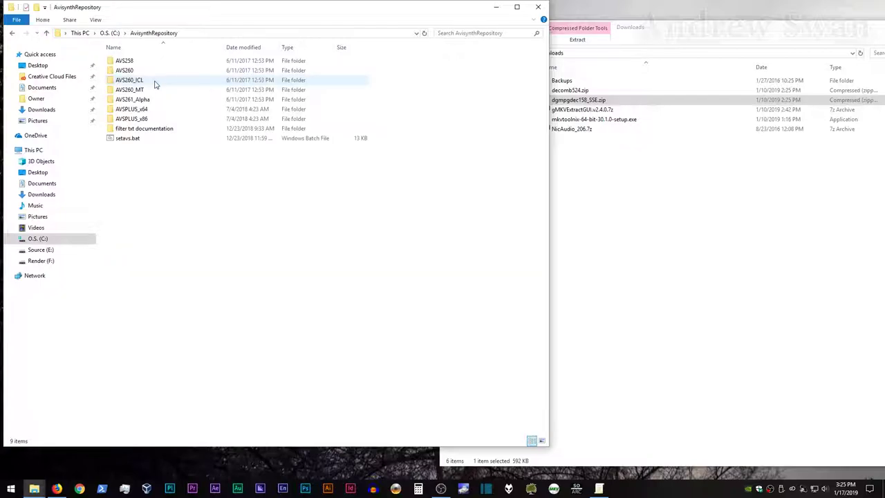
double_click(142, 120)
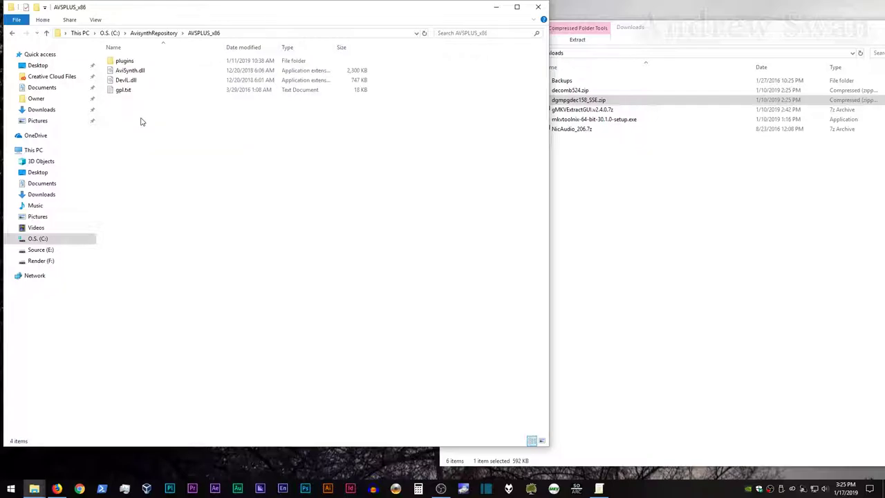
double_click(125, 61)
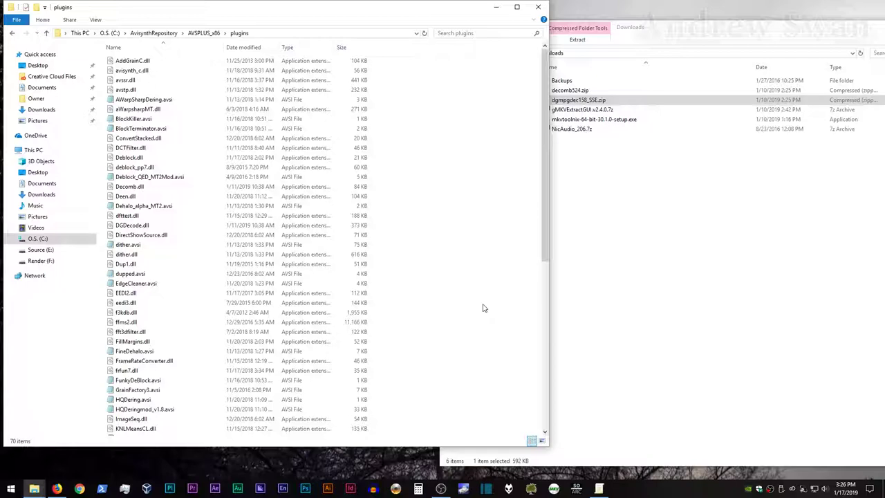
Copy DGDecode.dll from the dgmpgdec158 folder in dgmpgdec158_SSE.zip into the plugins folder, replacing the existing file.
click(631, 246)
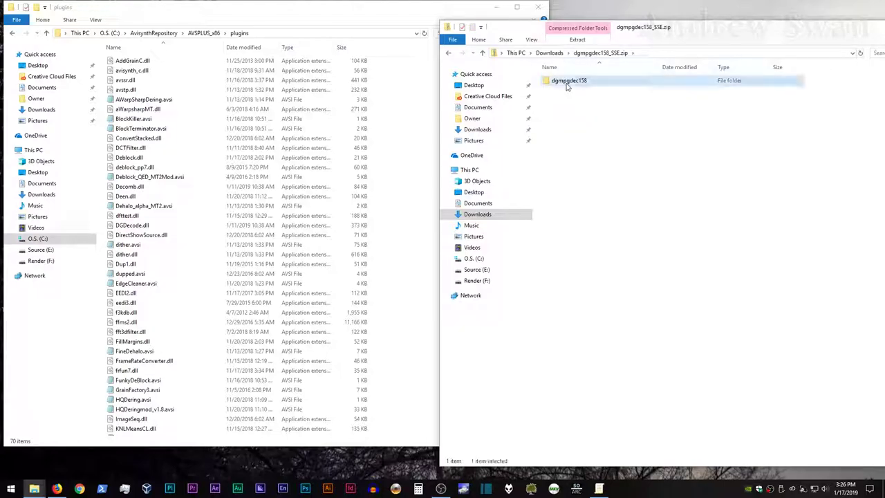
double_click(567, 81)
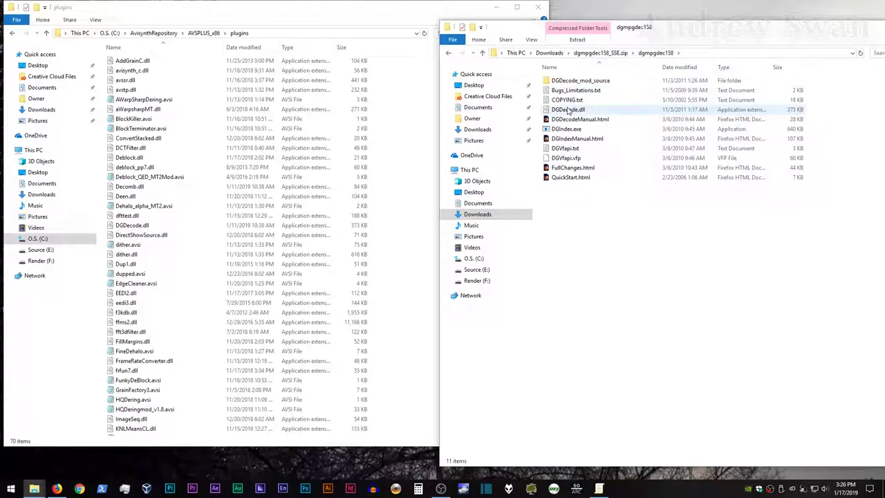
drag(575, 112, 212, 149)
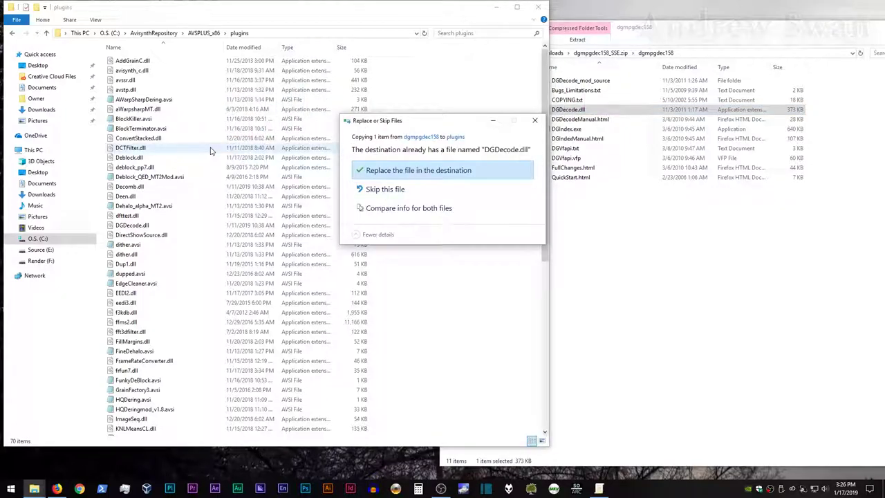
click(401, 172)
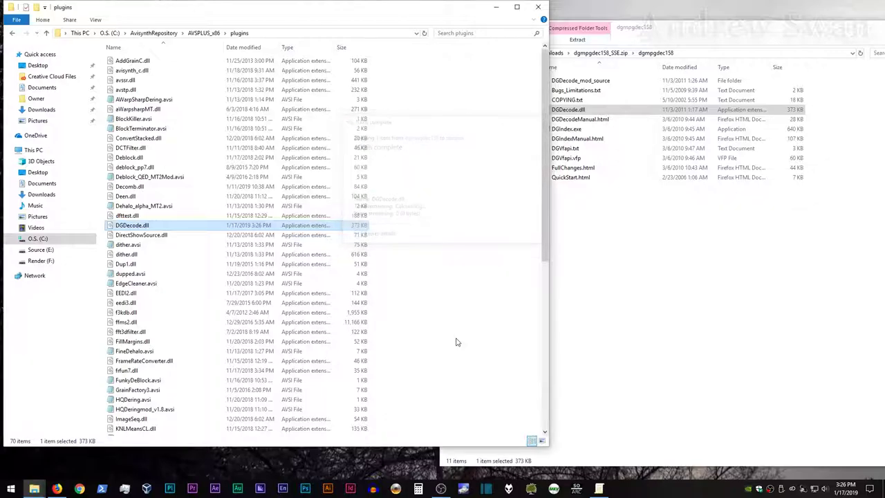
Copy NicAudio.dll from NicAudio_206.7z in Downloads into the plugins folder, replacing the existing file, and close the archive.
click(672, 290)
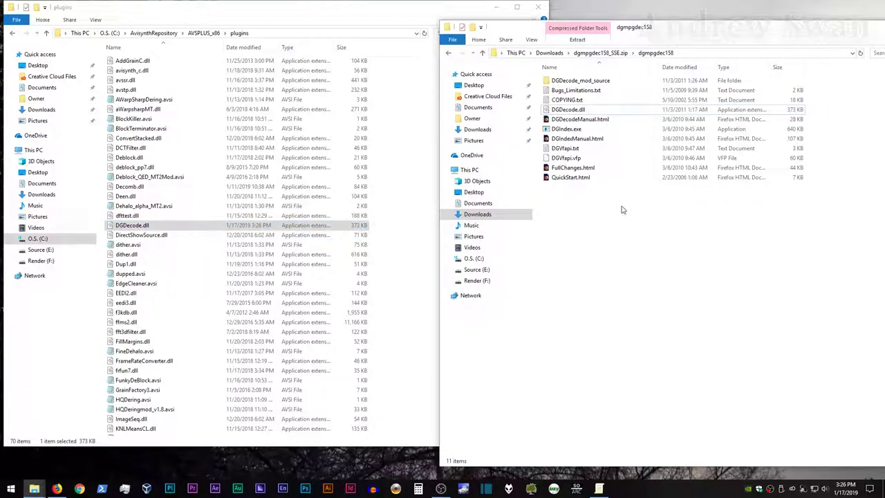
key(alt+Up)
key(alt+Up)
click(567, 129)
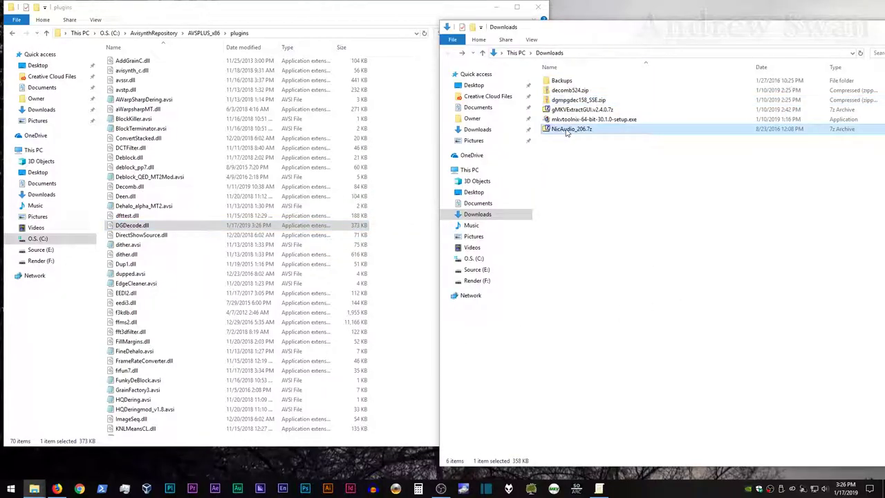
double_click(567, 129)
click(215, 219)
double_click(216, 219)
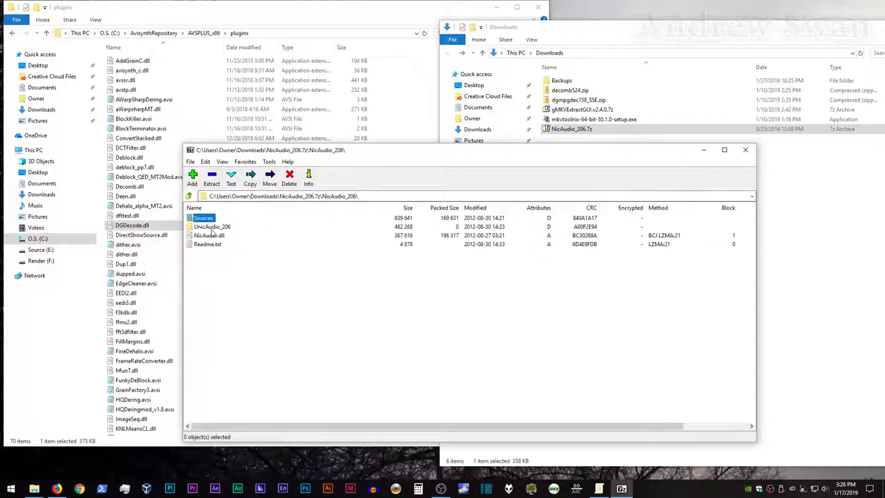
drag(209, 236, 311, 235)
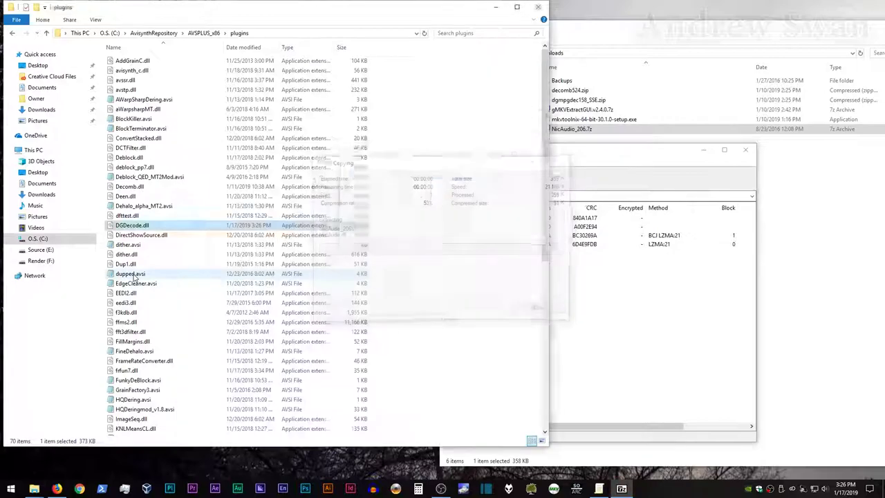
click(380, 170)
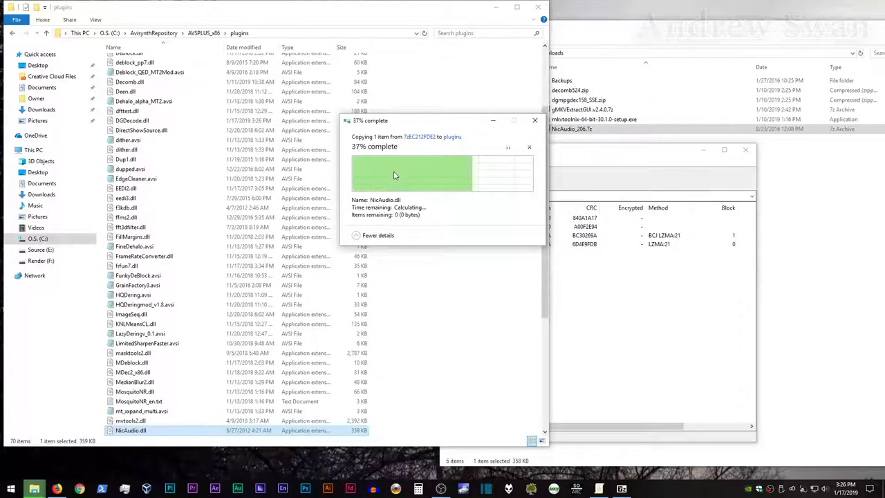
click(745, 150)
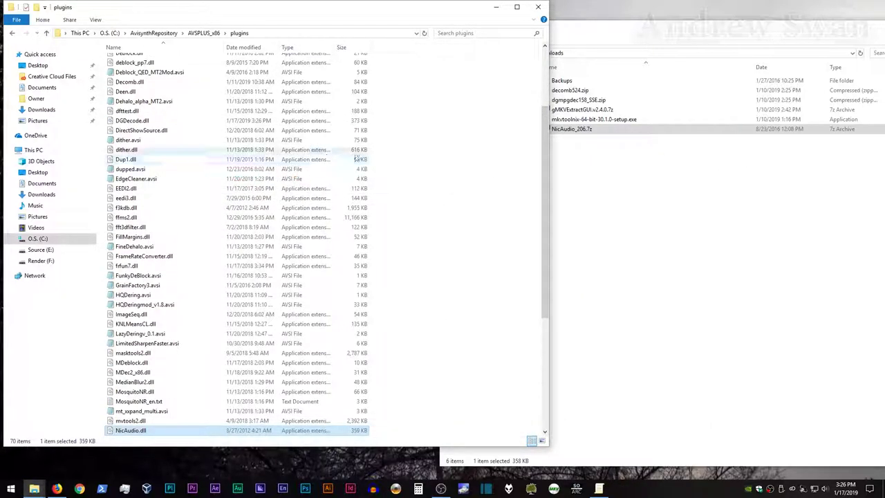
Minimize the plugins and Downloads windows and bring up the mkv rips folder window.
click(499, 9)
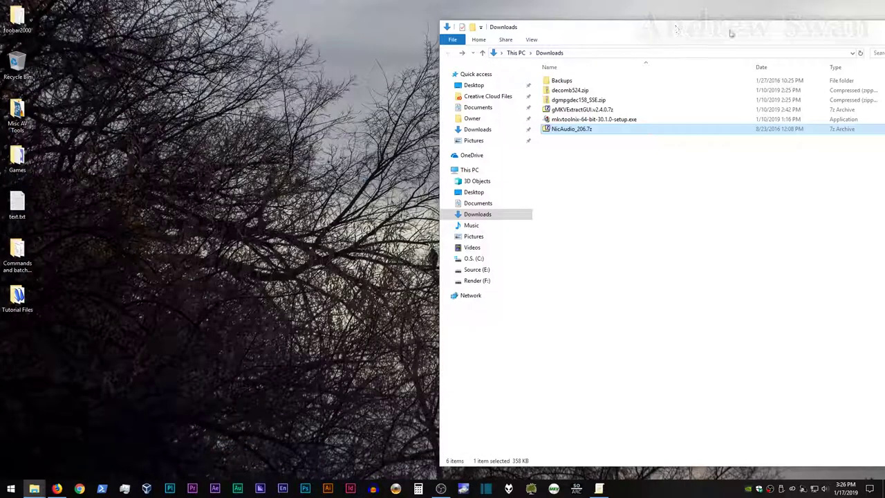
drag(815, 40, 494, 36)
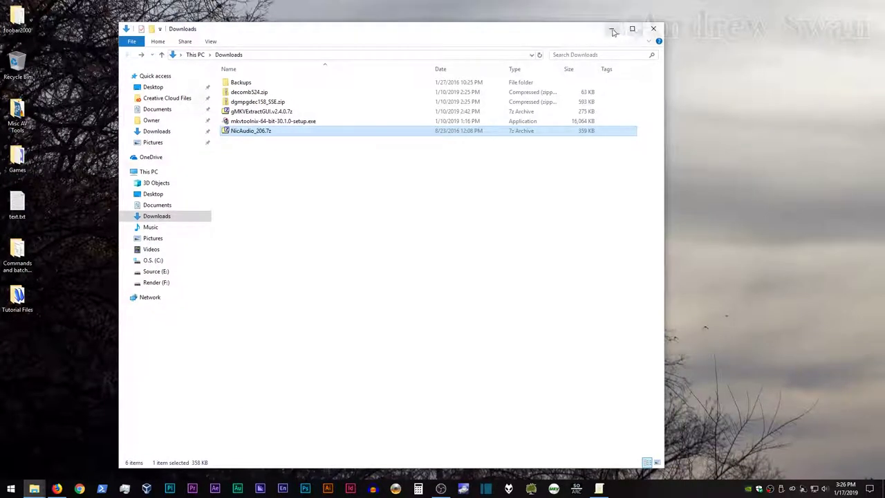
click(636, 32)
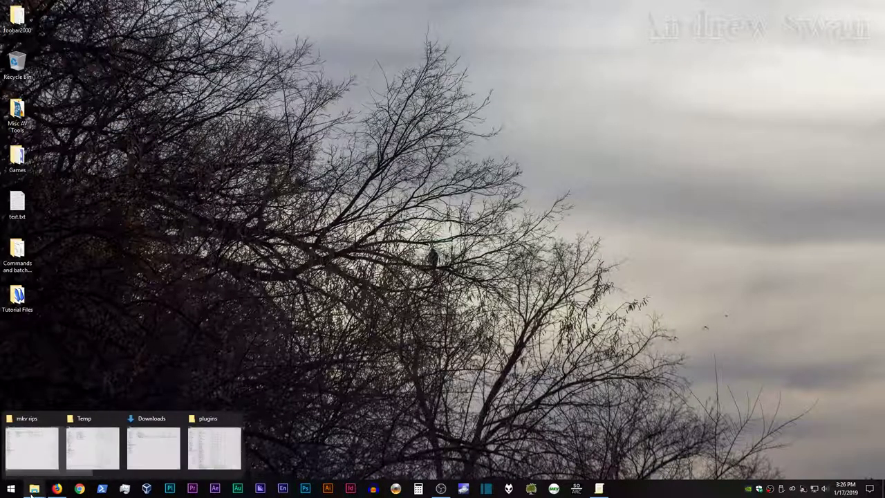
click(30, 465)
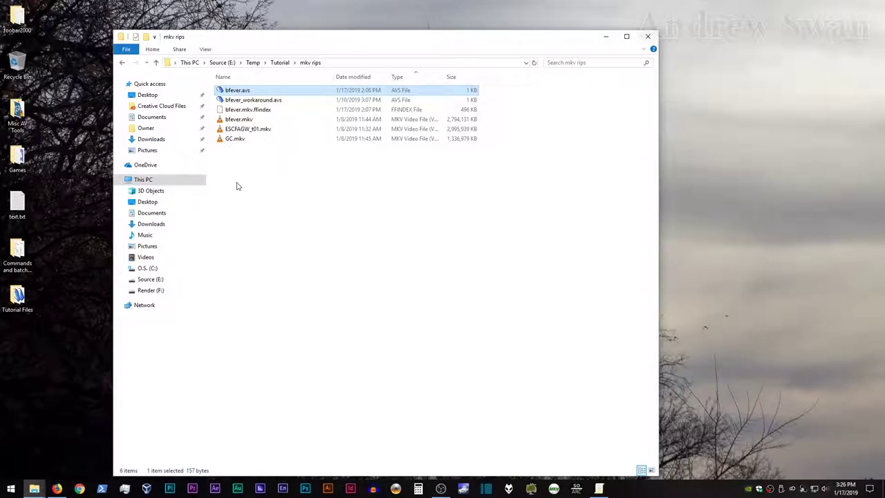
Launch gMKVExtractGUI.exe from the desktop's Misc AV Tools folder and arrange the mkv rips window beside it.
double_click(18, 117)
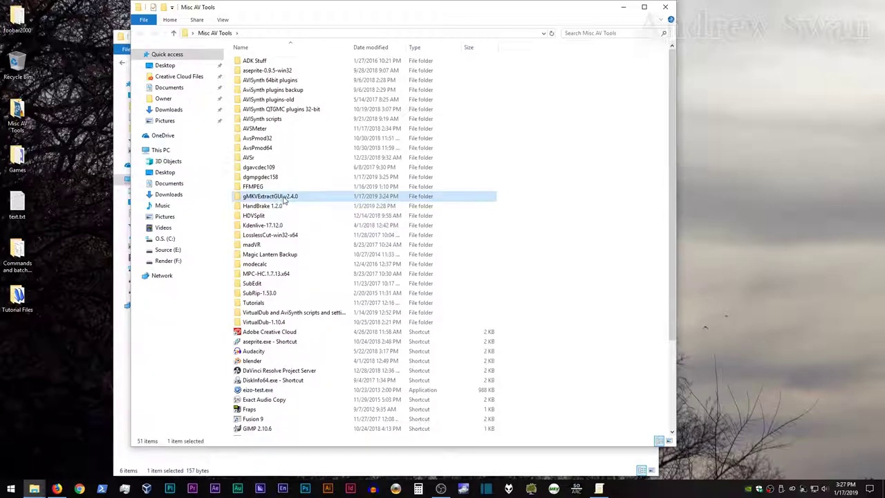
double_click(274, 198)
double_click(261, 61)
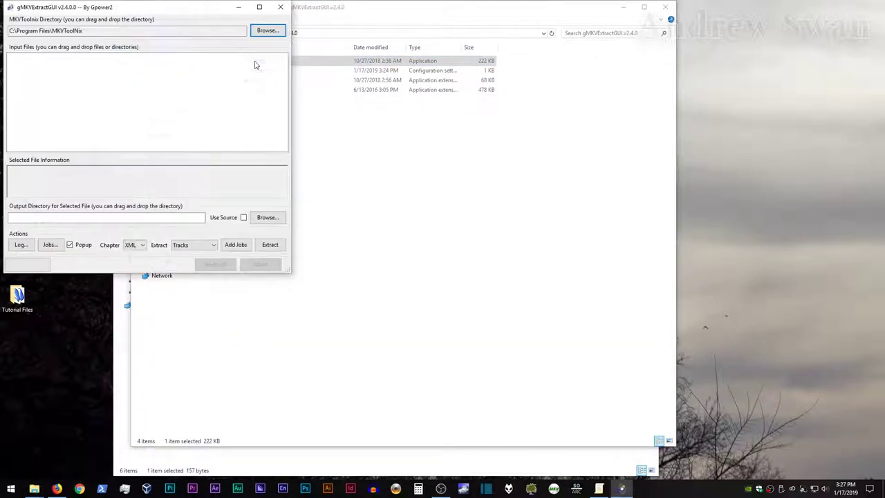
click(628, 8)
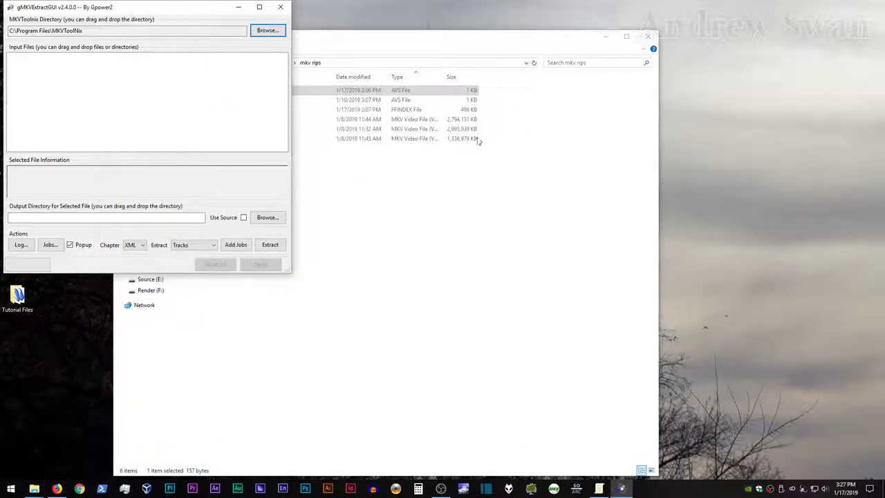
click(459, 180)
drag(302, 39, 503, 24)
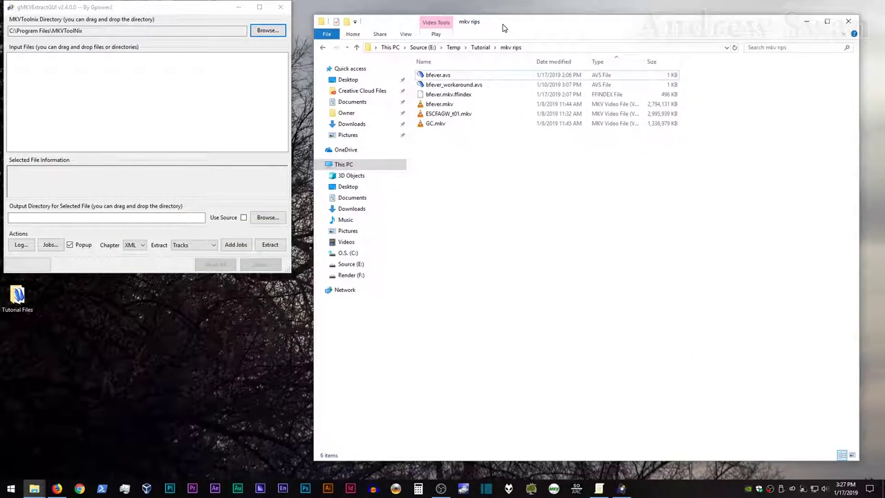
Load bfever.mkv into gMKVExtractGUI and extract its video Track 1 and audio Track 2 into the source folder.
drag(442, 105, 115, 110)
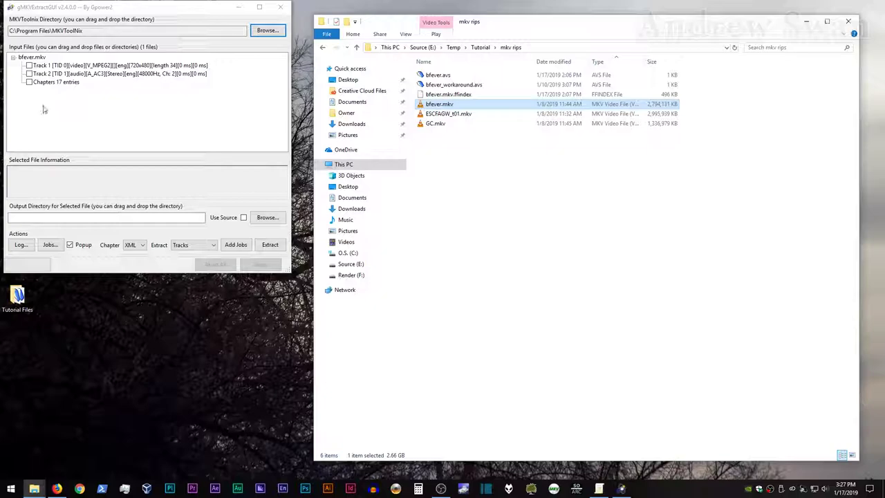
click(29, 66)
click(29, 66)
click(29, 74)
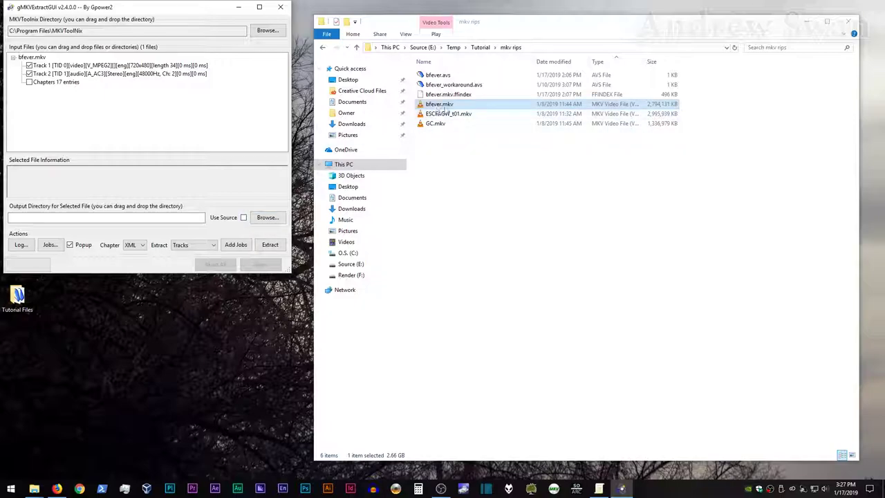
click(244, 218)
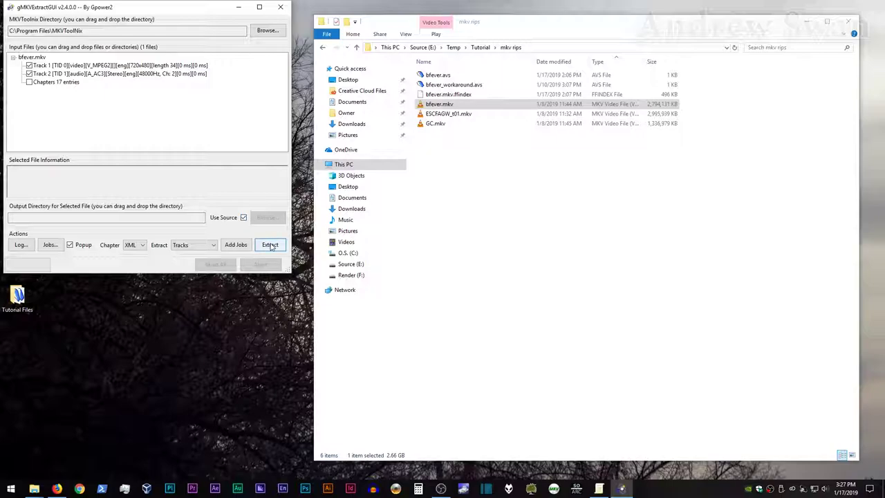
click(269, 246)
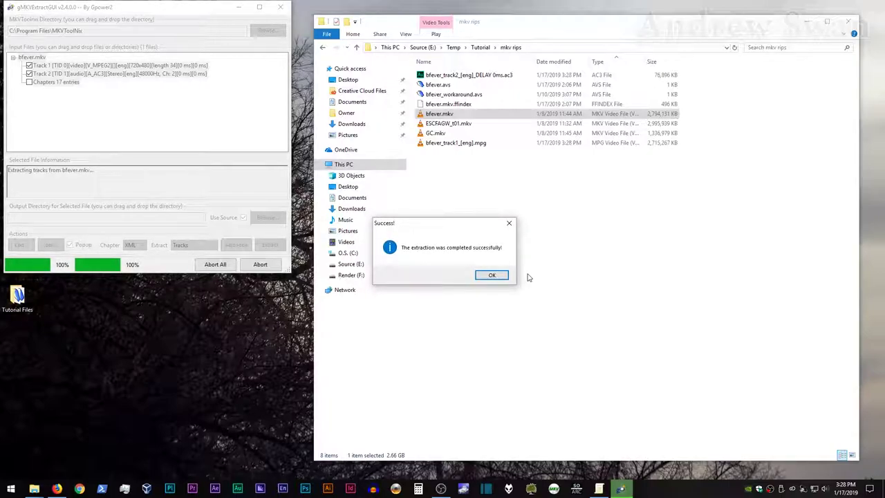
click(492, 275)
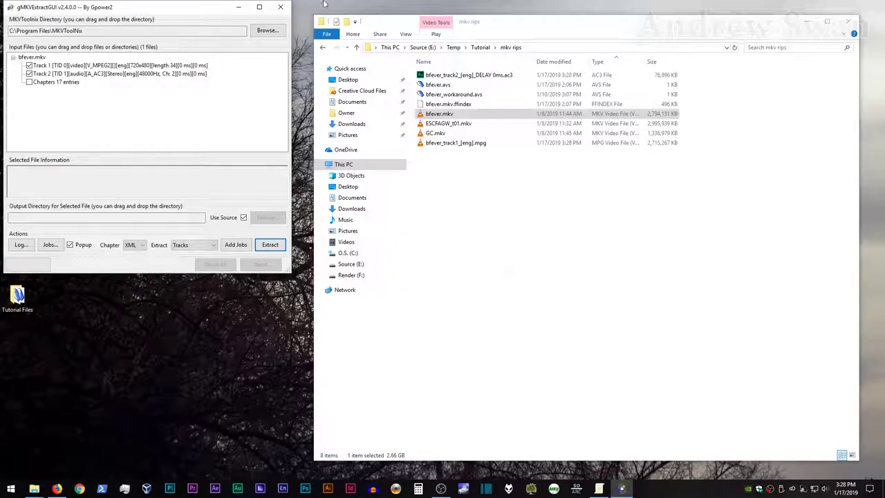
Close gMKVExtractGUI and check the extracted bfever_track1_[eng].mpg file in the mkv rips folder.
click(282, 8)
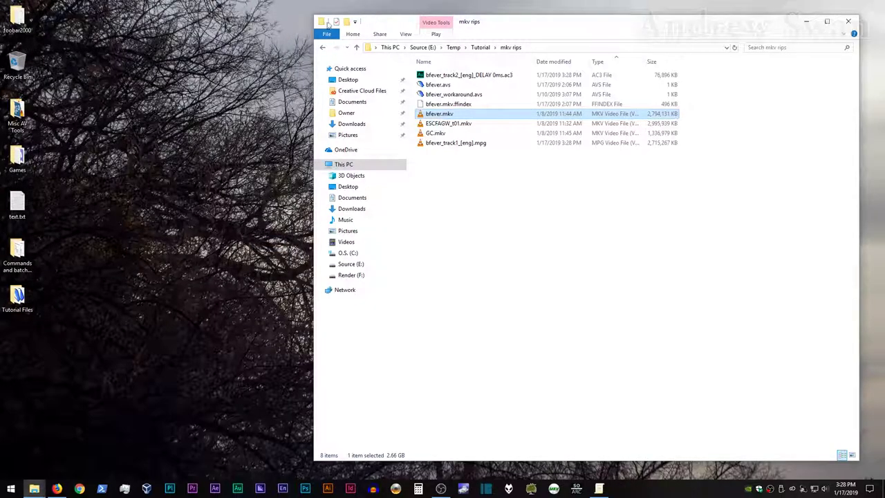
click(458, 143)
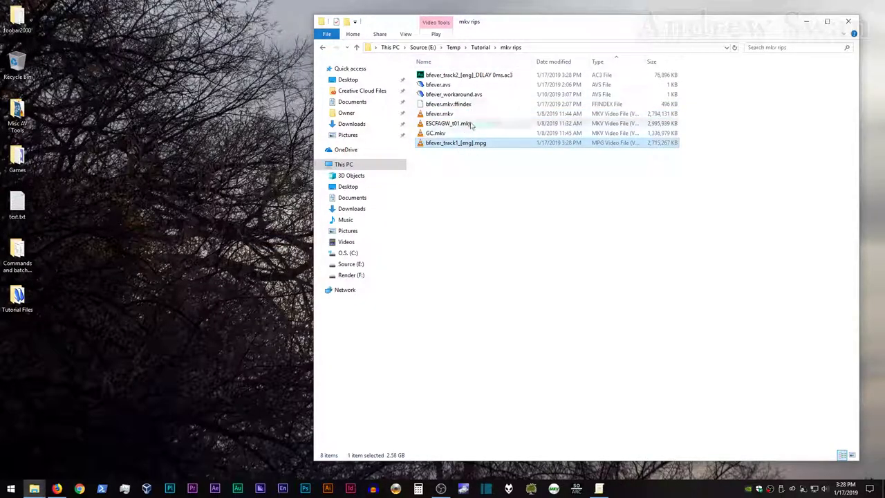
click(430, 151)
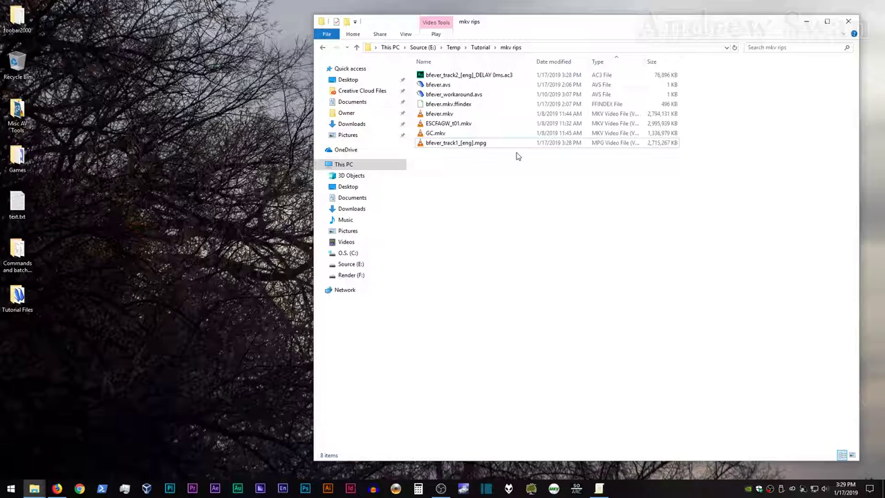
Open bfever_workaround.avs in AvsPmod, examine the .d2v filename in its MPEG2Source line, and close the script.
click(454, 95)
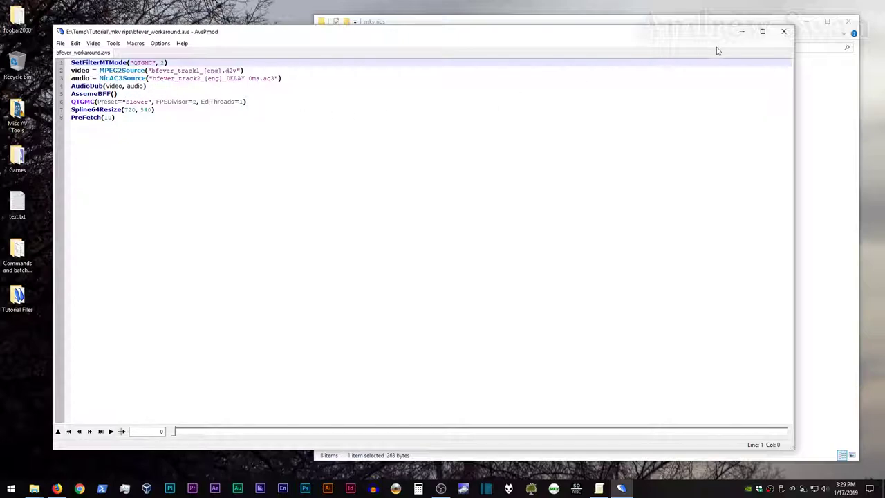
click(237, 70)
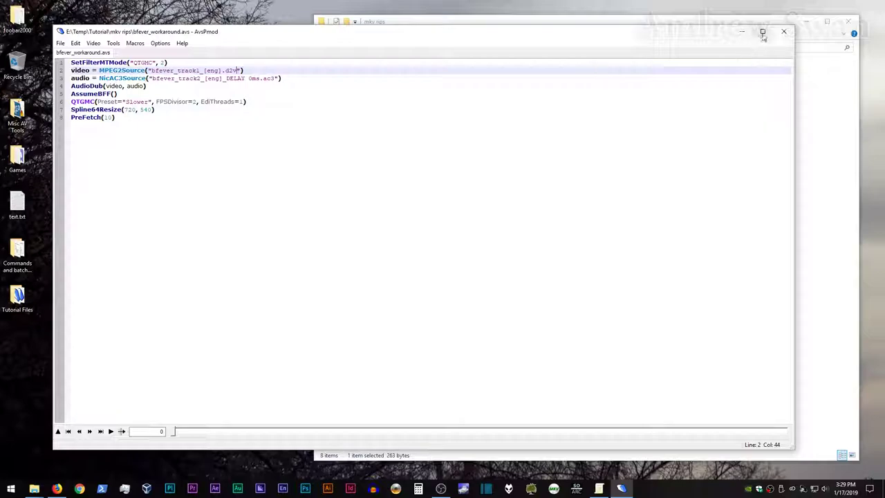
click(784, 31)
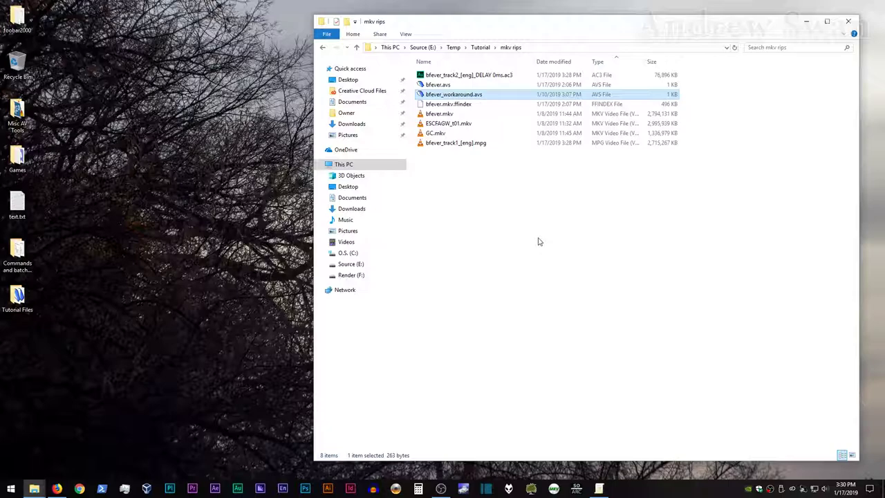
Launch DGIndex.exe from the dgmpgdec158 folder in the desktop's Misc AV Tools folder, then close that folder window.
double_click(17, 116)
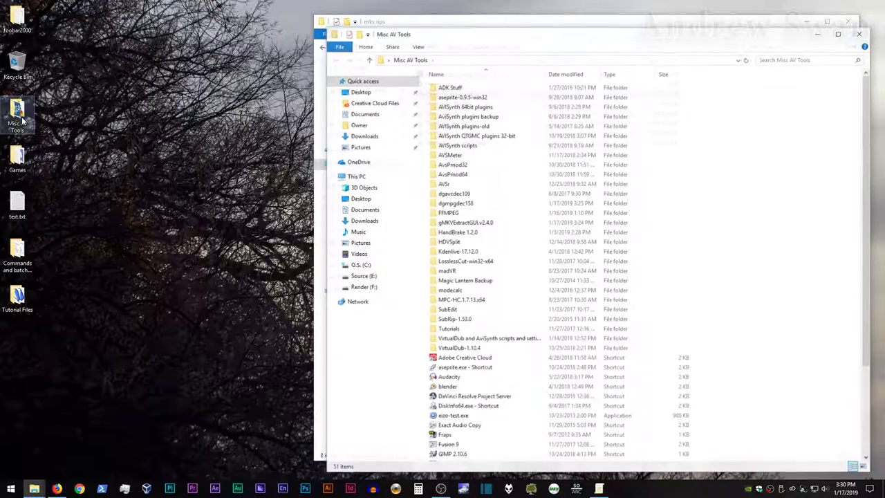
double_click(455, 203)
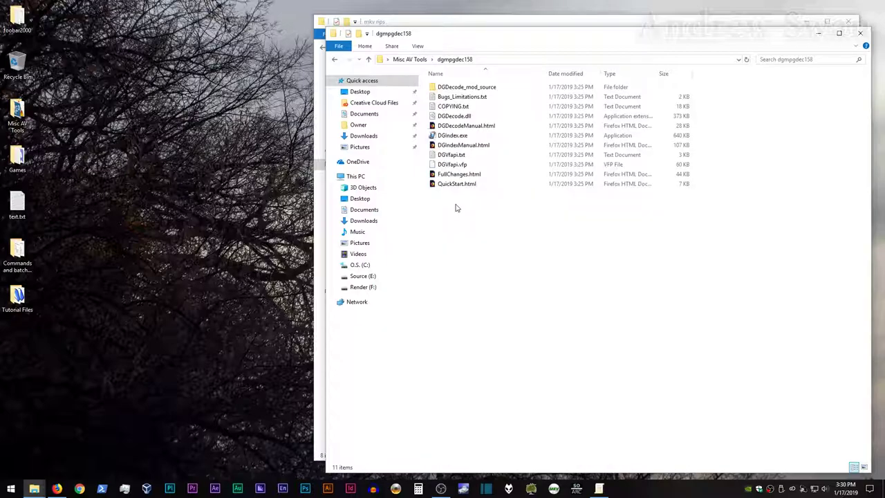
double_click(450, 136)
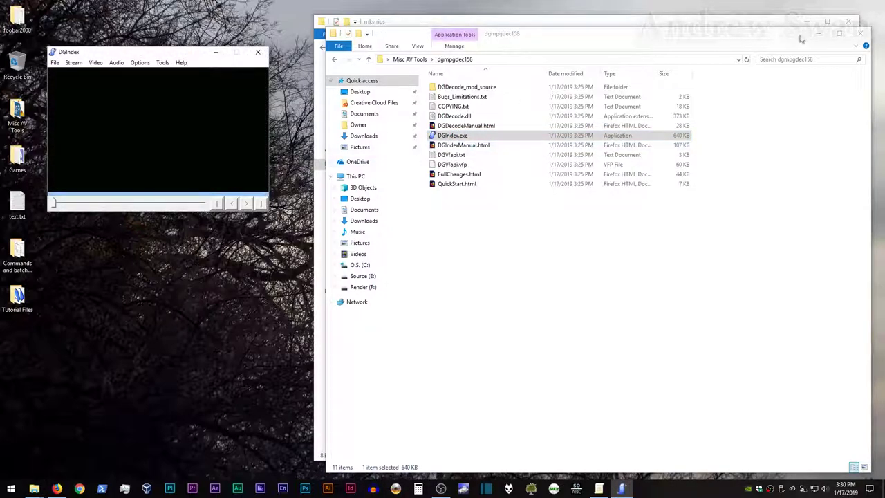
click(859, 34)
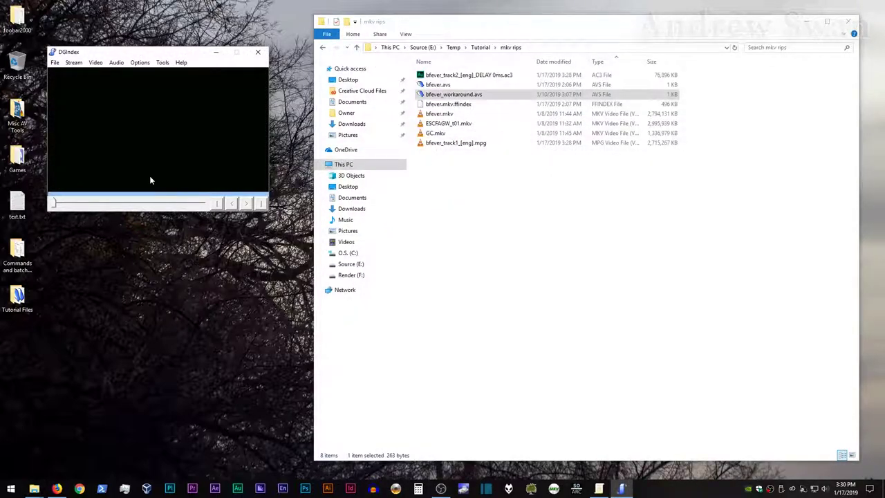
Load bfever_track1_[eng].mpg from E:\Temp\Tutorial\mkv rips into DGIndex and accept the file list.
click(54, 63)
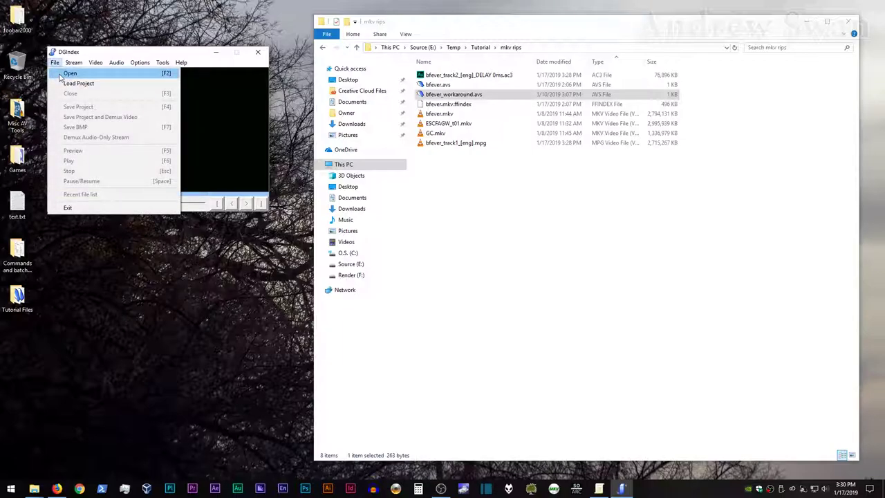
click(69, 73)
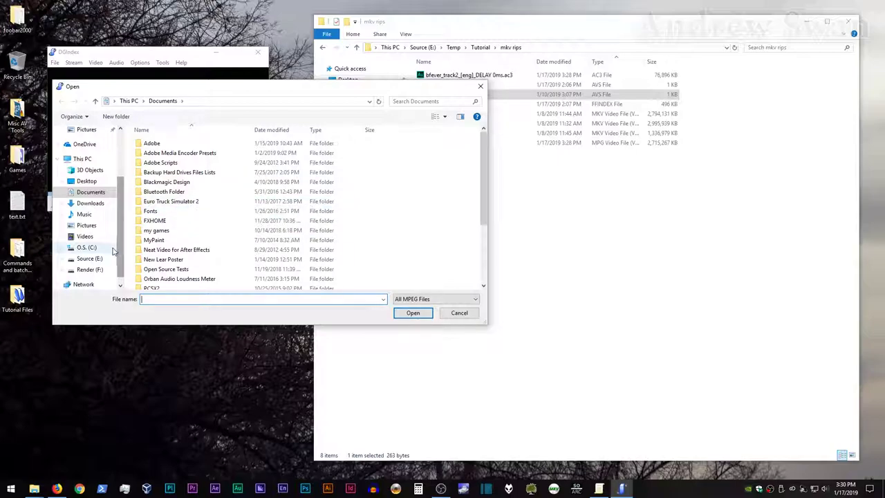
click(89, 259)
scroll(188, 270, down, 5)
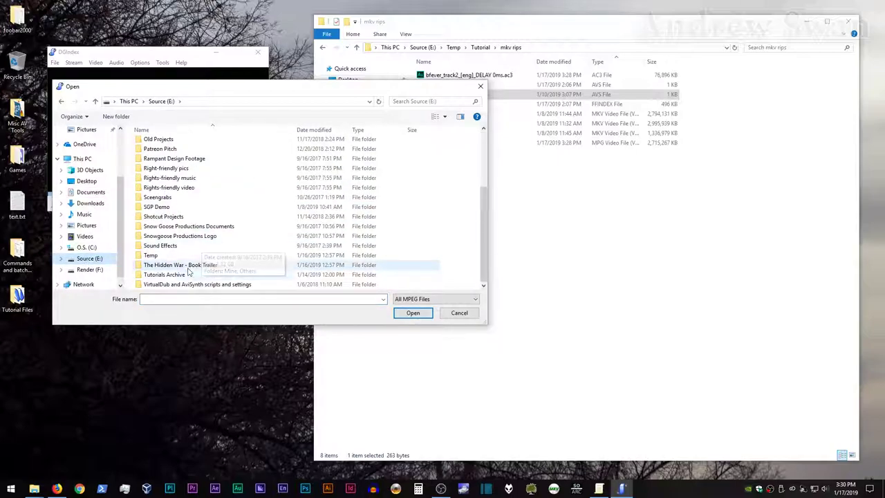
click(158, 256)
double_click(158, 257)
double_click(167, 152)
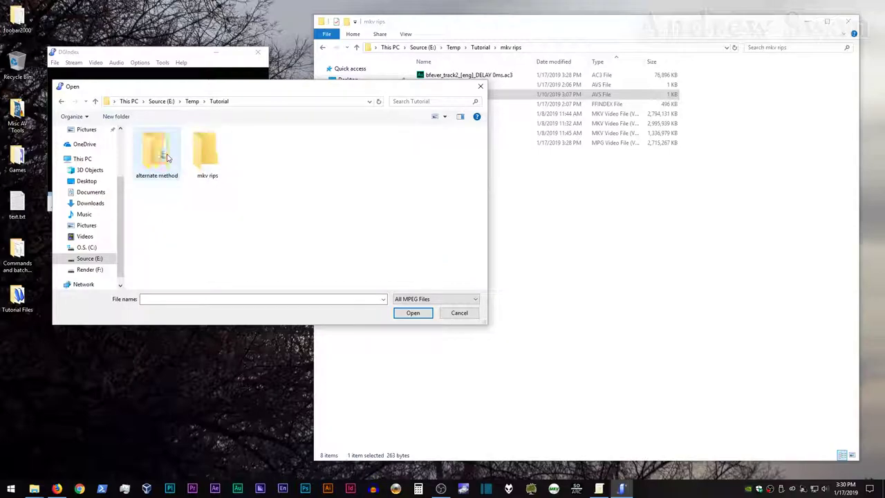
double_click(203, 160)
click(156, 159)
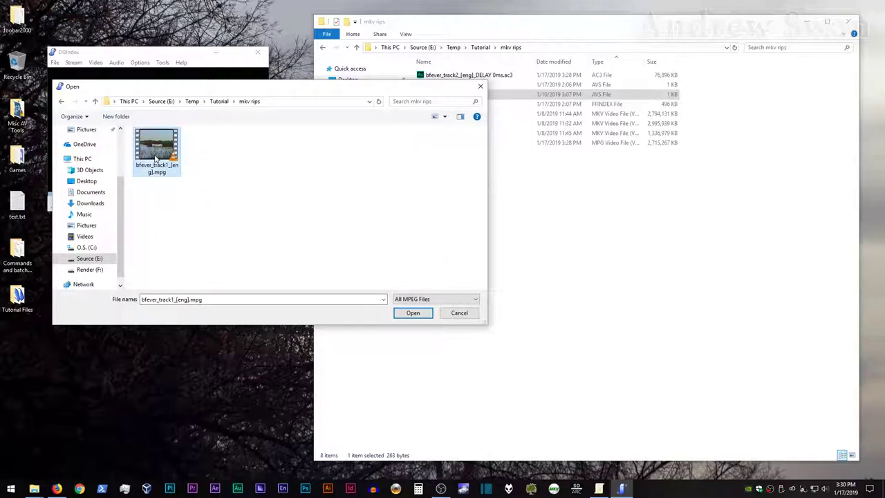
click(409, 314)
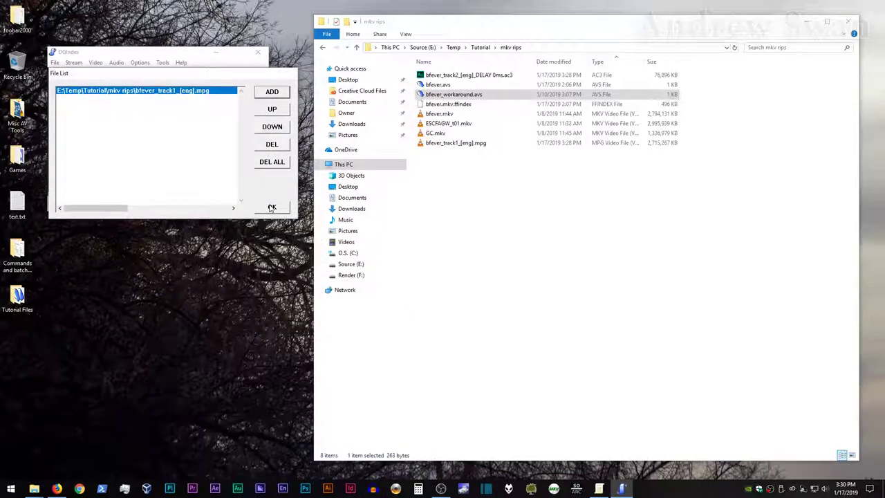
click(272, 207)
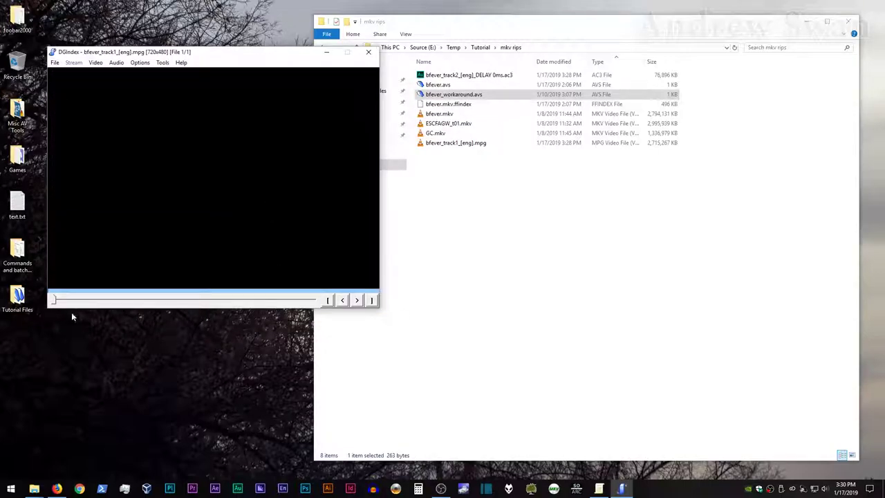
Preview the loaded video in DGIndex to check its stream information, placing the Information window beside the picture.
mouse_move(55, 303)
mouse_down()
mouse_move(359, 302)
mouse_move(42, 301)
mouse_move(62, 300)
mouse_move(51, 299)
mouse_up()
mouse_move(54, 301)
mouse_down()
mouse_move(314, 302)
mouse_move(64, 300)
mouse_up()
key(F5)
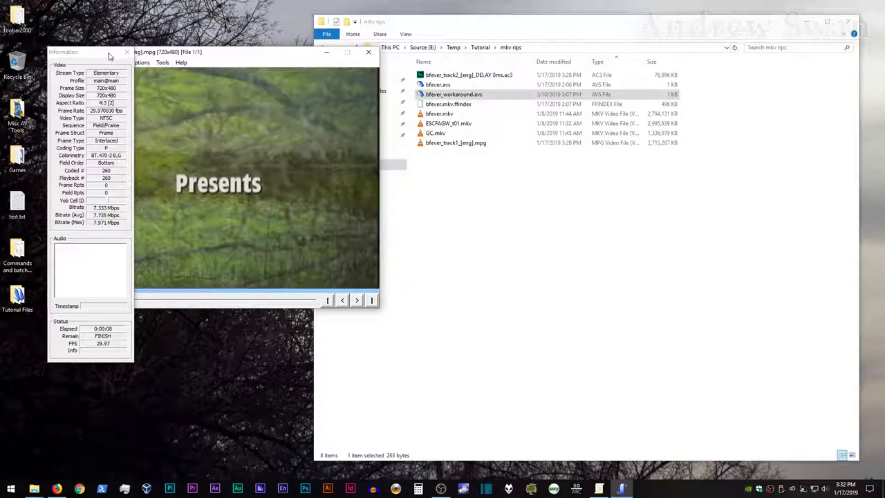
drag(113, 53, 422, 43)
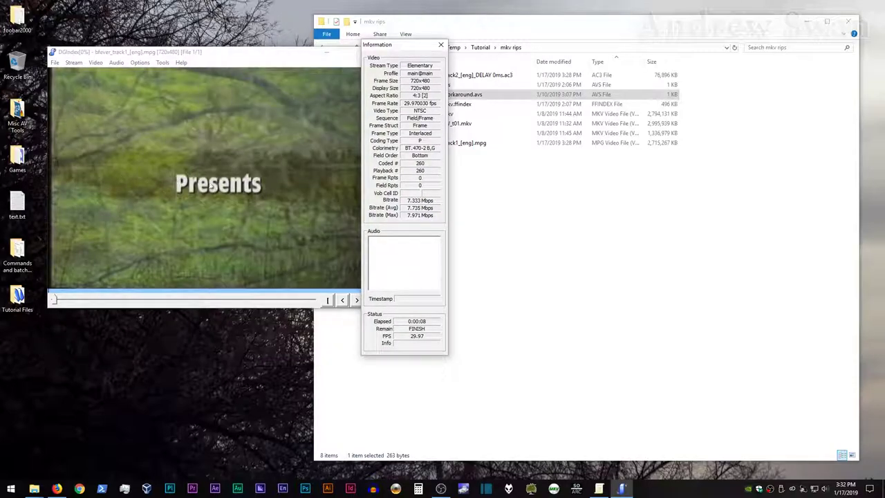
Save the DGIndex project as bfever_track1_[eng] in the mkv rips folder and close DGIndex once indexing finishes.
click(55, 63)
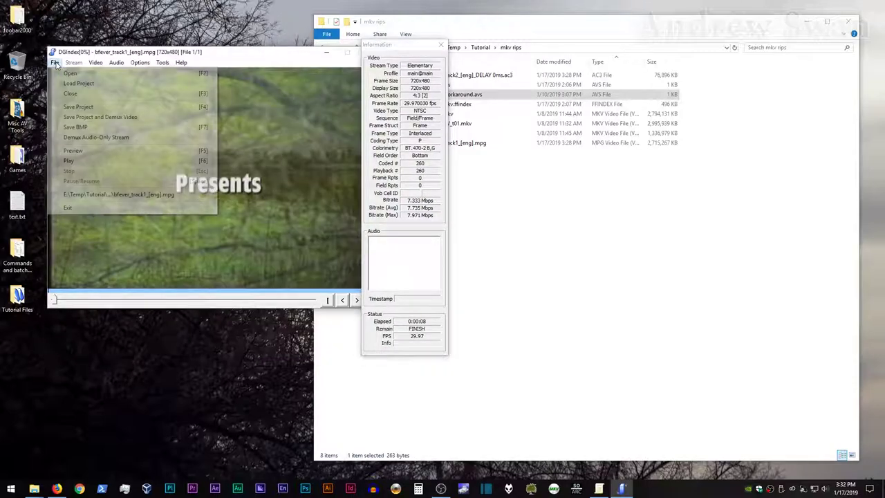
click(67, 107)
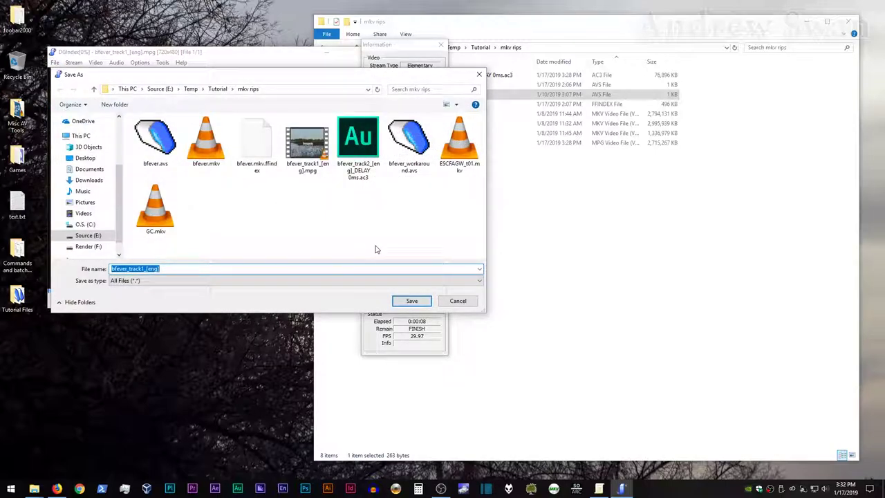
click(412, 301)
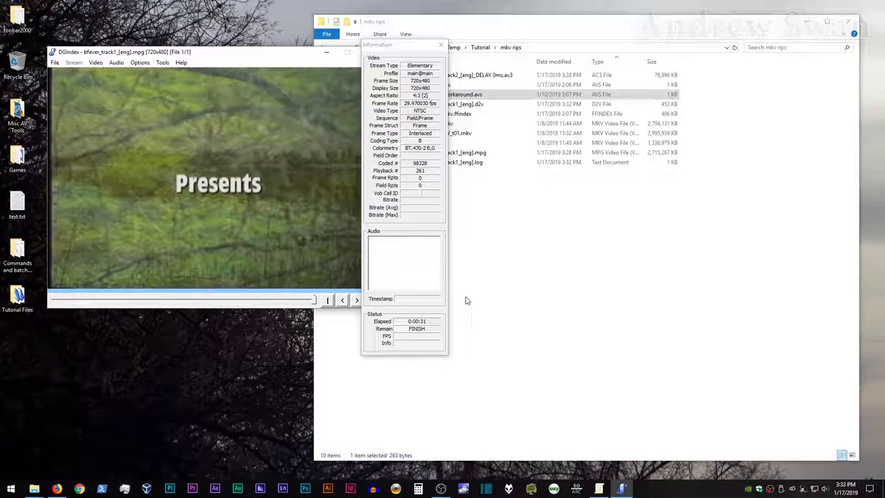
drag(270, 55, 245, 66)
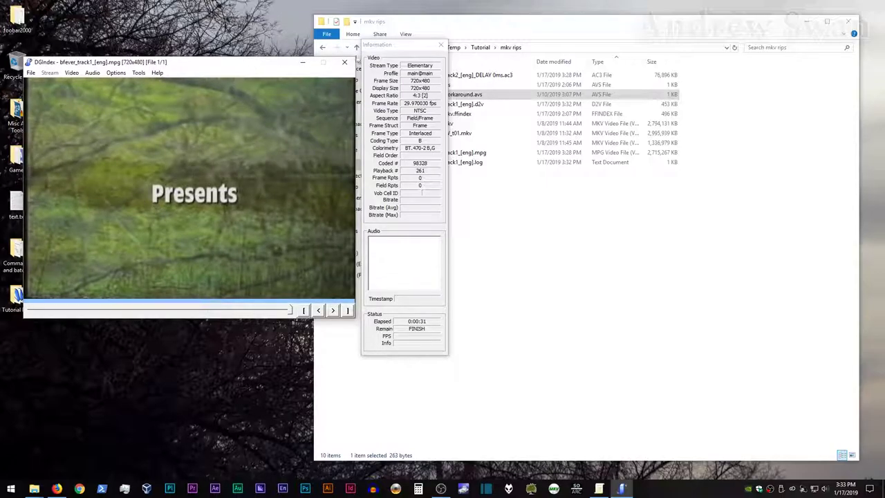
click(344, 62)
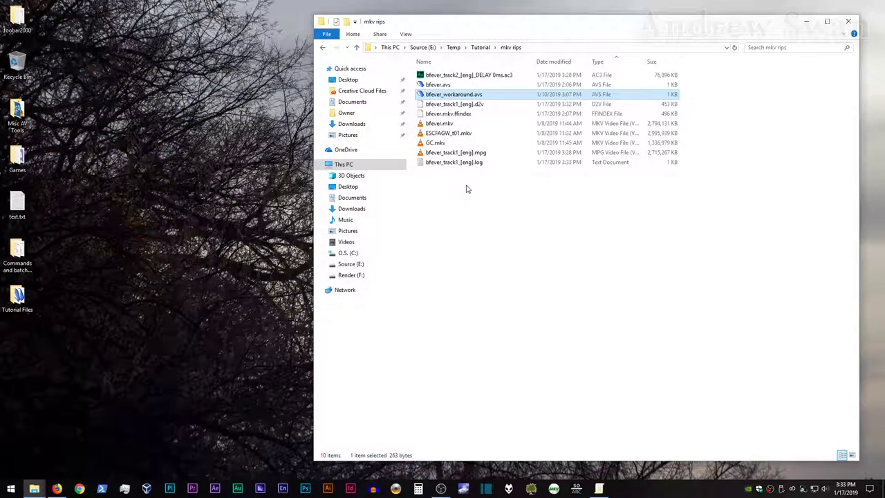
Open bfever_workaround.avs in AvsPmod and set FPSDivisor to 1 in the QTGMC line.
double_click(443, 95)
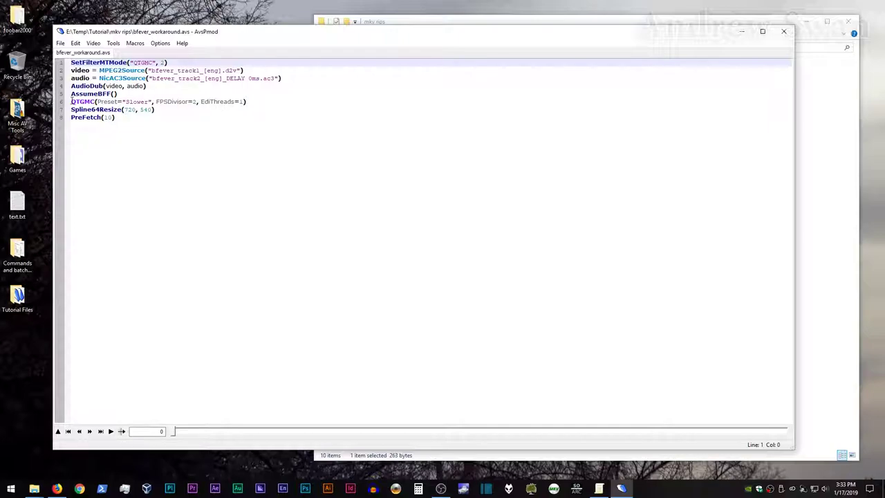
click(196, 104)
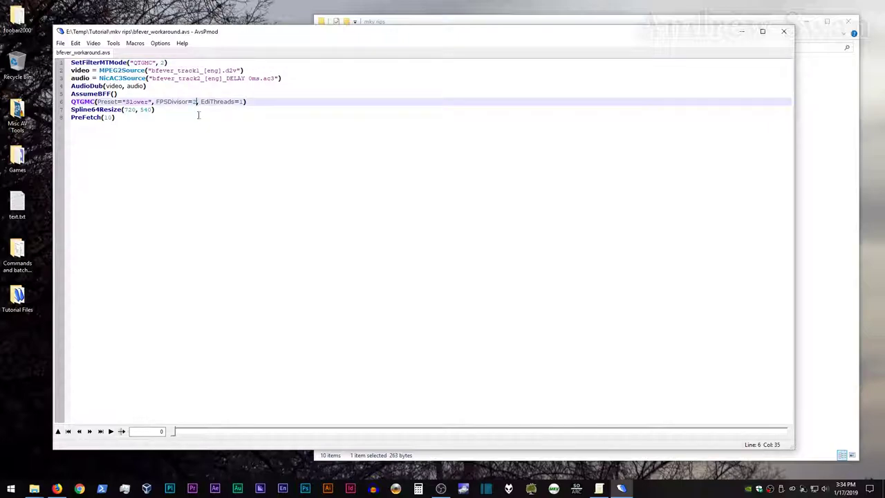
key(BackSpace)
text(1)
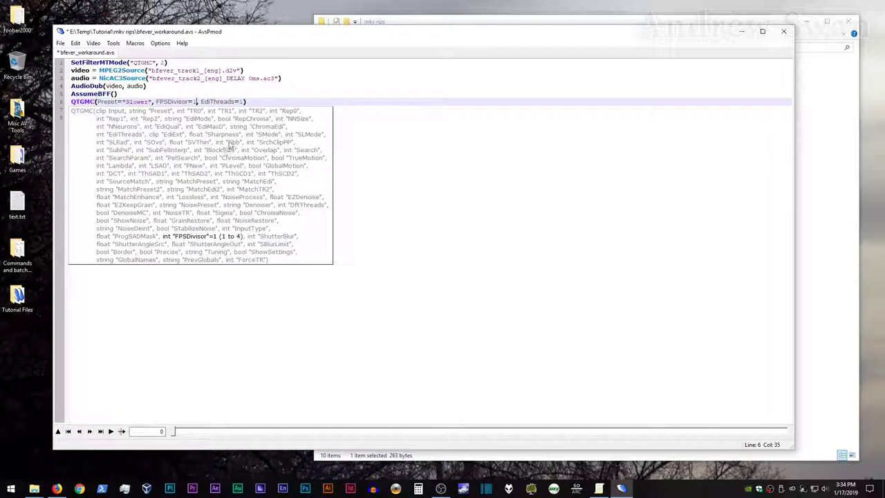
click(206, 84)
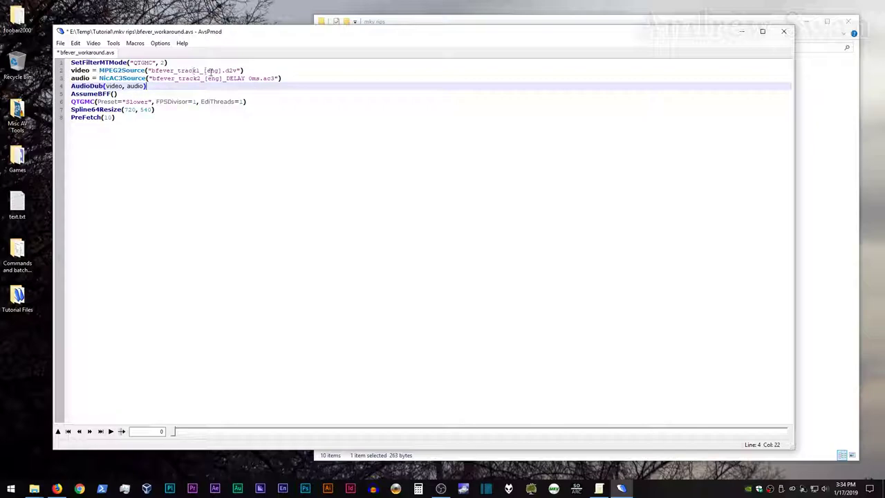
Preview the script's video output up to the "Presents" title, save bfever_workaround.avs, and close AvsPmod.
click(253, 70)
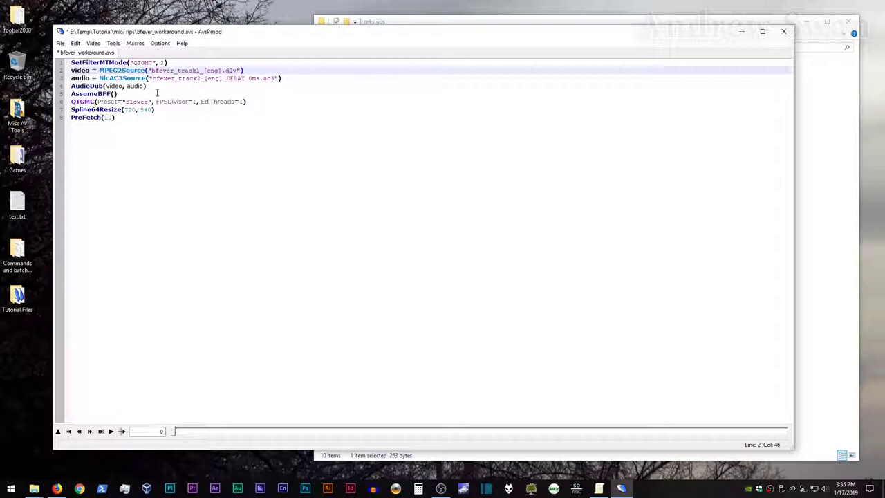
key(F5)
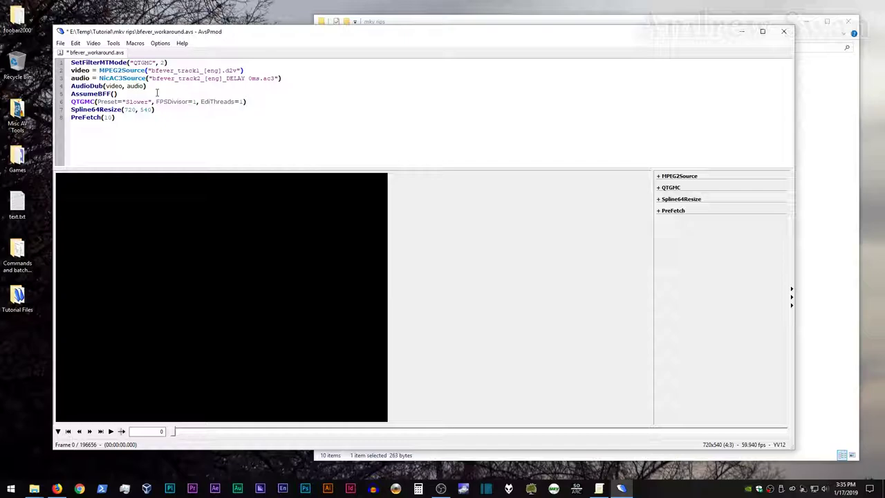
key(Right)
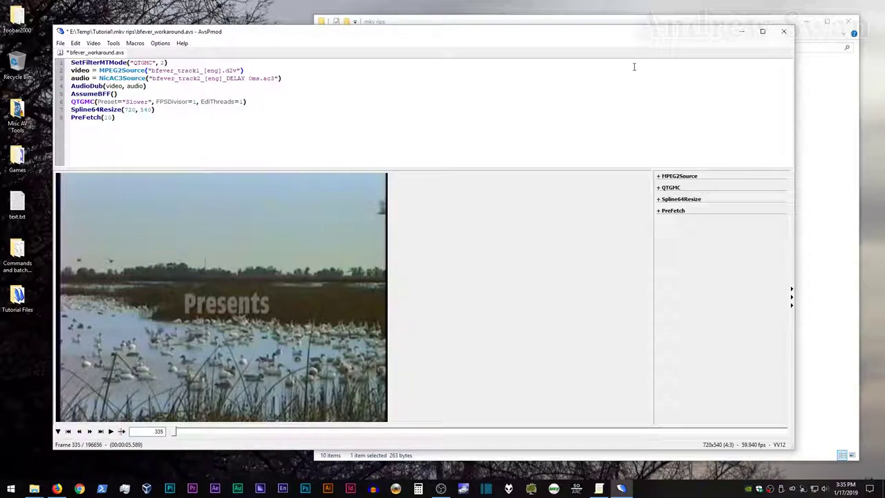
key(ctrl+s)
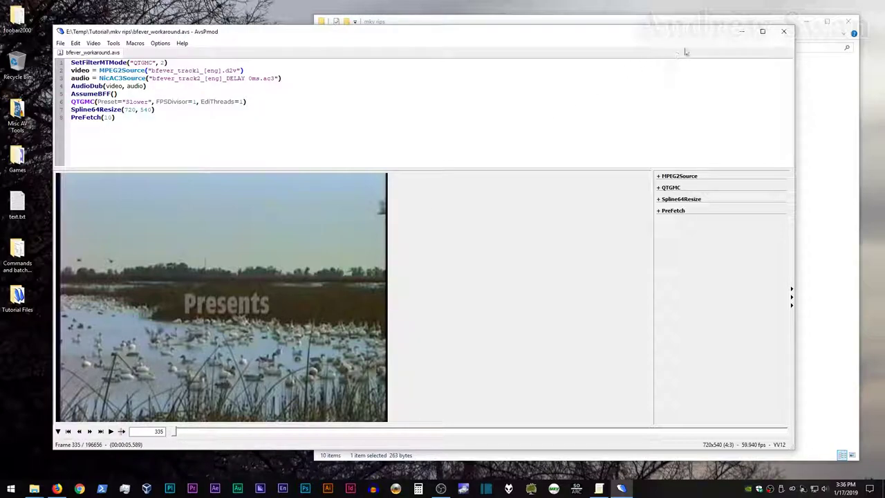
click(785, 33)
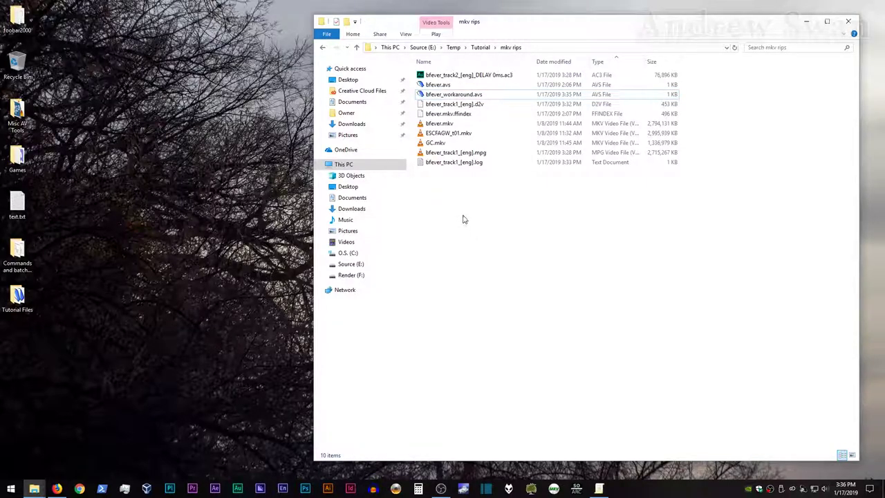
Switch to the Temp folder on Render (F:) and play 29.97i - MakeMKV_workaround.mov in VLC.
mouse_move(34, 488)
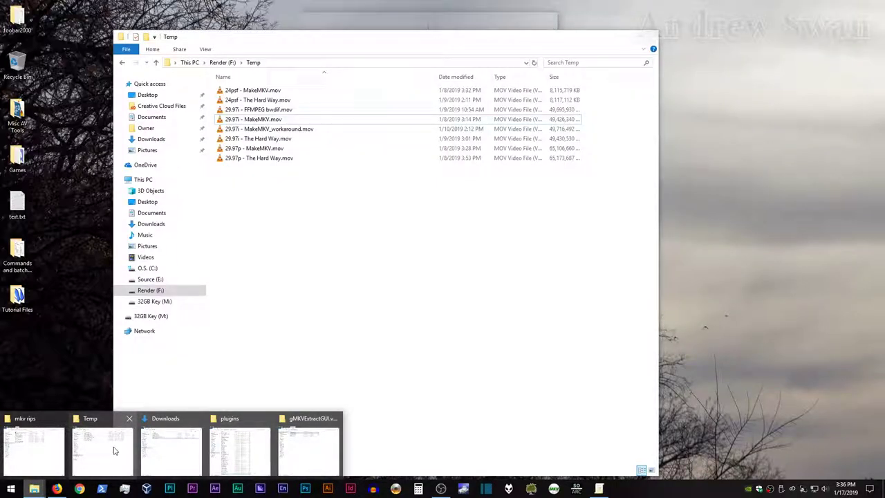
click(115, 451)
click(257, 129)
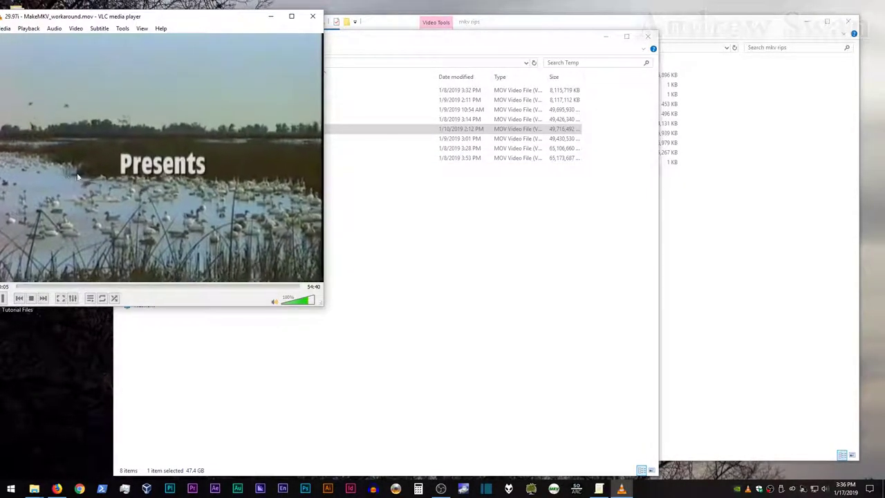
Close the VLC preview and go up from the mkv rips folder to the Tutorial folder.
click(248, 106)
click(312, 16)
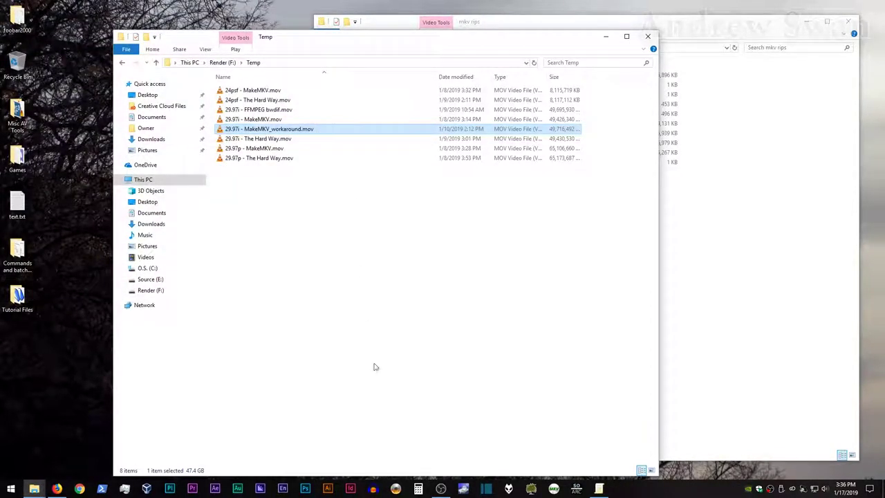
click(394, 349)
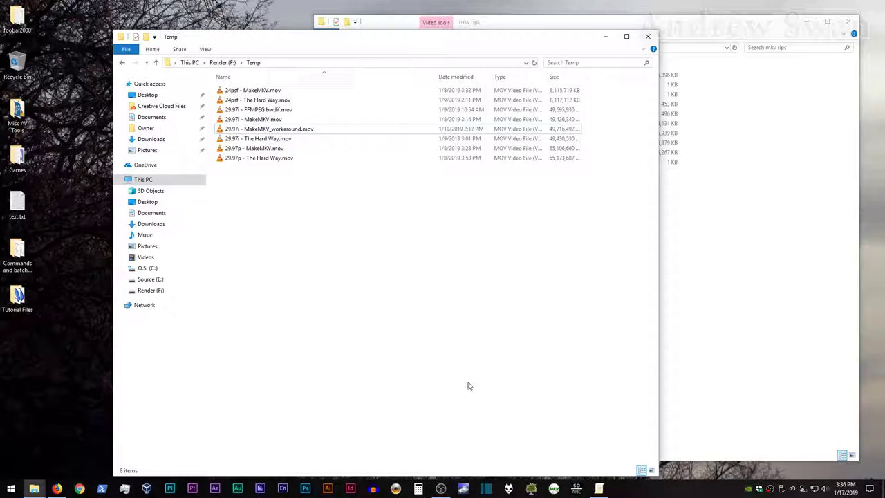
click(691, 256)
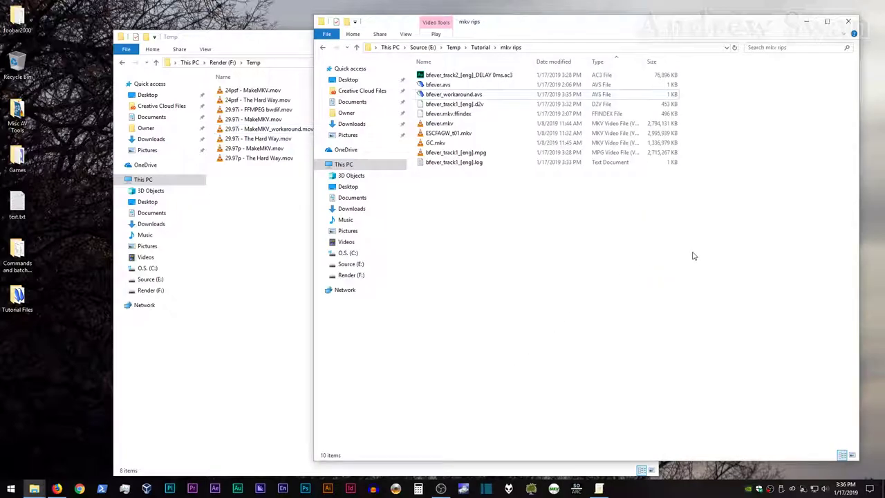
key(alt+Up)
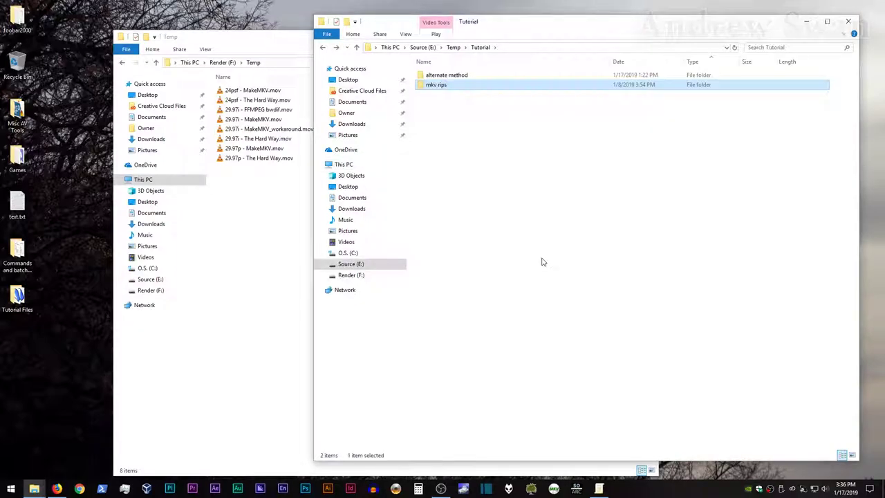
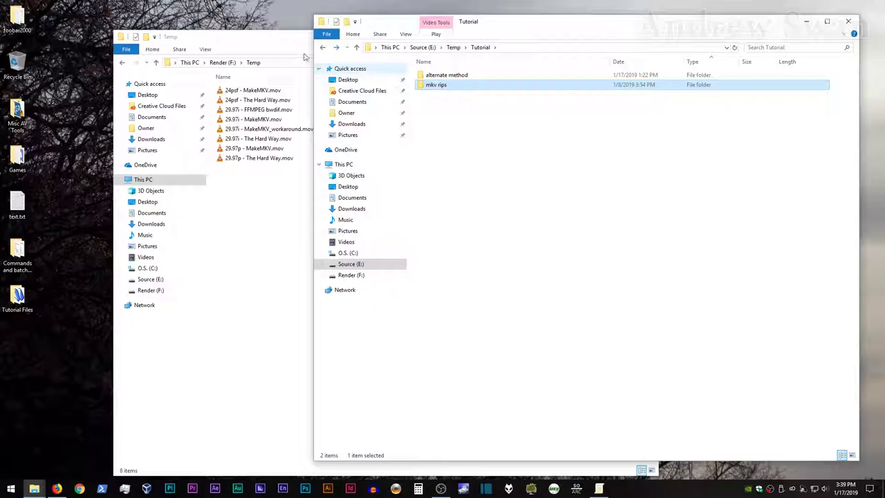
Minimize the Temp window and open the DVD drive's VIDEO_TS folder in a separate window.
click(286, 36)
click(604, 39)
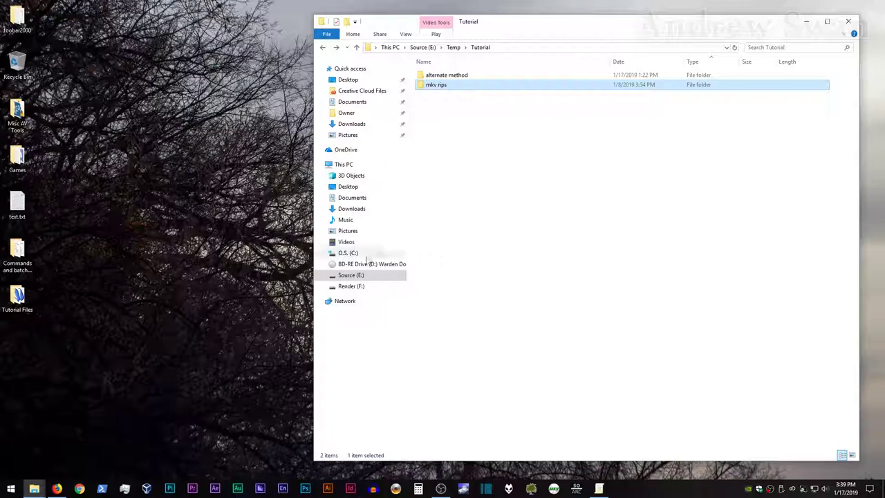
right_click(354, 266)
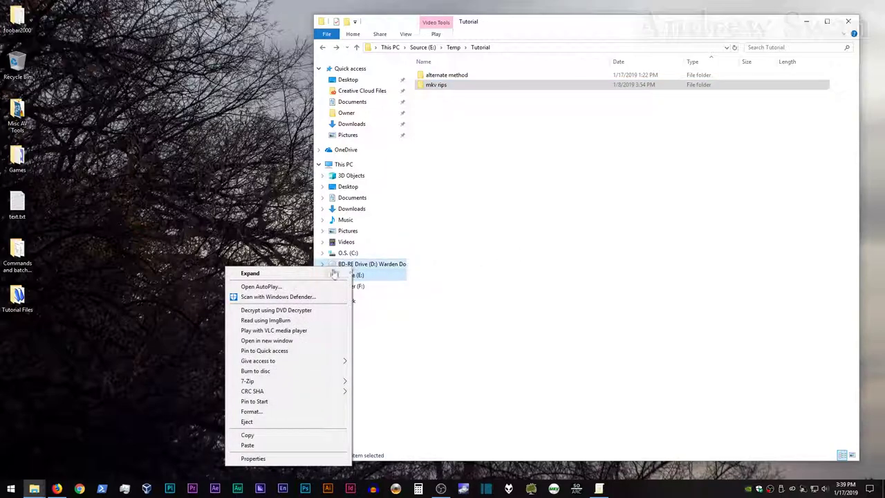
click(288, 340)
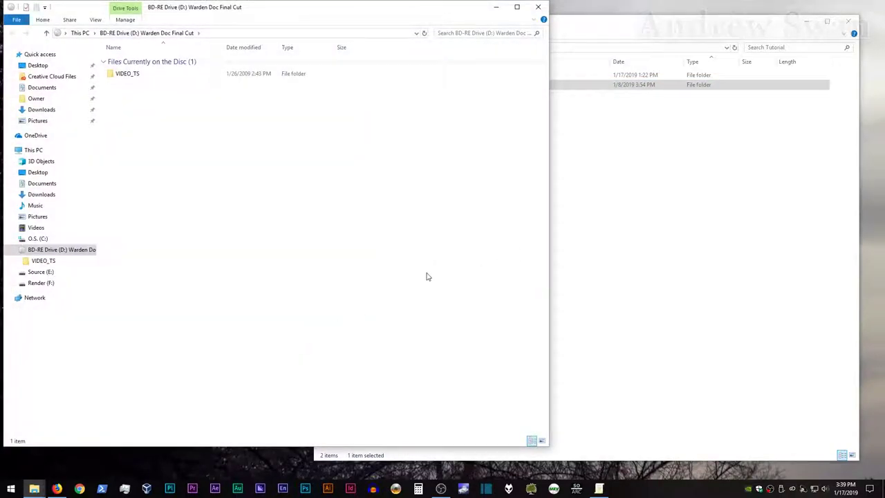
double_click(127, 73)
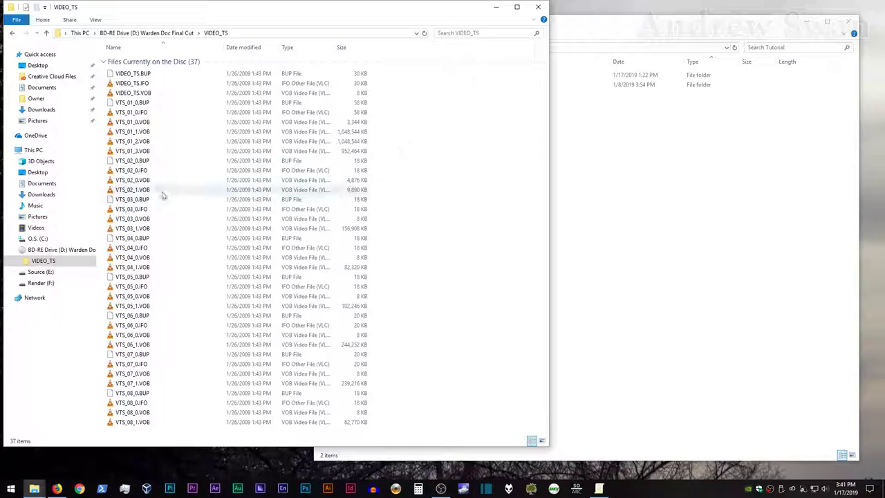
Play VTS_02_1.VOB and VTS_01_1.VOB in VLC to identify the main feature, closing the player after each.
click(125, 194)
double_click(126, 194)
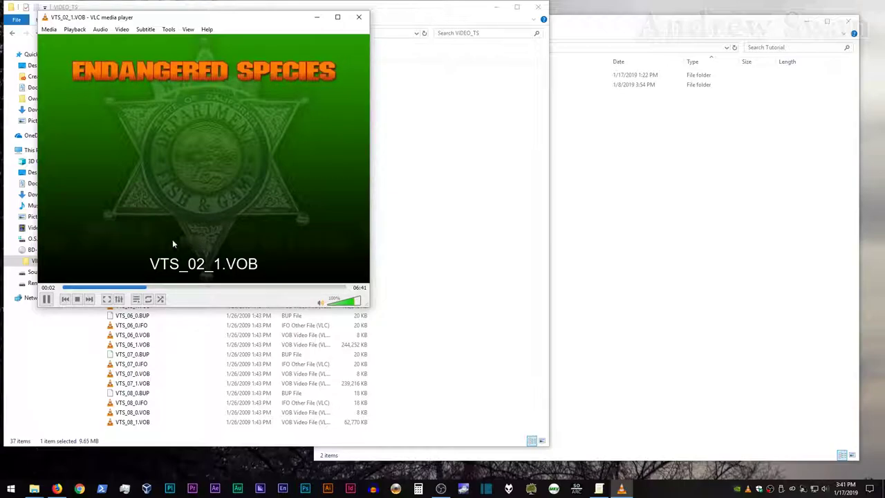
click(358, 18)
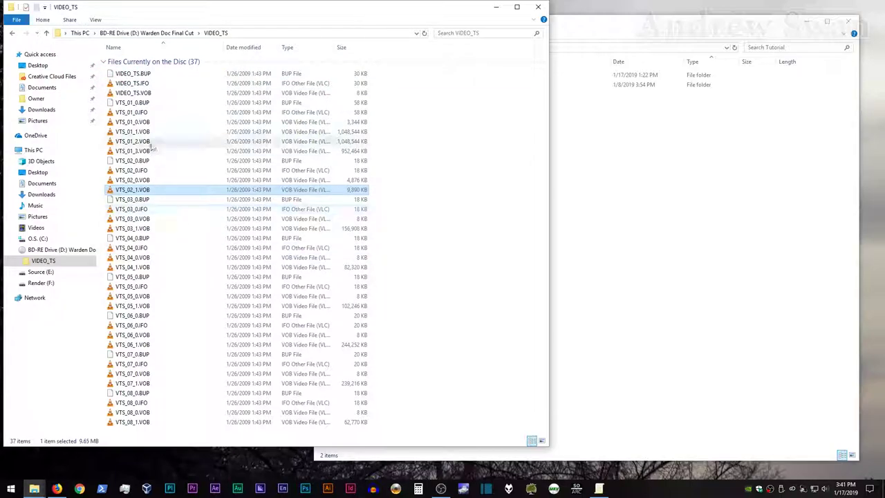
double_click(143, 133)
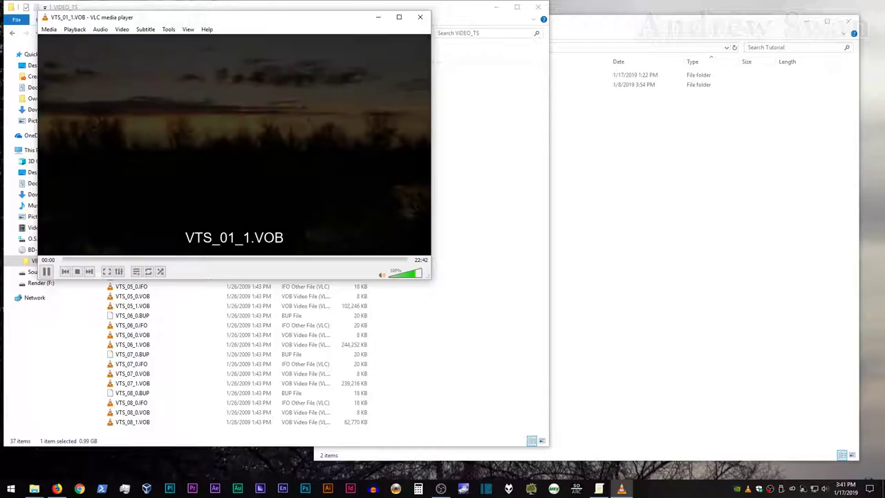
click(419, 17)
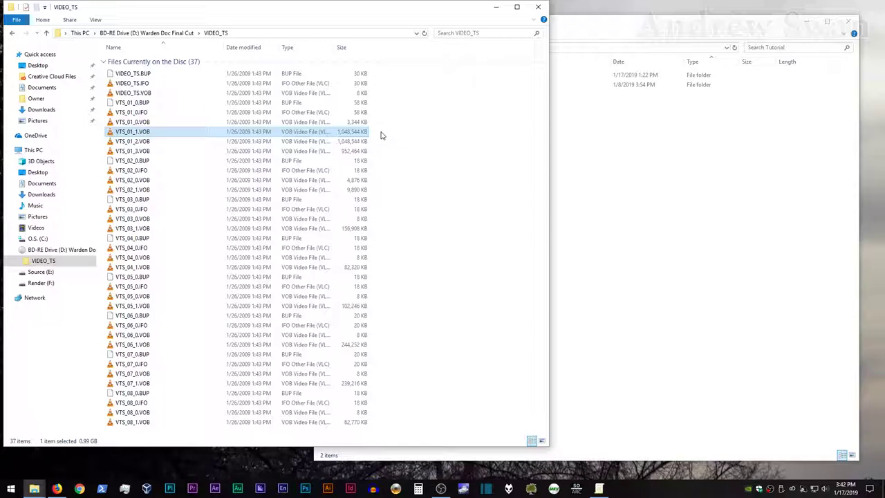
Select VTS_01_1.VOB through VTS_01_3.VOB in the disc's VIDEO_TS folder.
shift+click(141, 152)
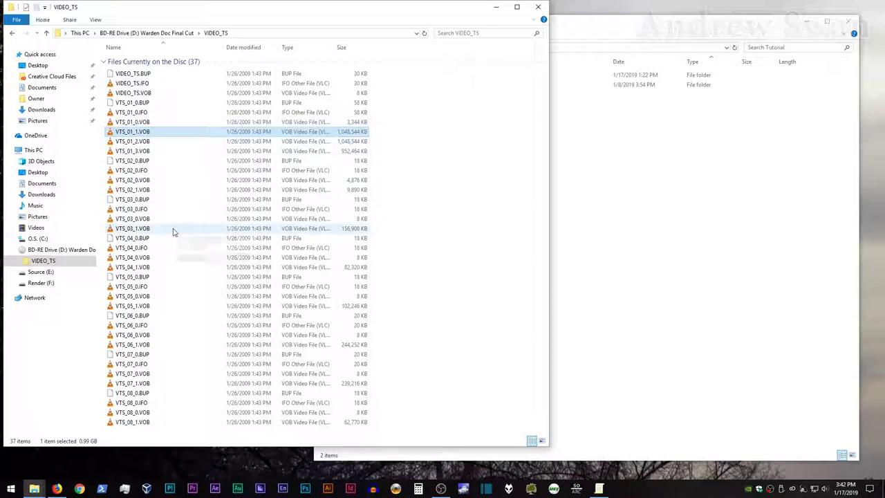
shift+click(145, 150)
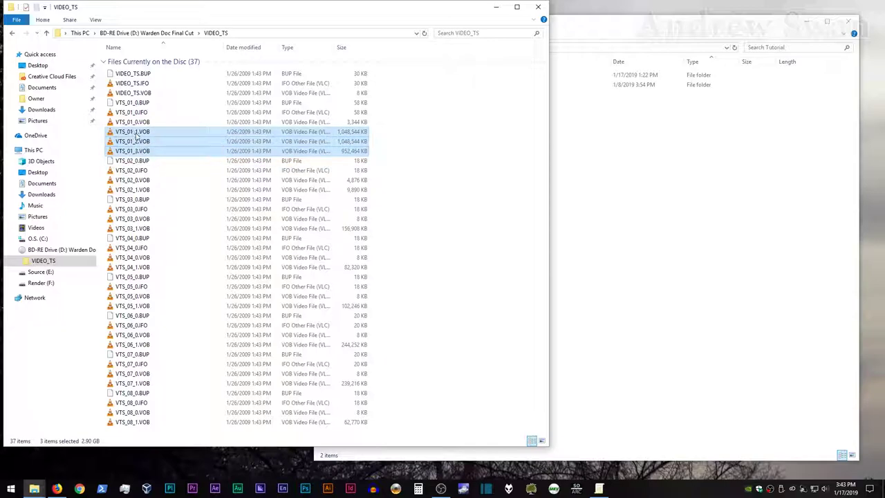
drag(138, 137, 194, 161)
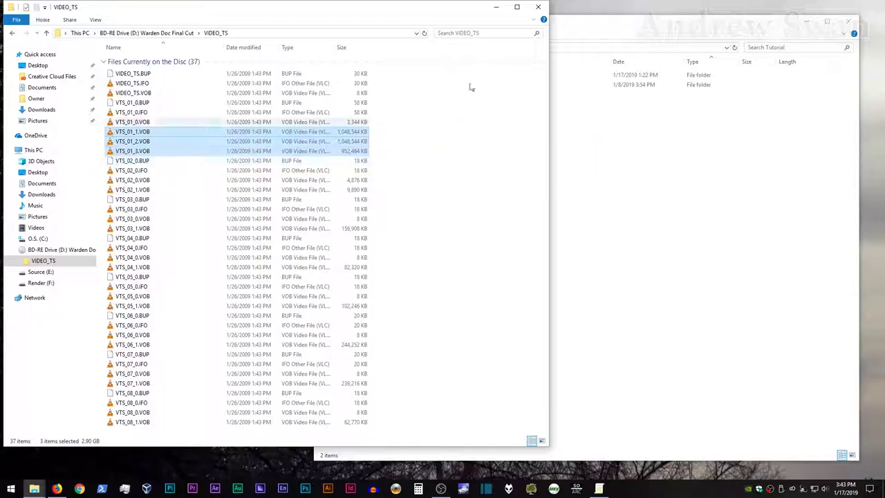
Open the 29.97p folder inside alternate method and close the disc's VIDEO_TS window.
click(655, 36)
double_click(457, 75)
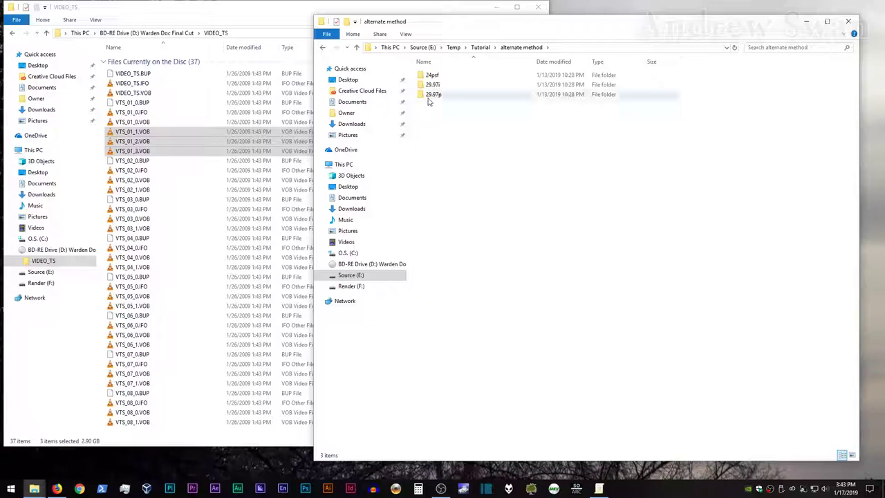
double_click(429, 96)
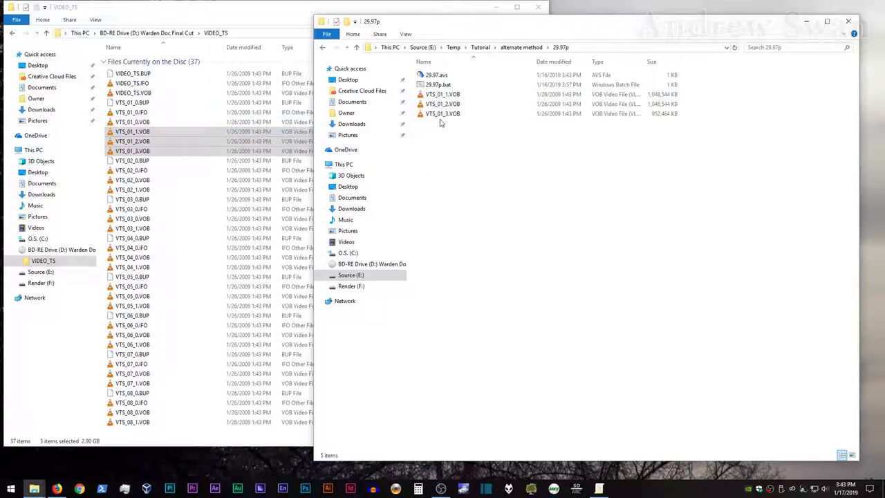
click(538, 7)
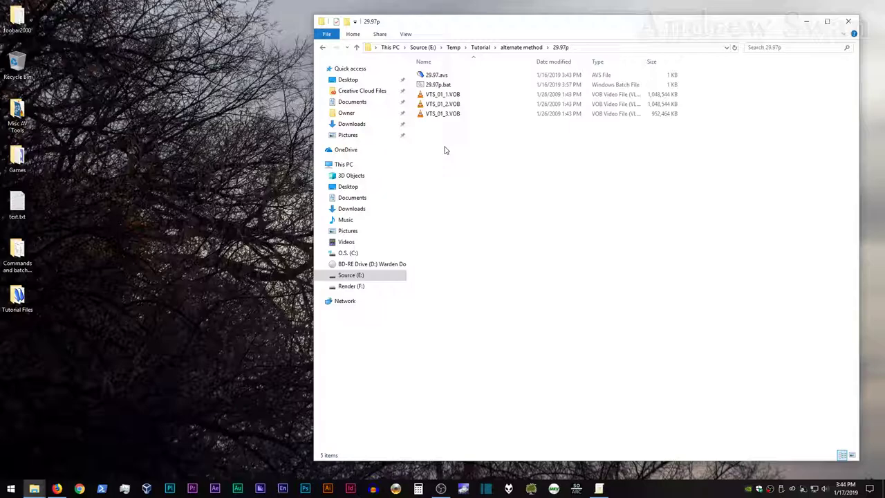
Launch DGIndex from the dgmpgdec158 folder in Misc AV Tools and minimize that folder's window.
click(23, 111)
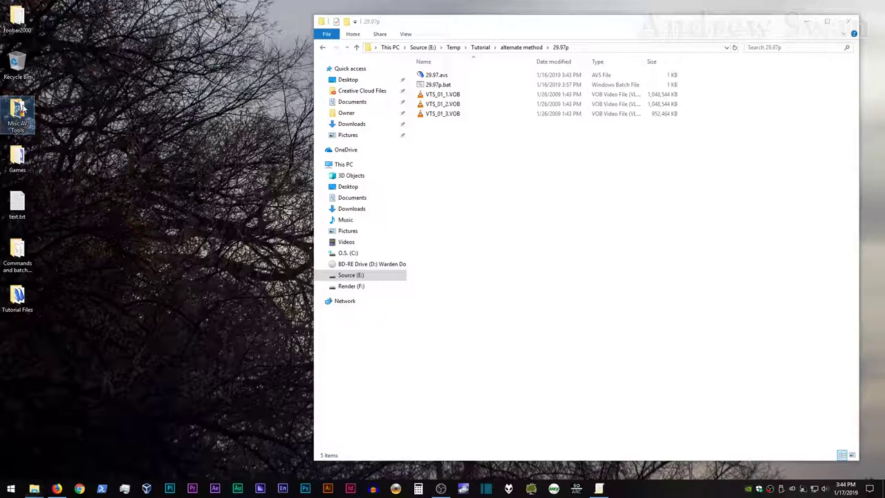
double_click(22, 110)
double_click(141, 176)
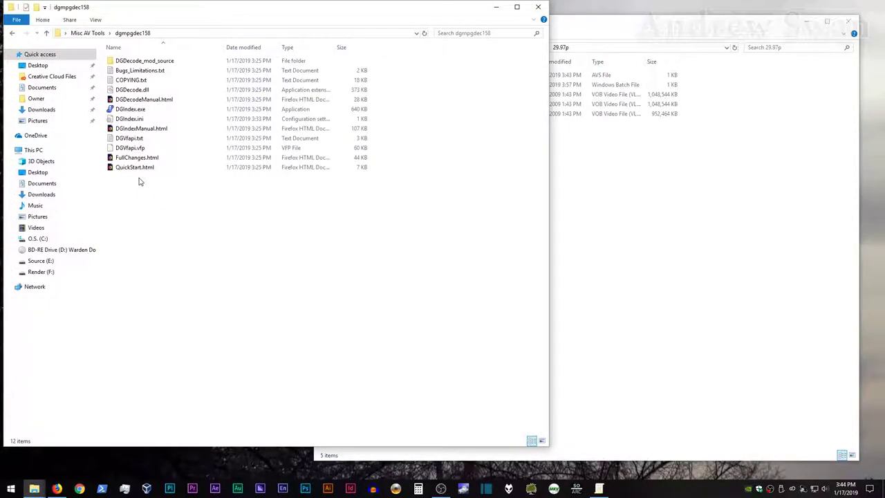
double_click(131, 109)
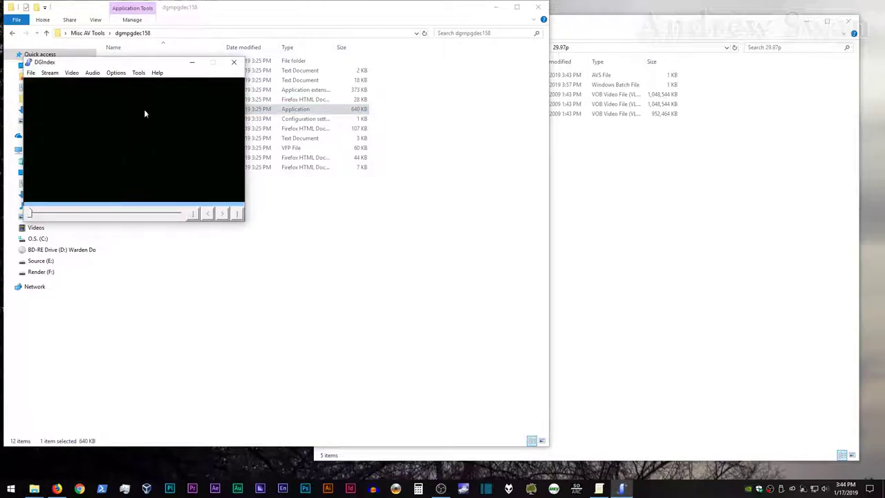
click(496, 7)
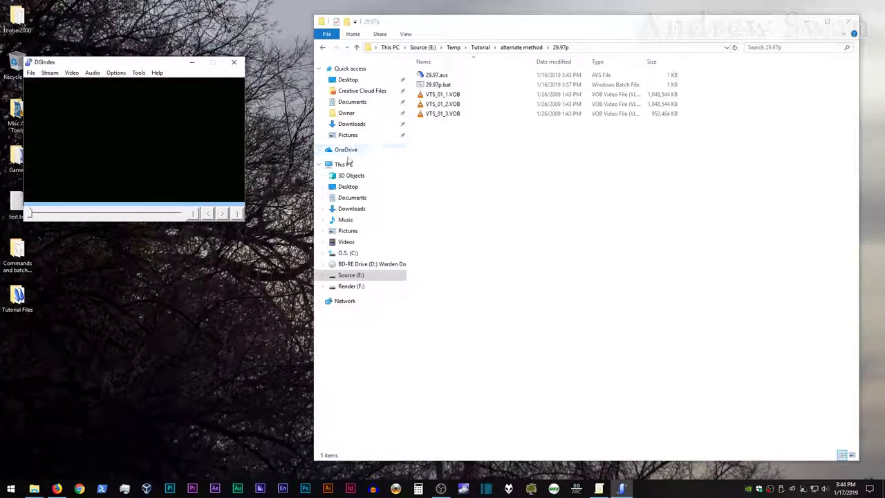
Load VTS_01_1.VOB, VTS_01_2.VOB and VTS_01_3.VOB from the alternate method's 29.97p folder into DGIndex.
click(31, 73)
click(36, 84)
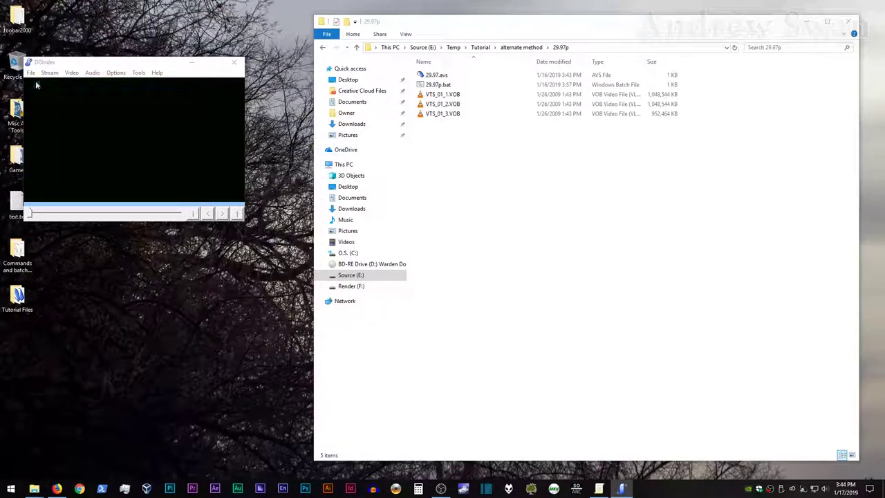
click(195, 112)
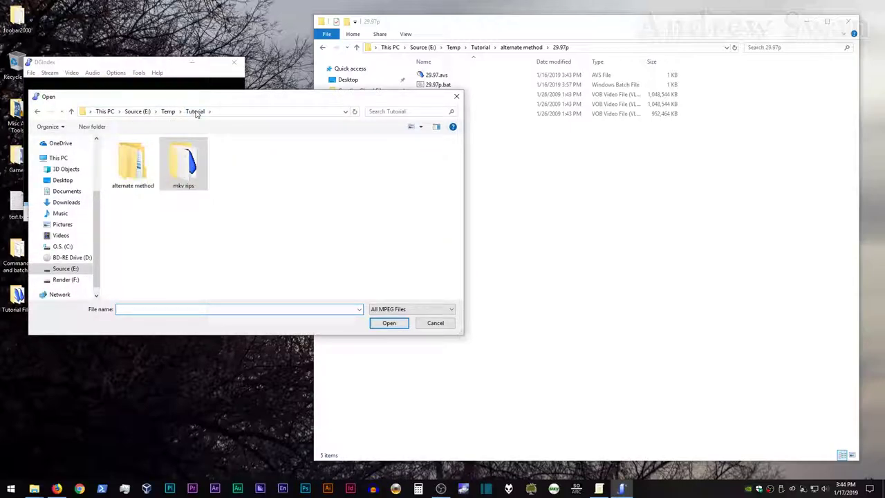
double_click(143, 162)
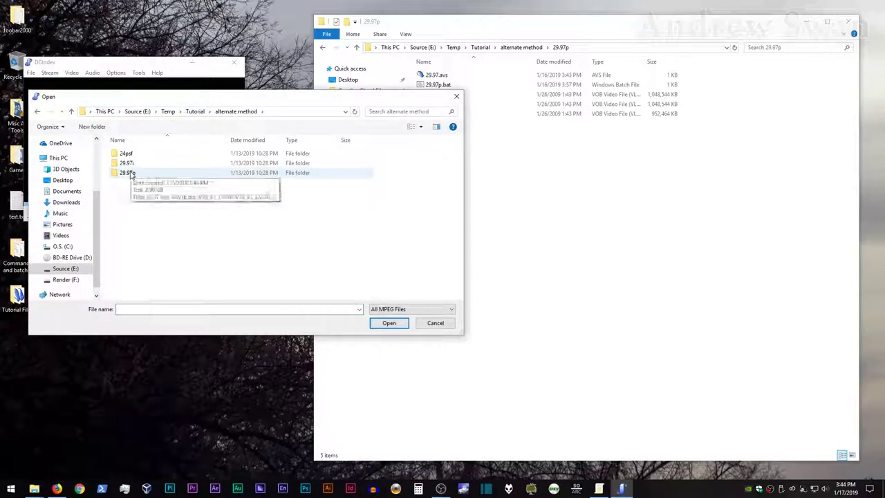
double_click(127, 172)
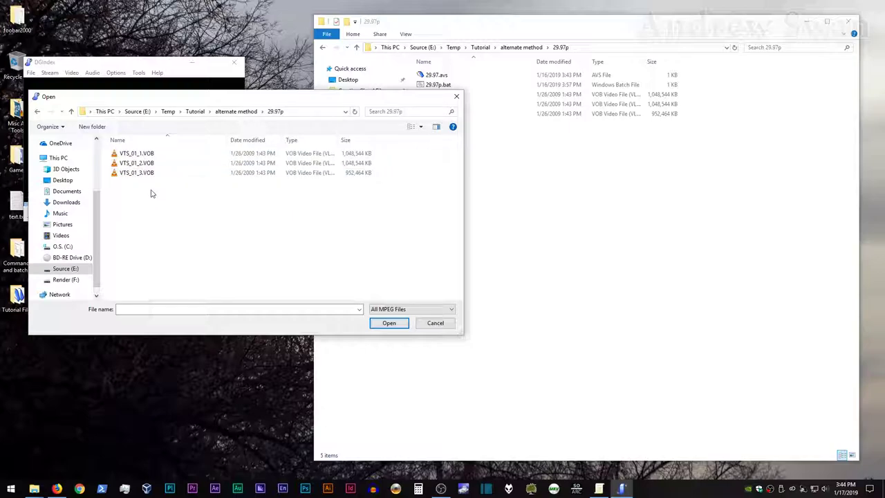
drag(149, 182, 146, 156)
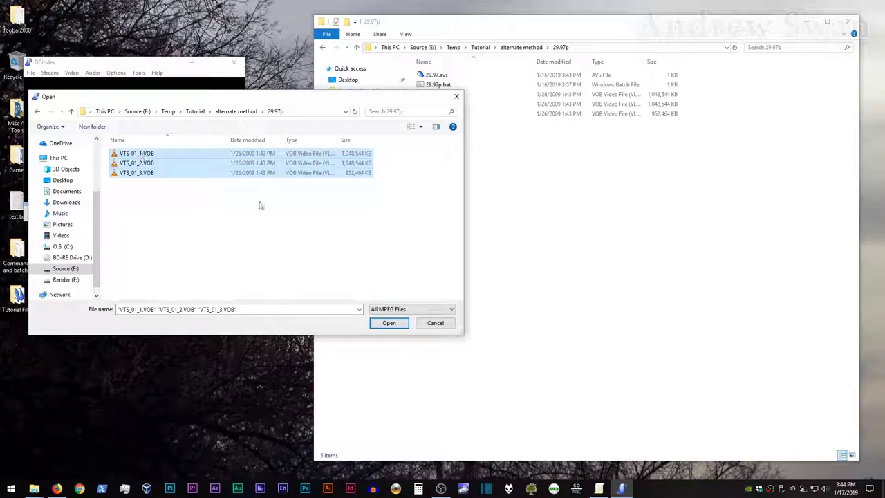
click(390, 323)
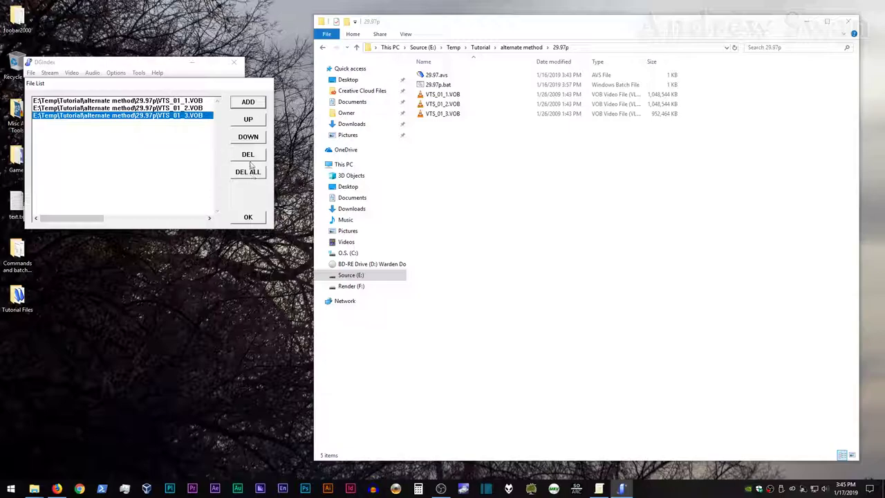
Move VTS_01_1.VOB down and back up in the file list, keeping the VOBs in numerical order, and accept the list.
click(204, 102)
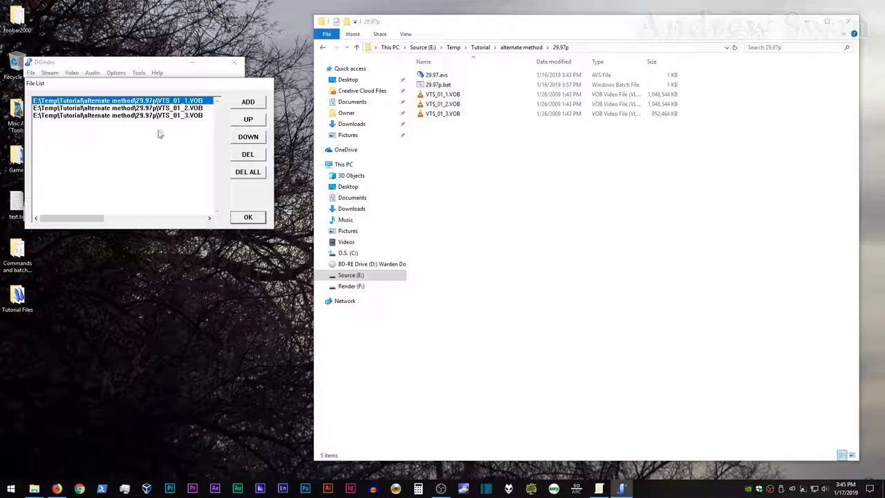
click(247, 139)
click(248, 122)
click(256, 219)
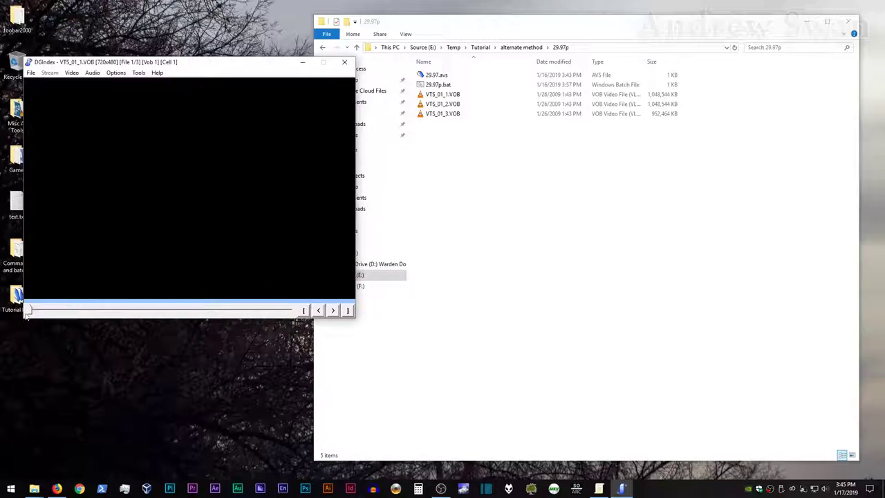
Check that the audio output method is Demux All Tracks and preview the video to read its stream information.
mouse_move(30, 312)
mouse_down()
mouse_move(305, 310)
mouse_move(30, 311)
mouse_up()
click(93, 73)
mouse_move(104, 86)
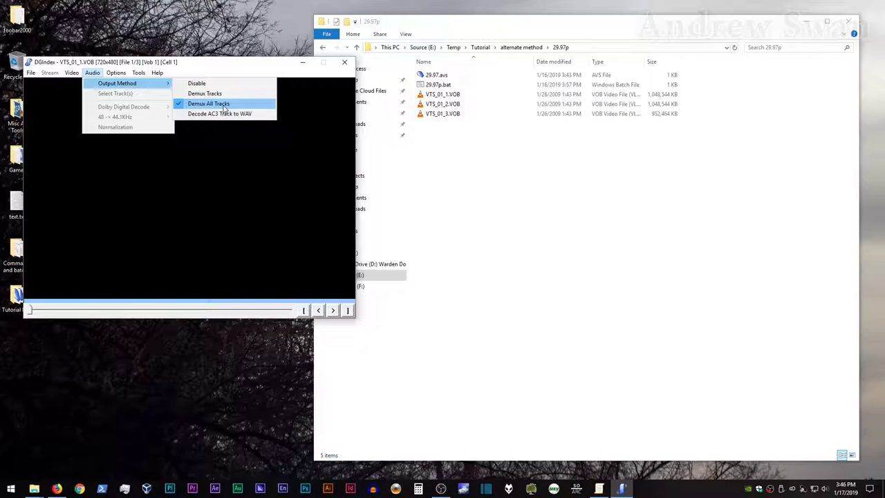
click(220, 74)
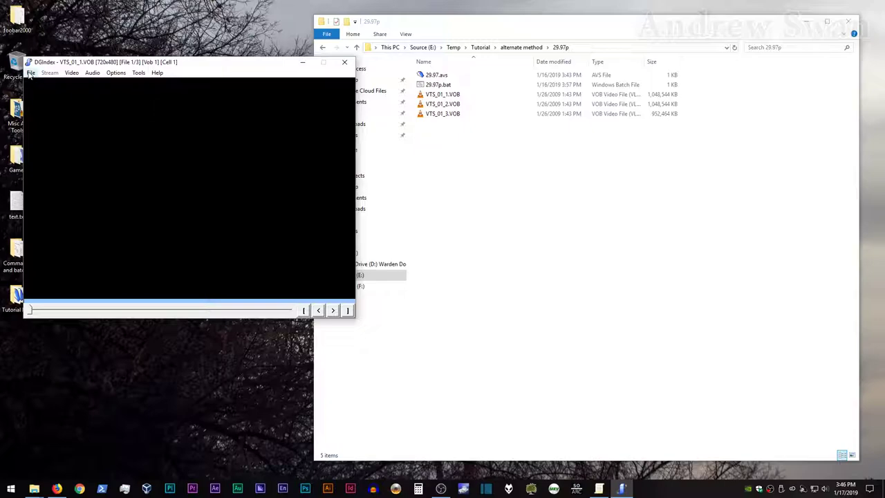
key(F5)
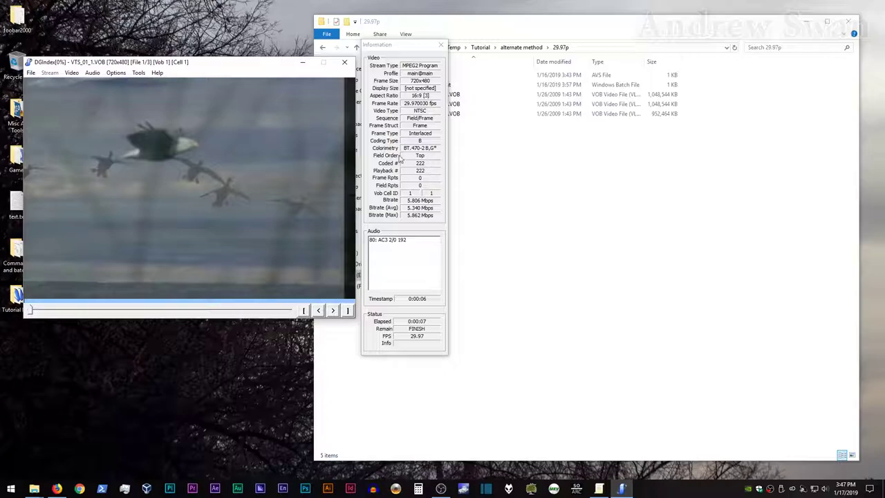
Save the DGIndex project as 29.97p in the 29.97p folder and close DGIndex once indexing finishes.
click(29, 73)
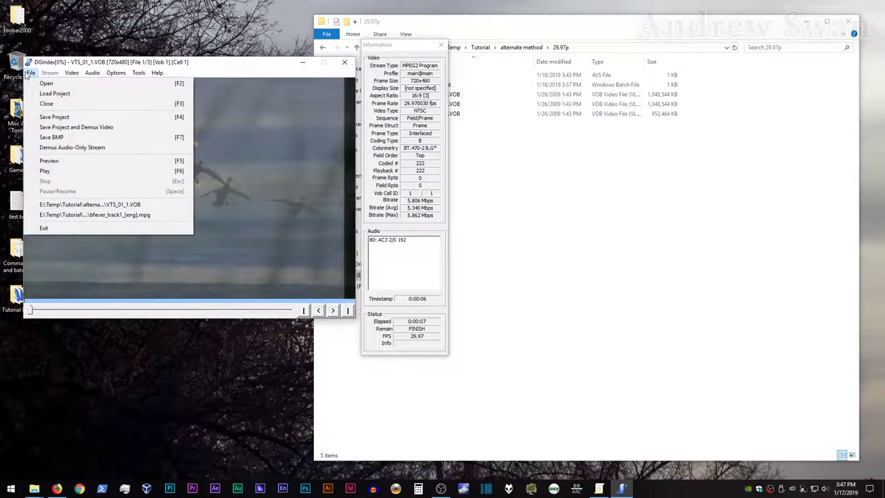
click(55, 118)
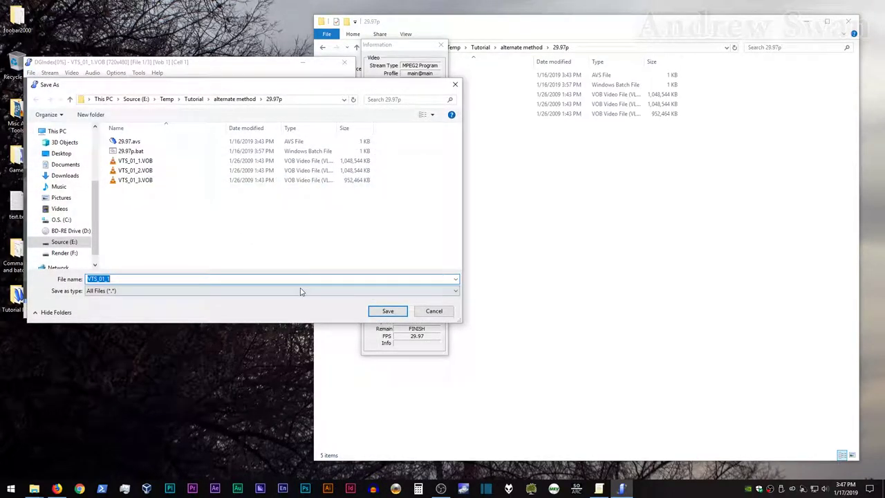
double_click(136, 279)
text(29.97p)
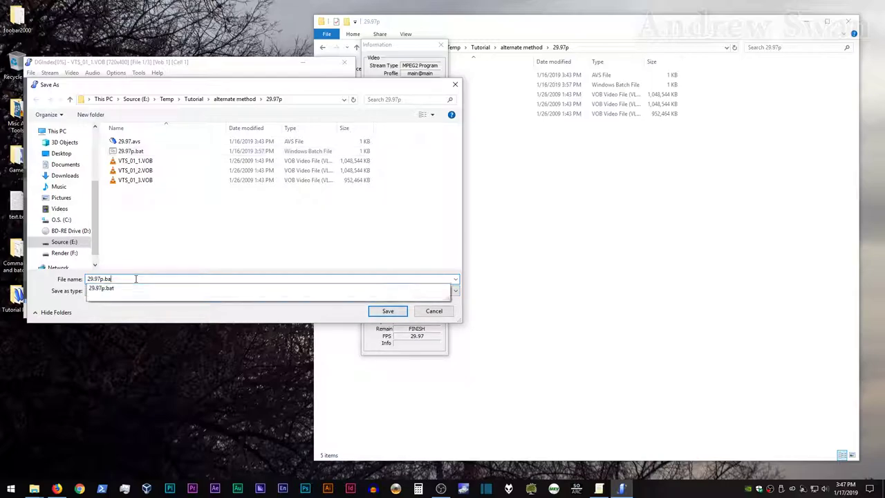
click(388, 311)
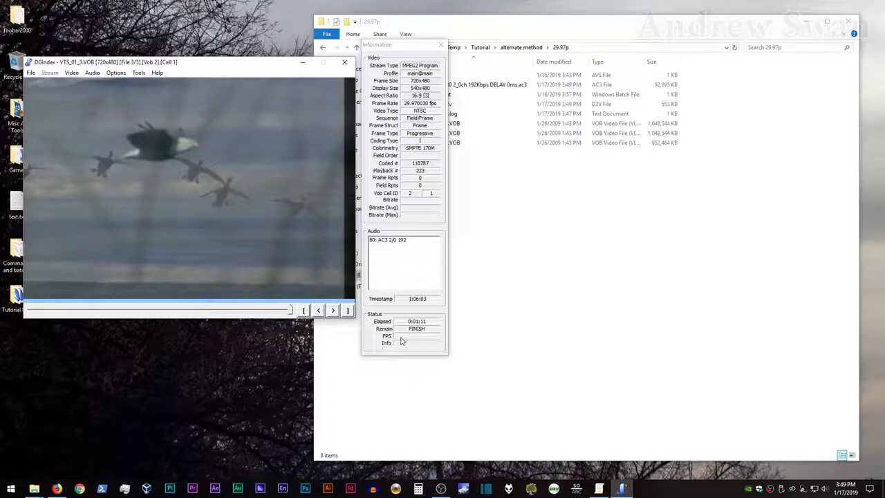
click(344, 62)
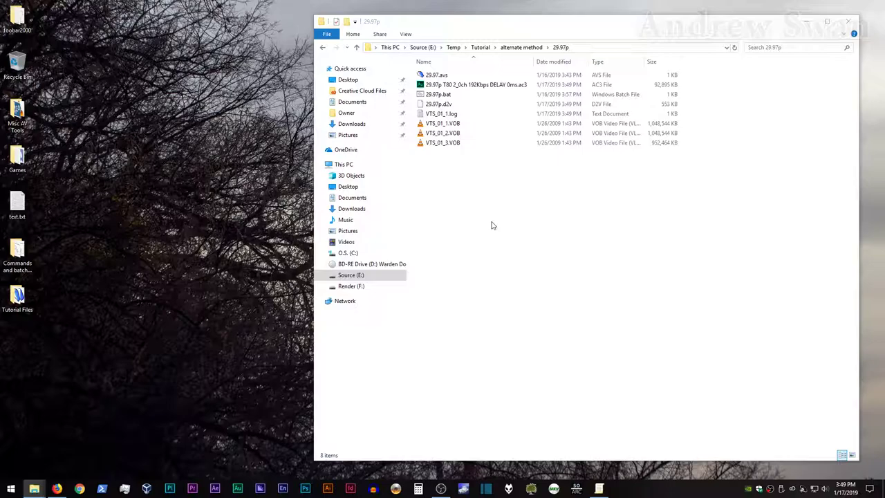
Open 29.97.avs in AvsPmod and arrange its window so the folder's file names stay visible.
double_click(441, 75)
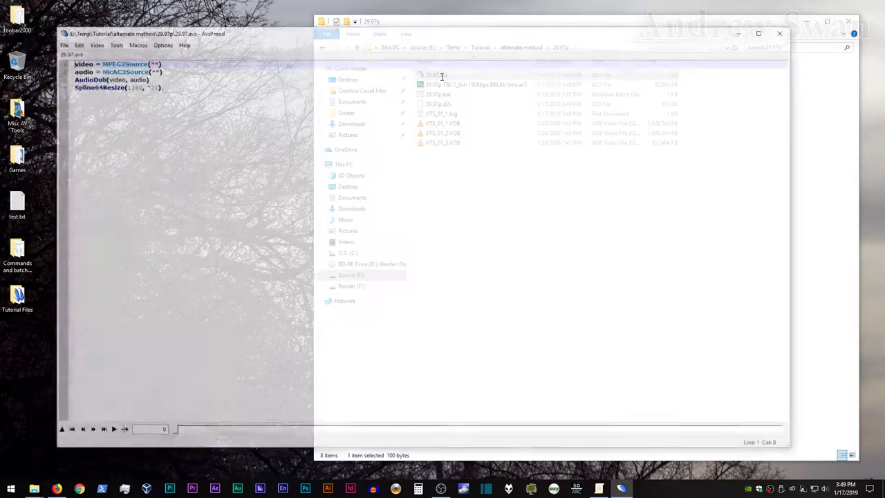
drag(211, 35, 255, 154)
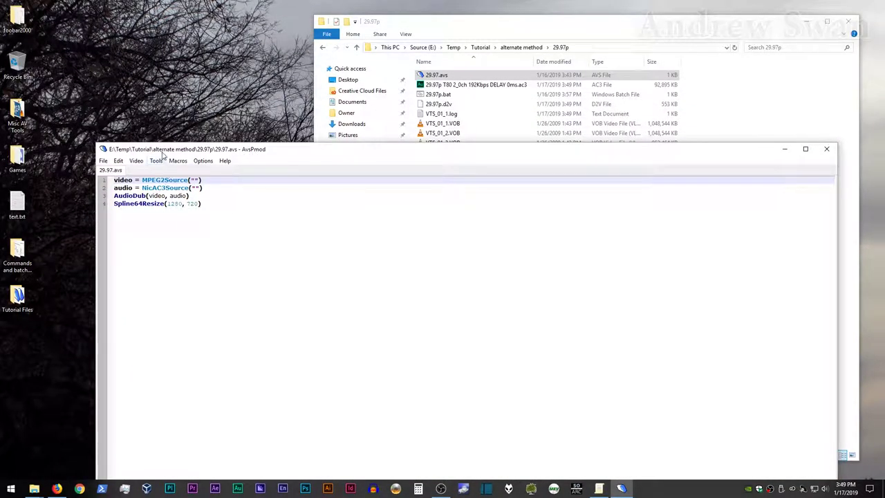
drag(163, 156, 133, 45)
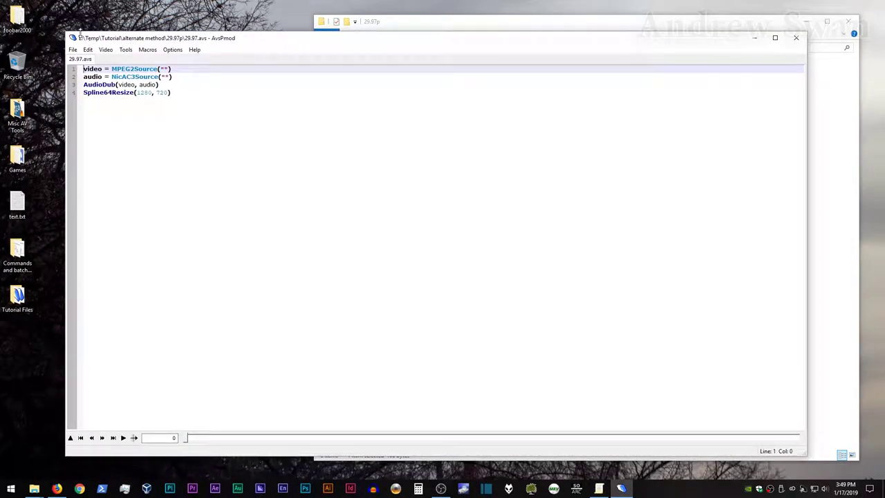
drag(70, 33, 135, 119)
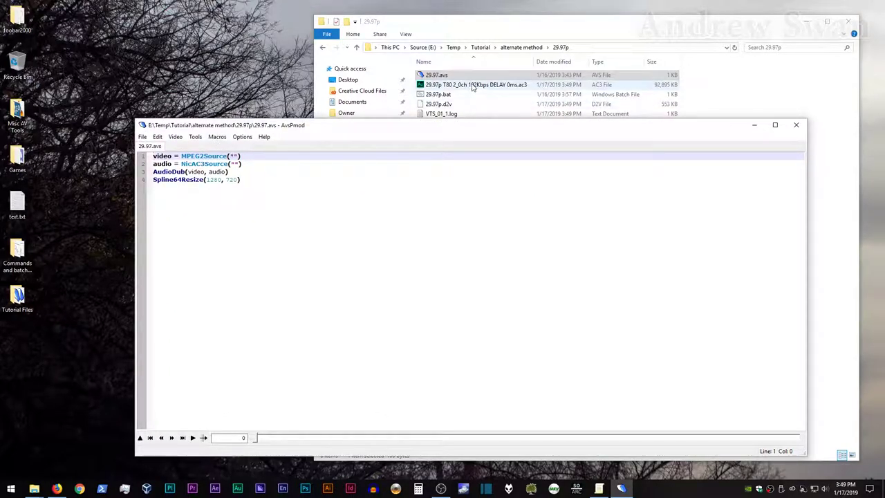
Copy the name 29.97p.d2v from the file's properties and insert it between the MPEG2Source quotes in the script.
right_click(451, 104)
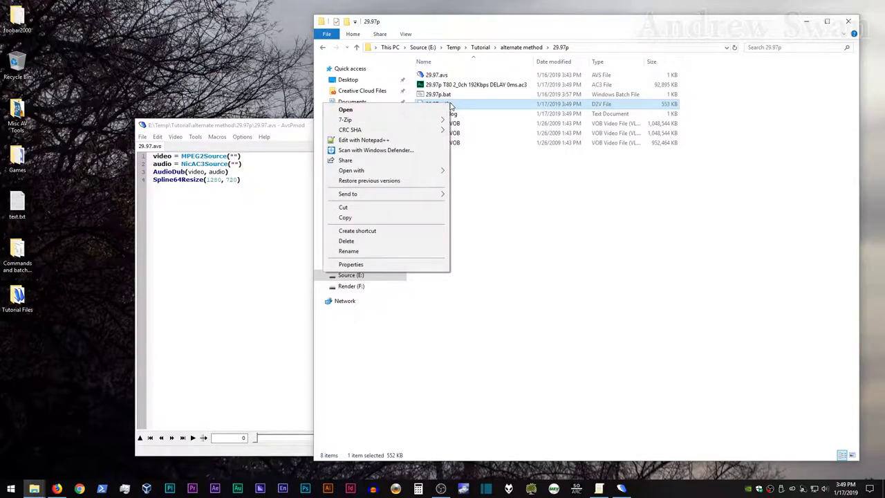
double_click(385, 267)
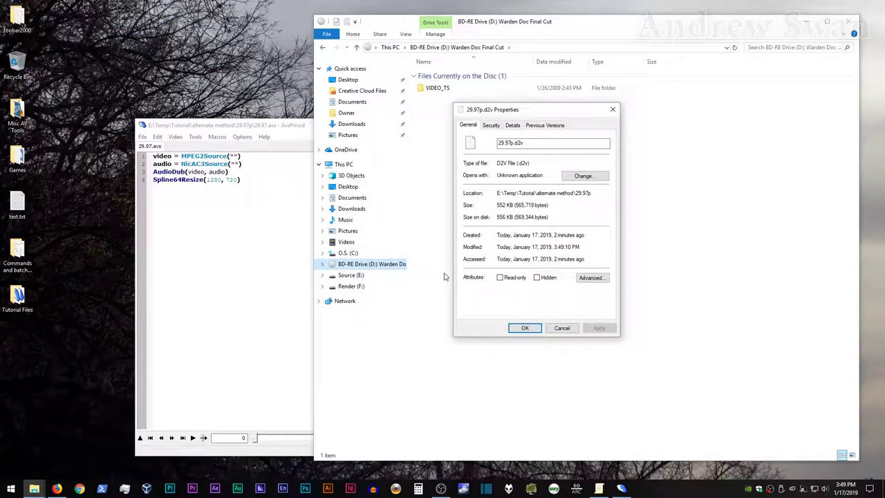
drag(555, 143, 473, 138)
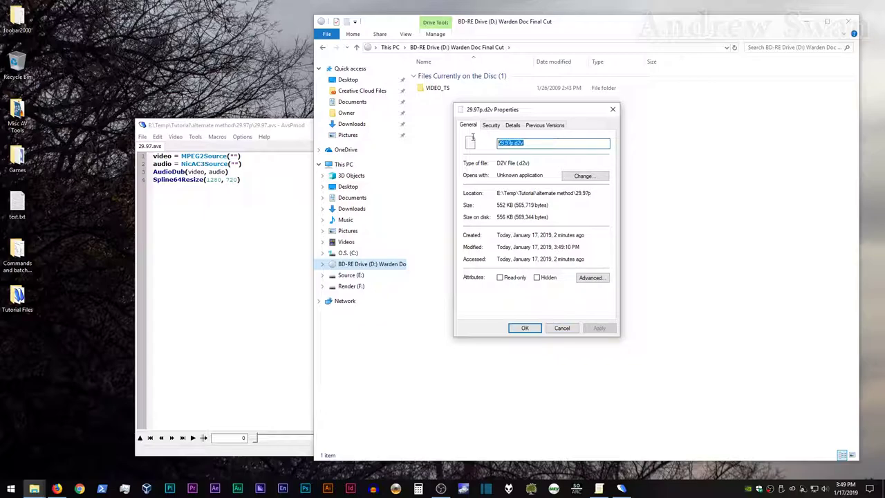
right_click(512, 145)
click(459, 173)
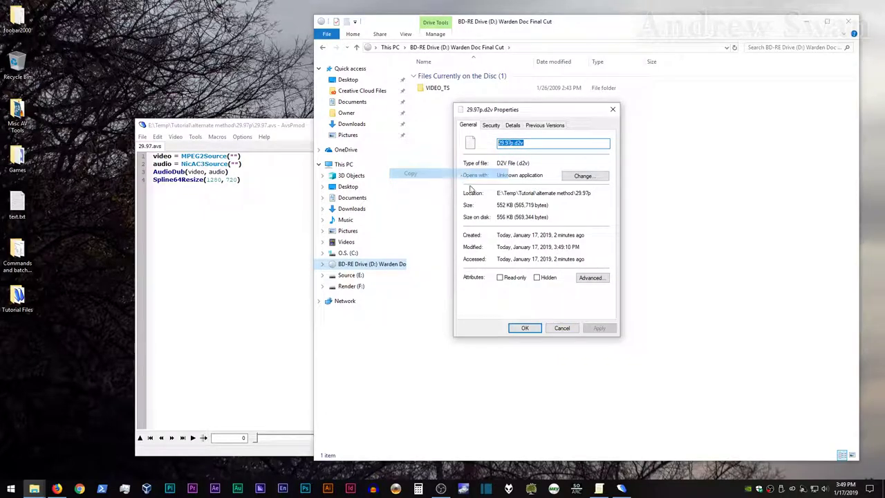
click(562, 328)
key(alt+Left)
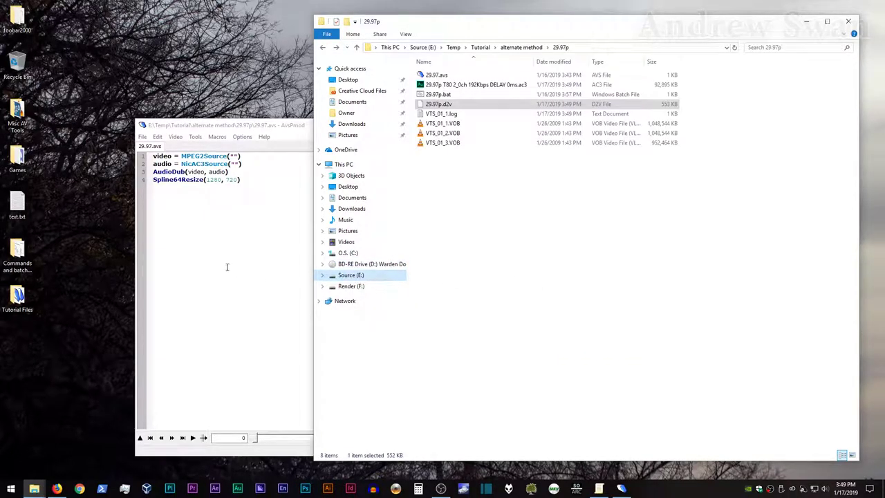
click(233, 156)
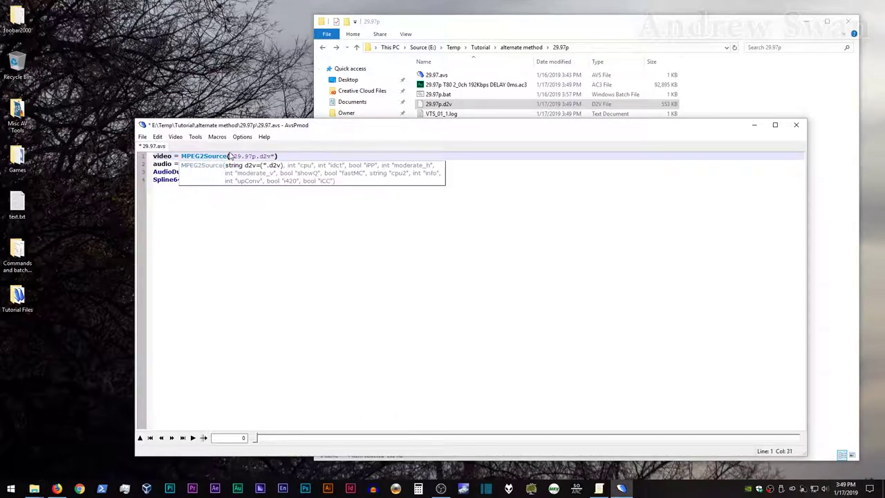
key(ctrl+v)
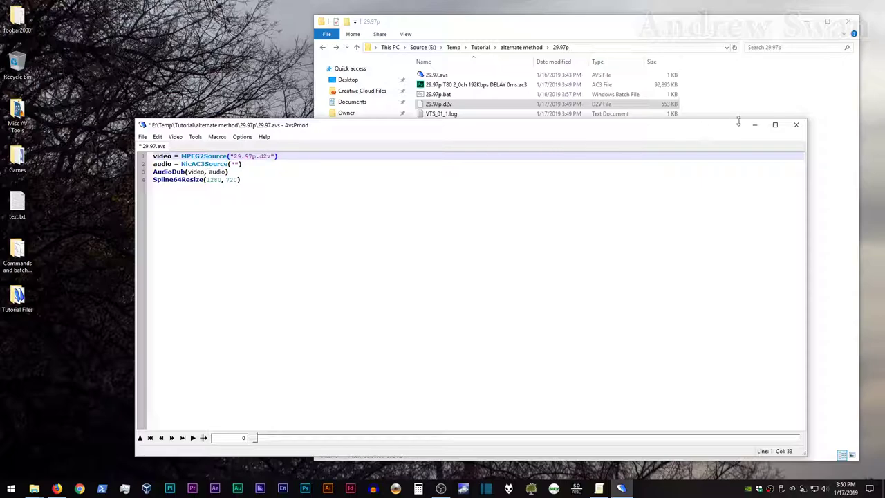
Copy the full name of the demuxed AC3 audio file from its properties.
click(500, 86)
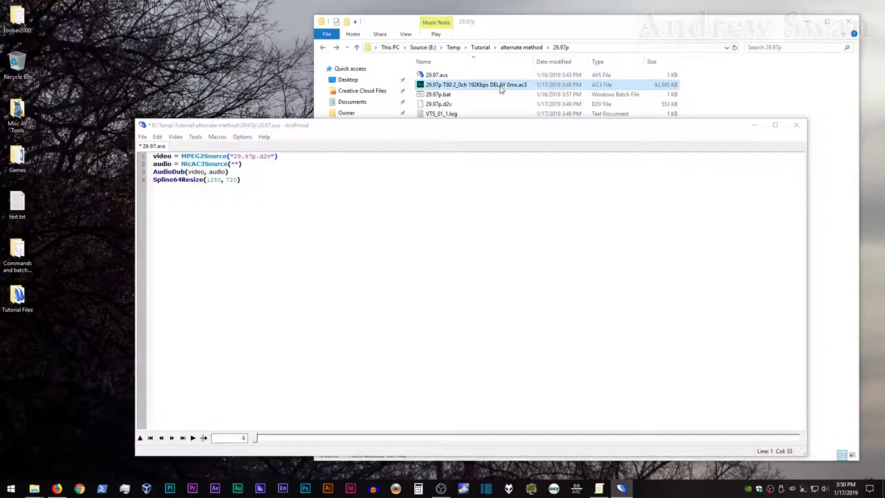
right_click(499, 86)
click(401, 258)
click(648, 126)
drag(648, 126, 548, 126)
right_click(560, 126)
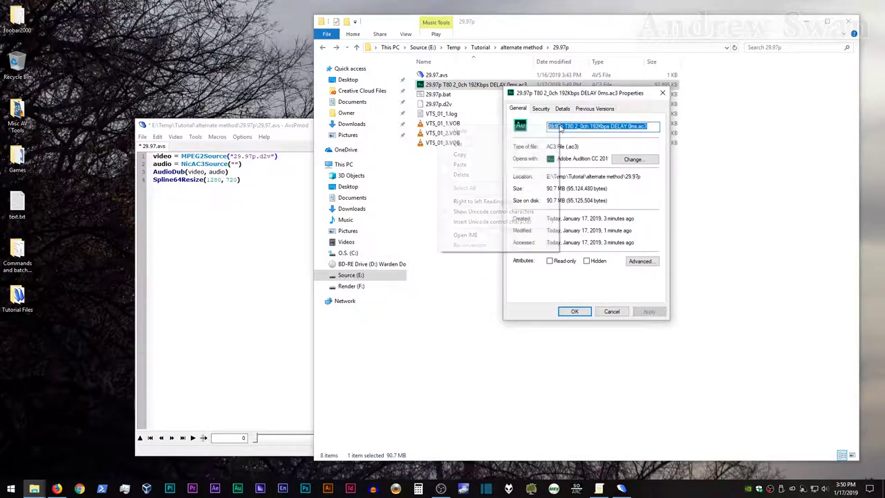
click(460, 154)
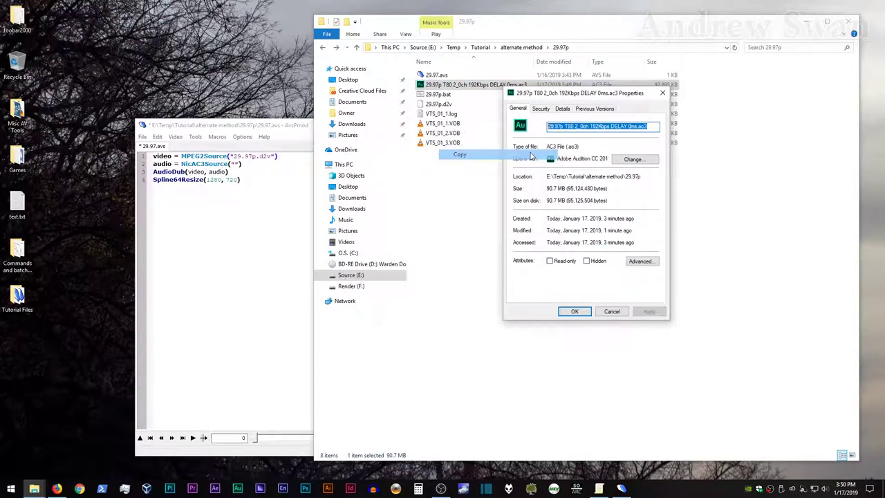
click(612, 311)
Insert "29.97p T80 2_0ch 192Kbps DELAY 0ms.ac3" as the NicAC3Source file in the script.
click(235, 164)
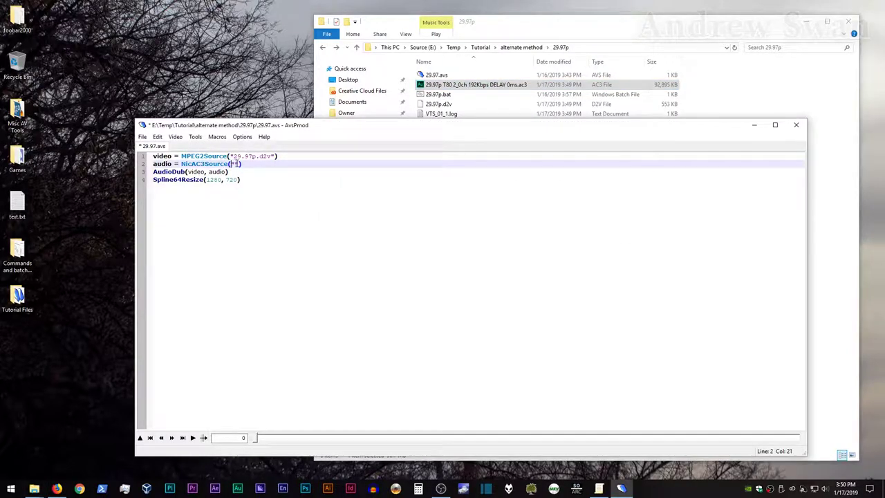
key(Left)
right_click(235, 164)
click(262, 213)
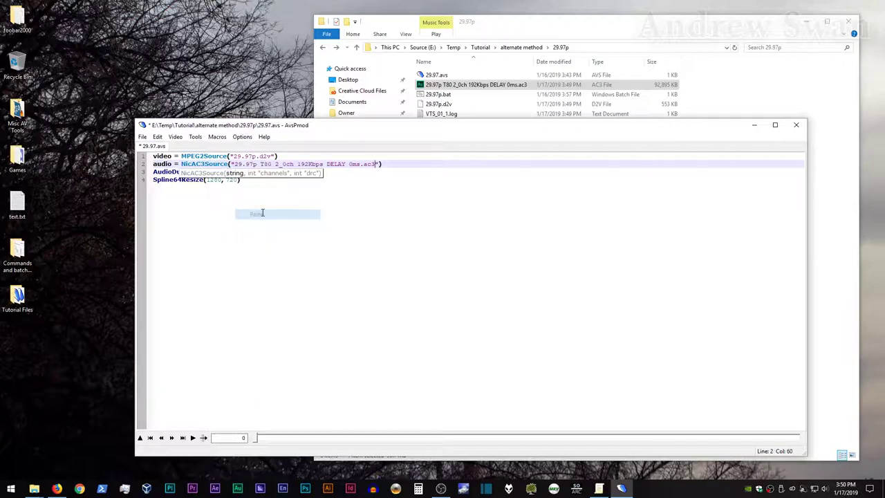
click(417, 185)
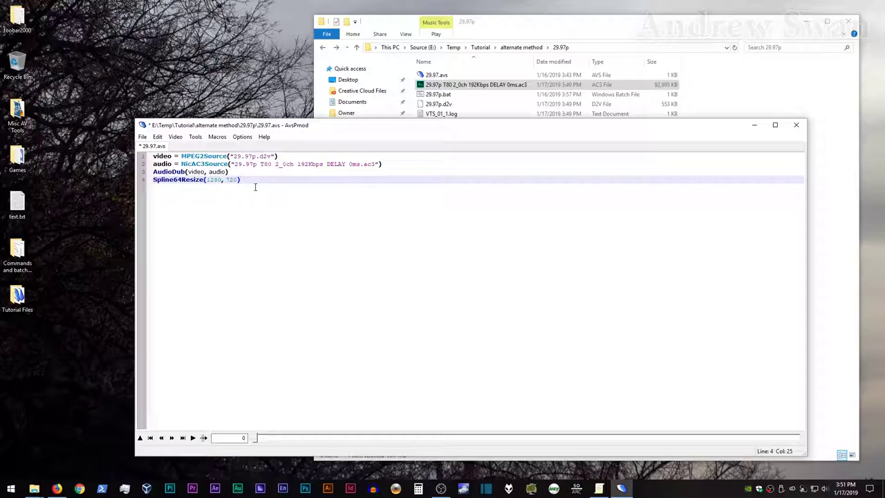
Preview and play the script's video, and close AvsPmod with the changes to 29.97.avs saved.
key(F5)
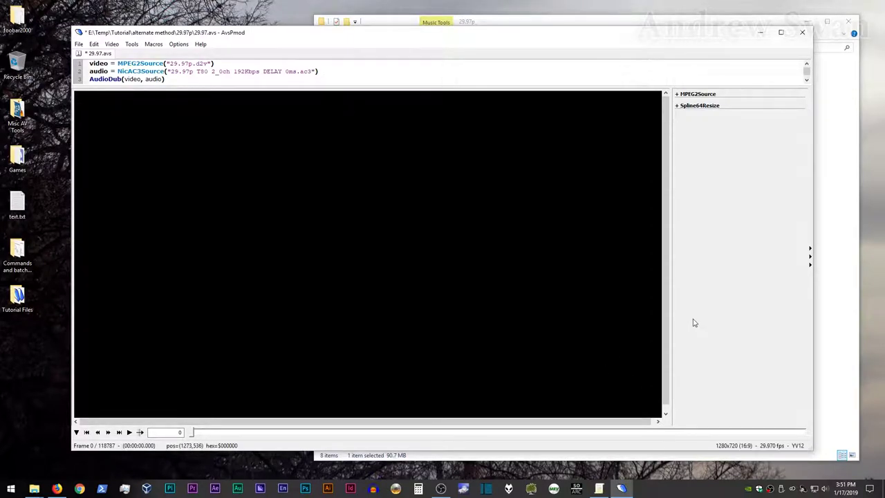
key(ctrl+r)
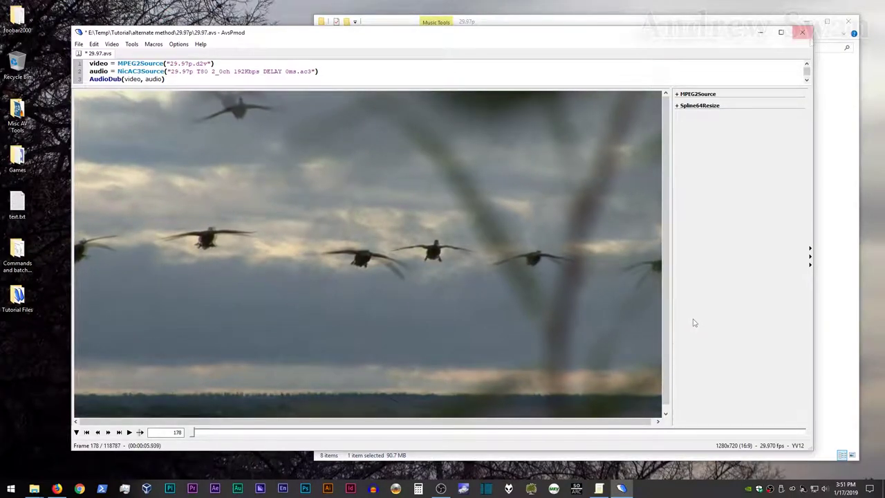
click(802, 32)
click(415, 275)
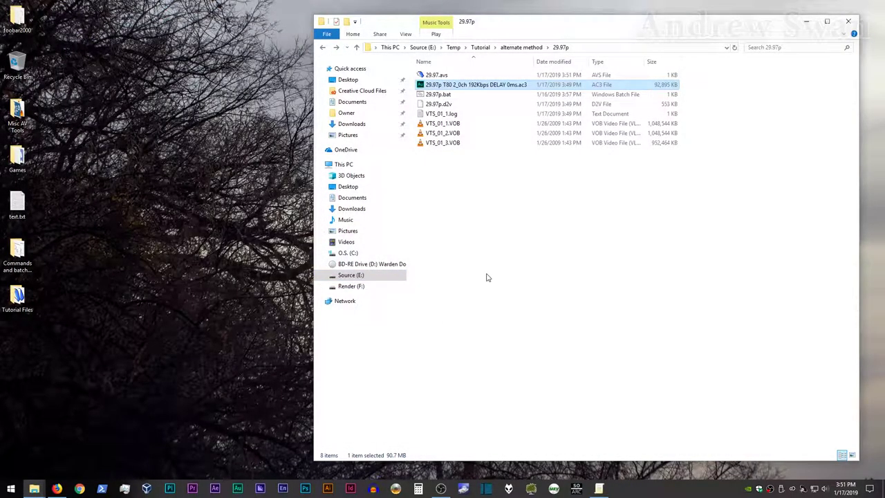
Open 29.97p.bat for editing in Notepad and move its window clear of the folder's file list.
right_click(446, 99)
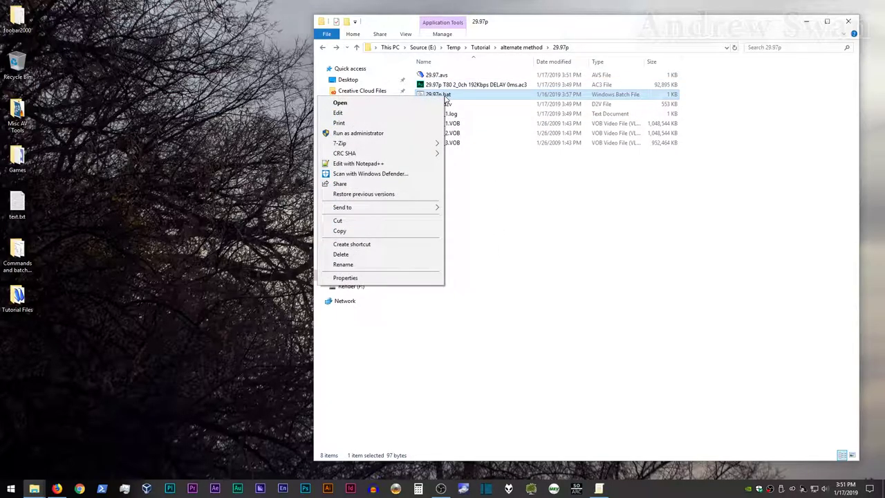
click(379, 116)
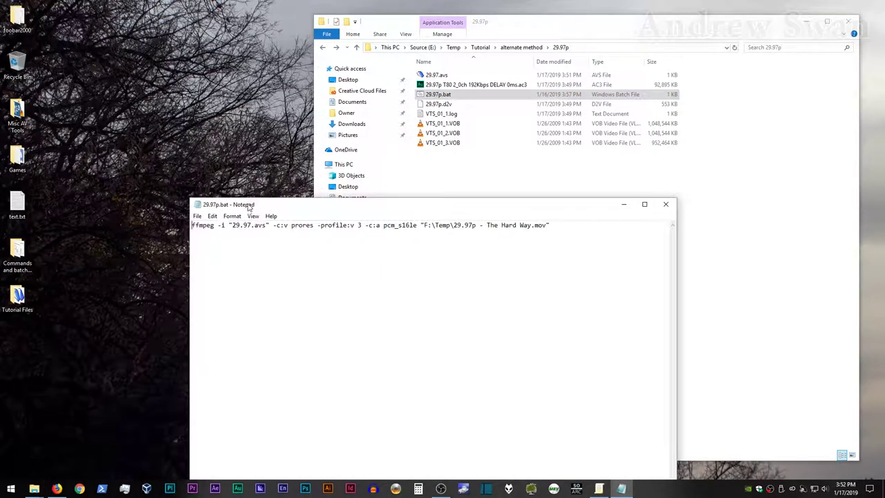
drag(250, 205, 234, 149)
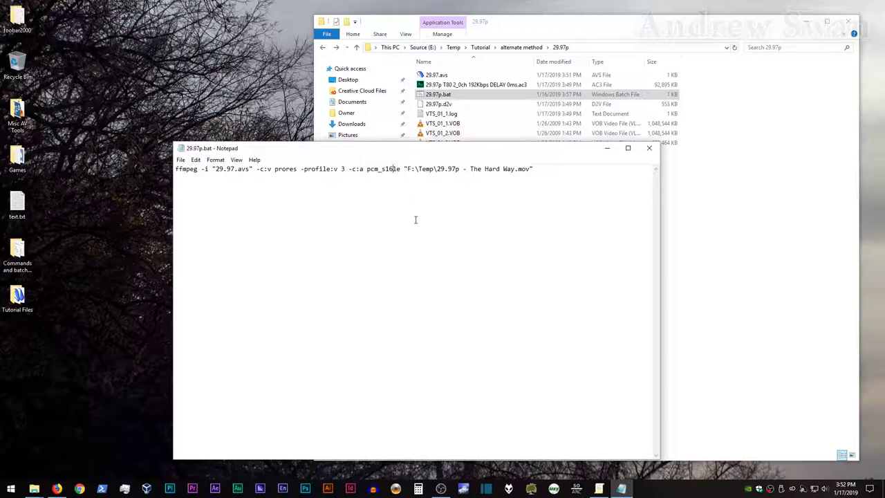
Try pcm_s24le as the audio codec in the ffmpeg command and restore it to pcm_s16le.
key(BackSpace)
key(BackSpace)
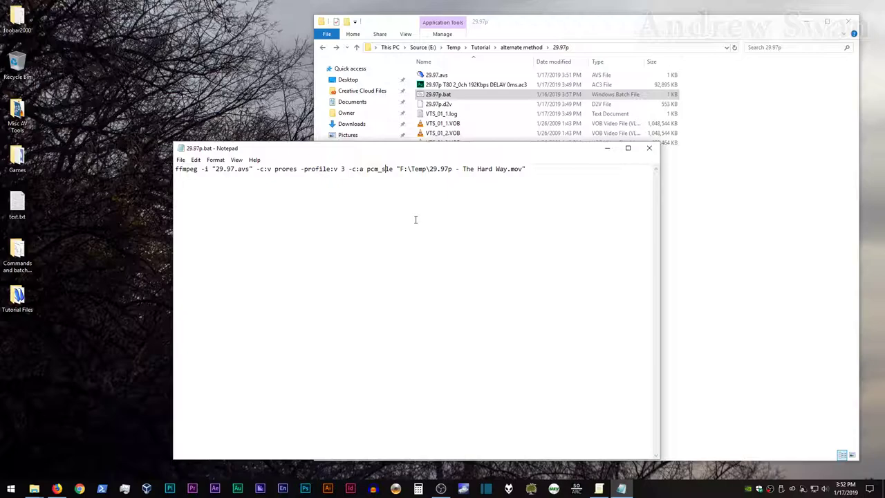
text(24)
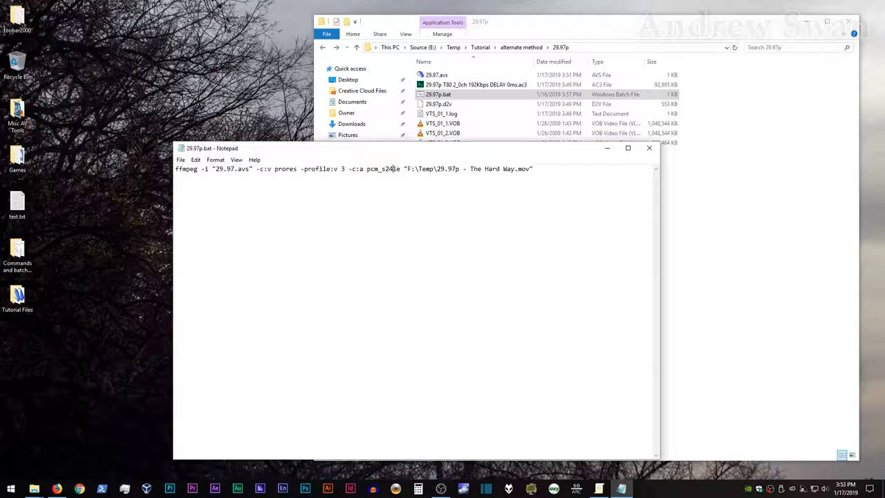
key(BackSpace)
key(BackSpace)
text(16)
Examine the output path of the MOV file at the end of the ffmpeg command.
click(534, 168)
click(488, 169)
key(shift+Right)
key(shift+Right)
key(shift+Right)
key(shift+Right)
key(shift+Right)
key(shift+Right)
key(shift+Right)
key(shift+Right)
click(542, 170)
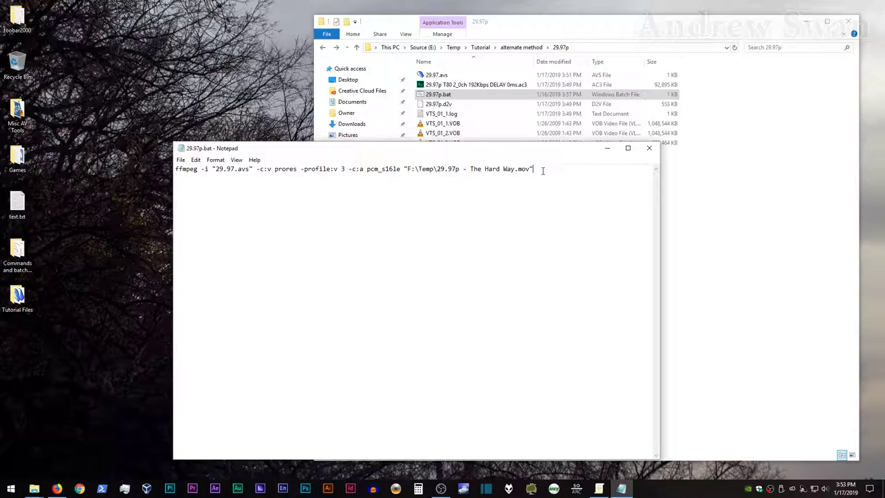
Save and close 29.97p.bat, and run it while declining to overwrite the existing output MOV file.
click(649, 148)
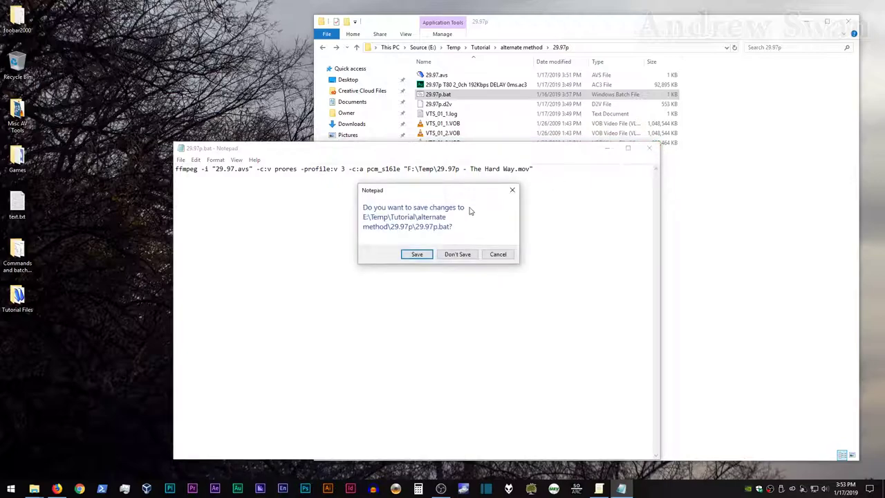
click(417, 255)
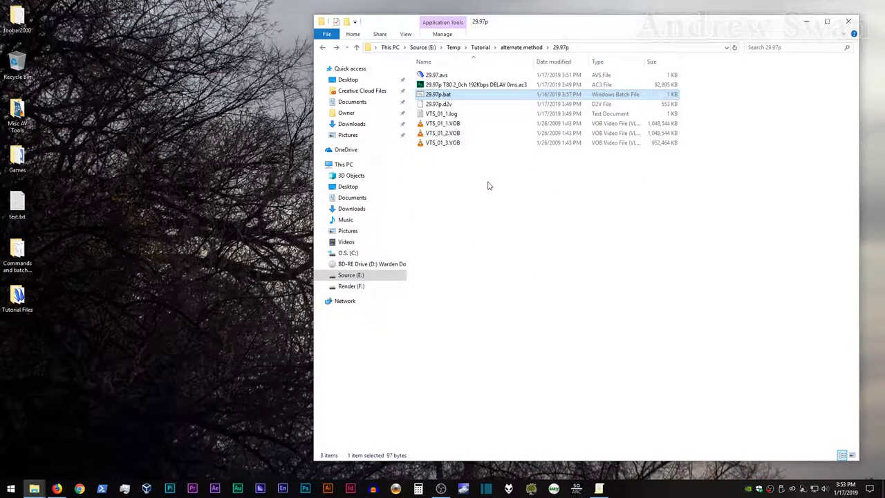
double_click(441, 95)
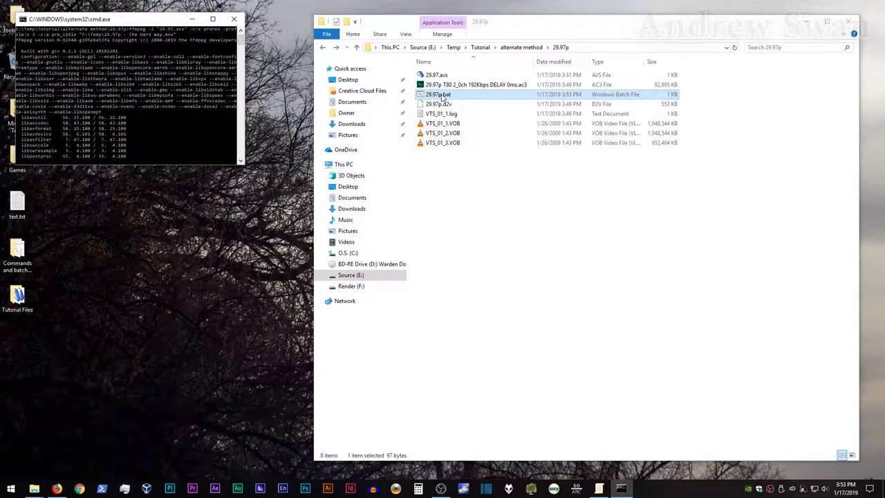
click(68, 101)
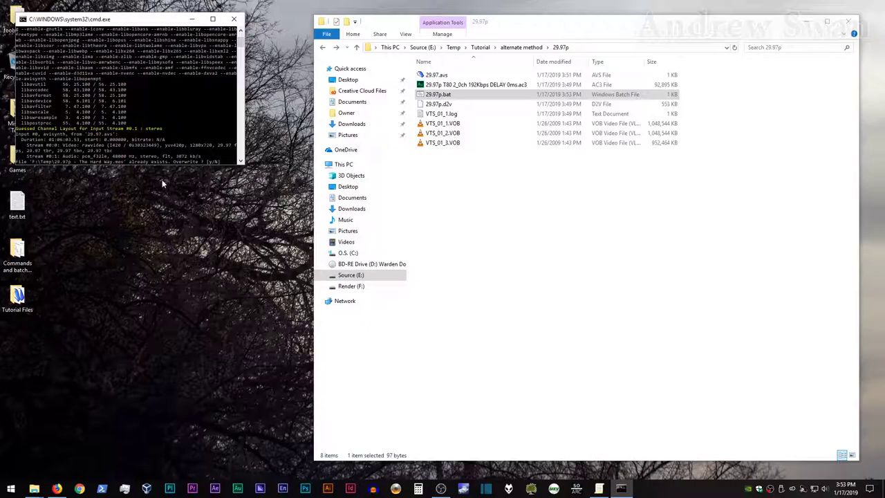
text(n)
key(Return)
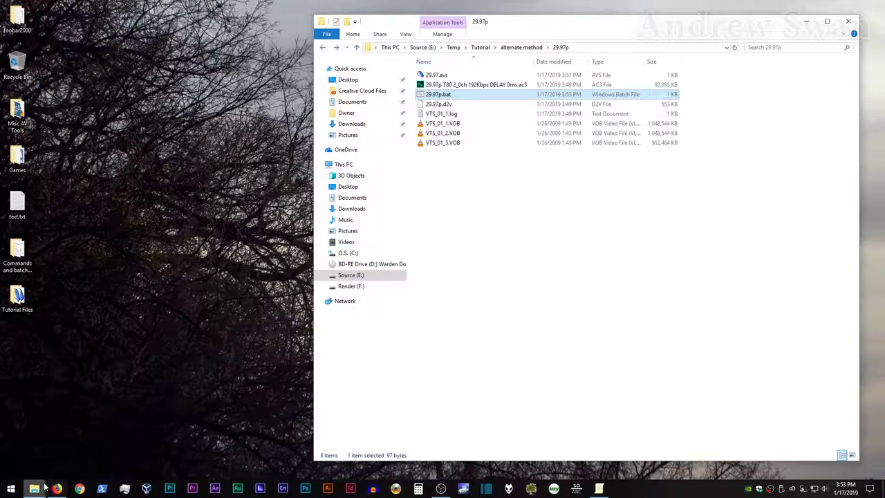
Play 29.97p - The Hard Way.mov and 29.97p - MakeMKV.mov from F:\Temp to compare them, and put the Temp folder away.
mouse_move(44, 488)
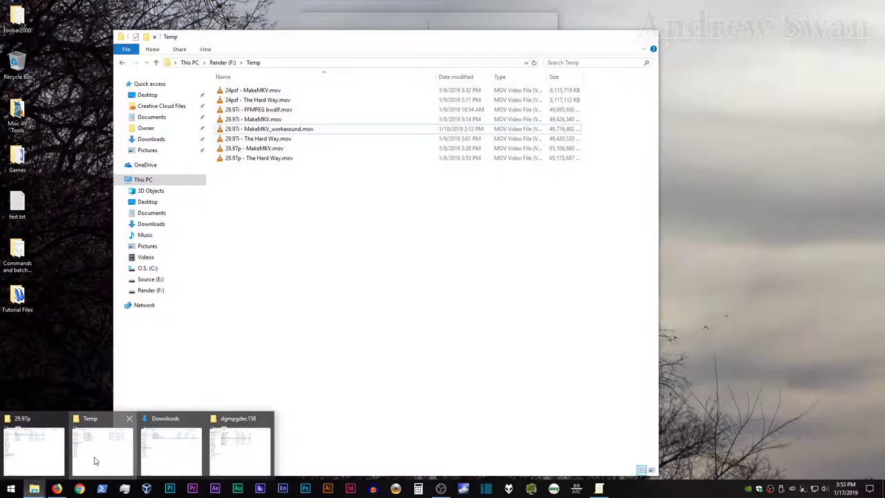
click(102, 451)
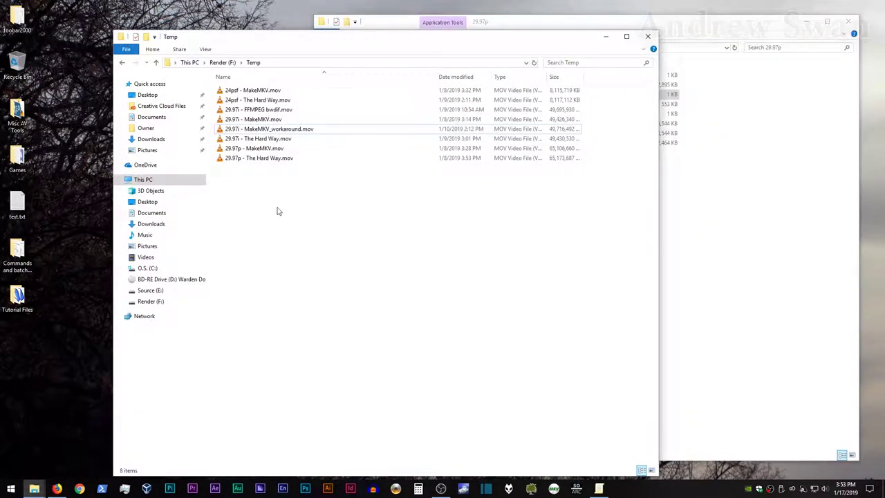
click(279, 158)
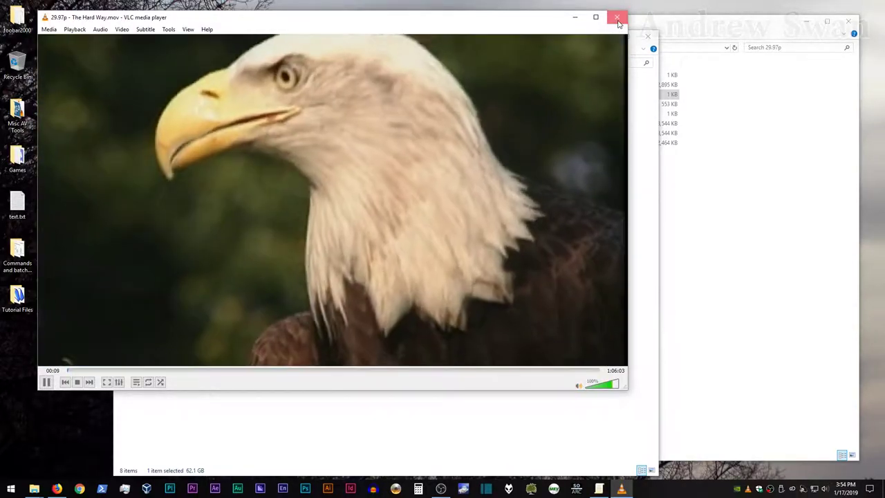
click(617, 17)
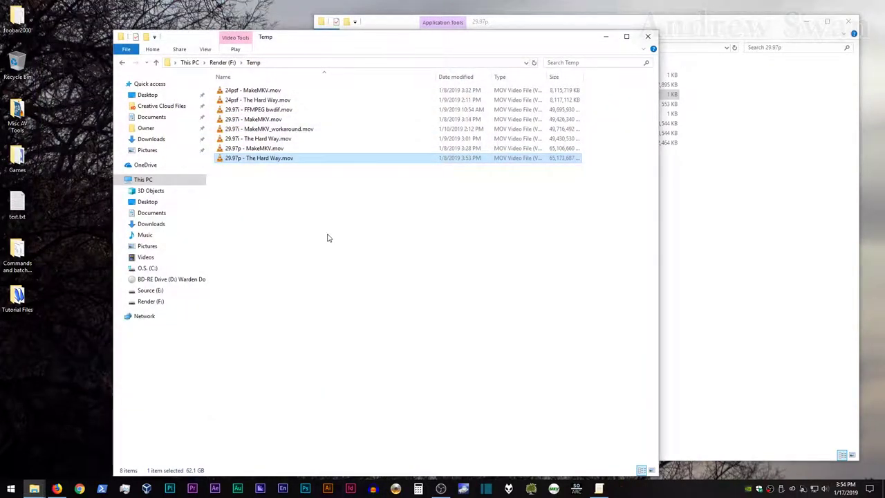
double_click(252, 148)
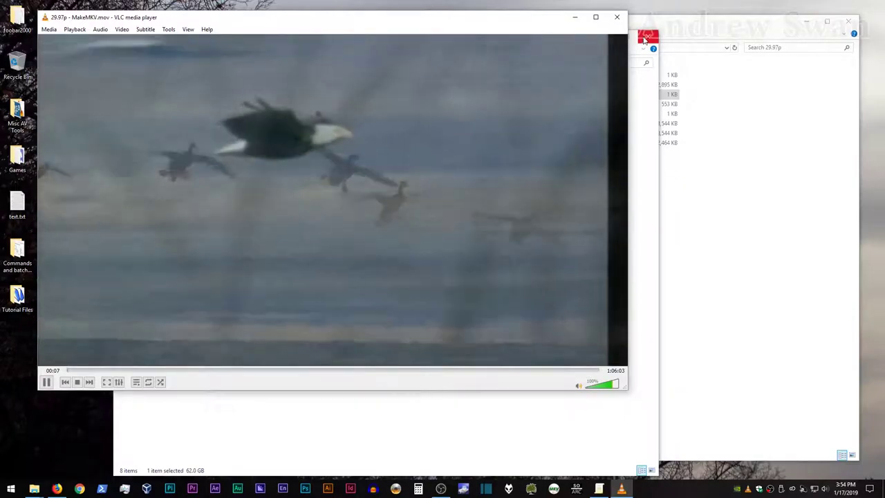
click(617, 16)
click(343, 220)
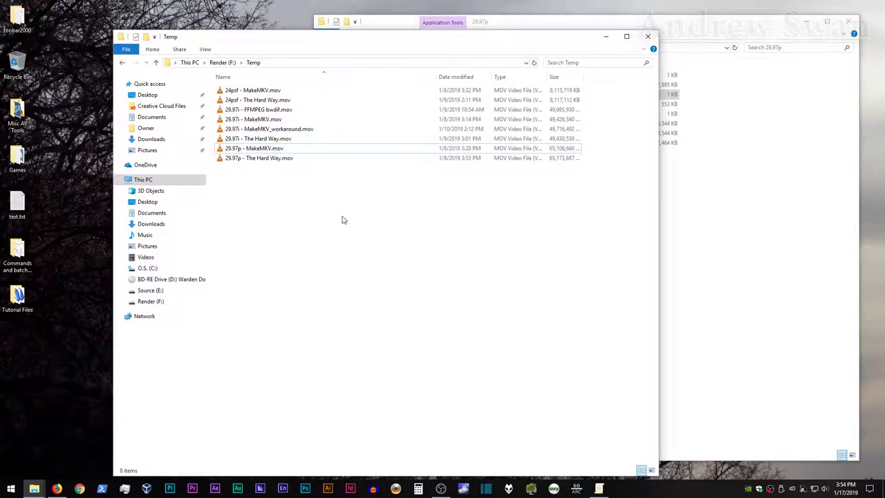
click(606, 36)
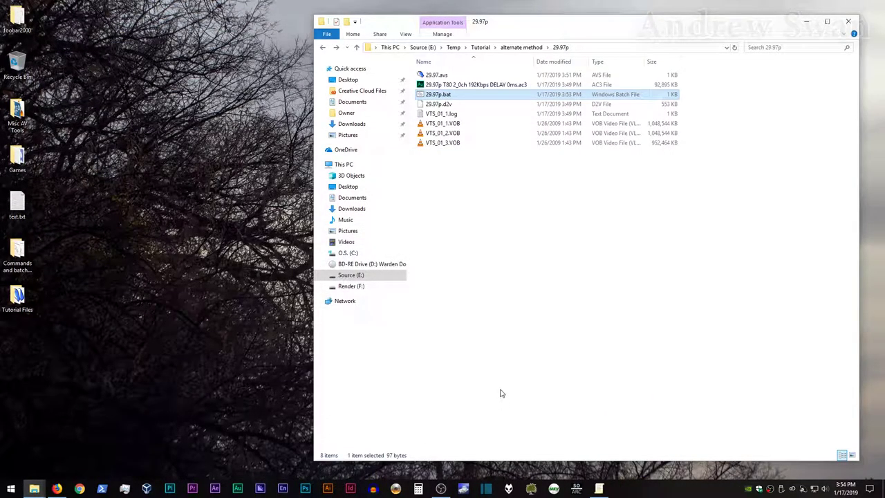
Show the 29.97i folder of the alternate method files and launch DGIndex from the dgmpgdec158 folder.
key(BackSpace)
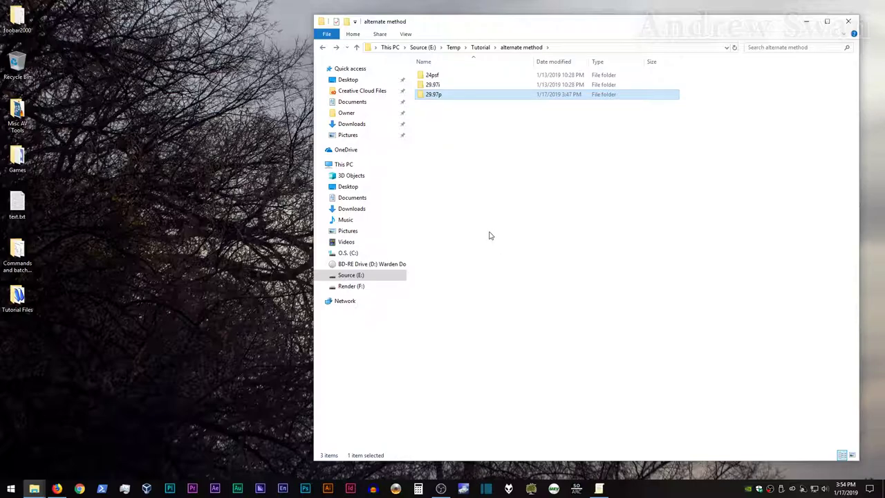
double_click(433, 84)
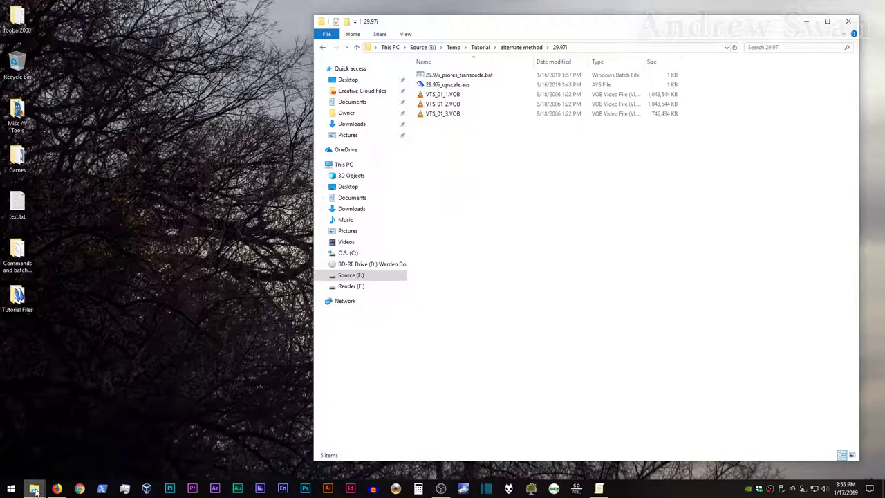
mouse_move(36, 487)
click(239, 449)
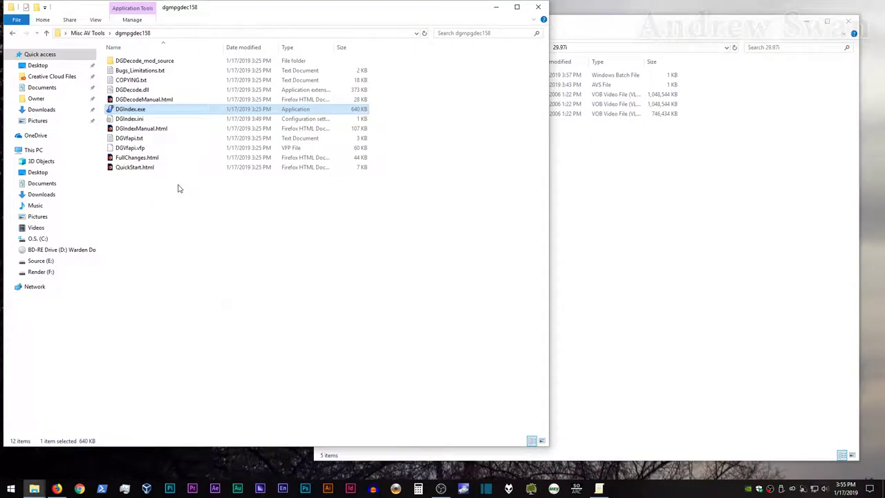
double_click(138, 109)
Load VTS_01_1.VOB, VTS_01_2.VOB and VTS_01_3.VOB from the 29.97i folder into DGIndex.
click(30, 73)
click(43, 83)
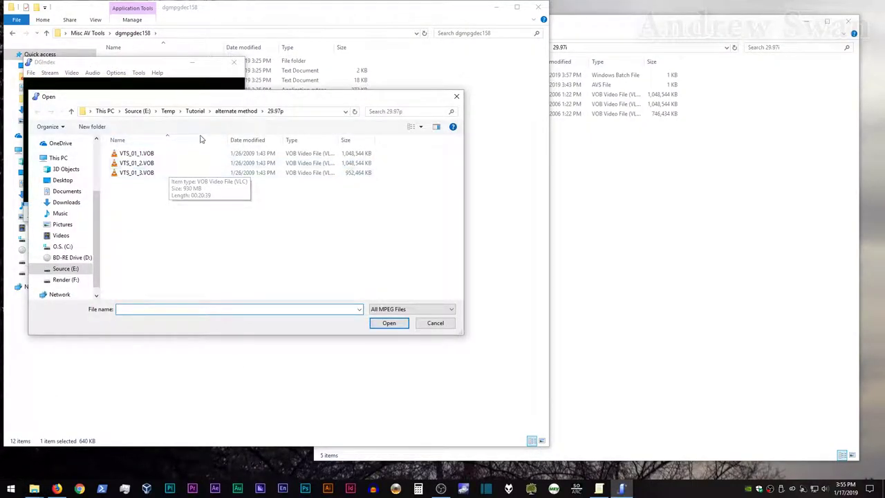
click(236, 112)
click(139, 165)
double_click(138, 164)
drag(149, 191, 136, 157)
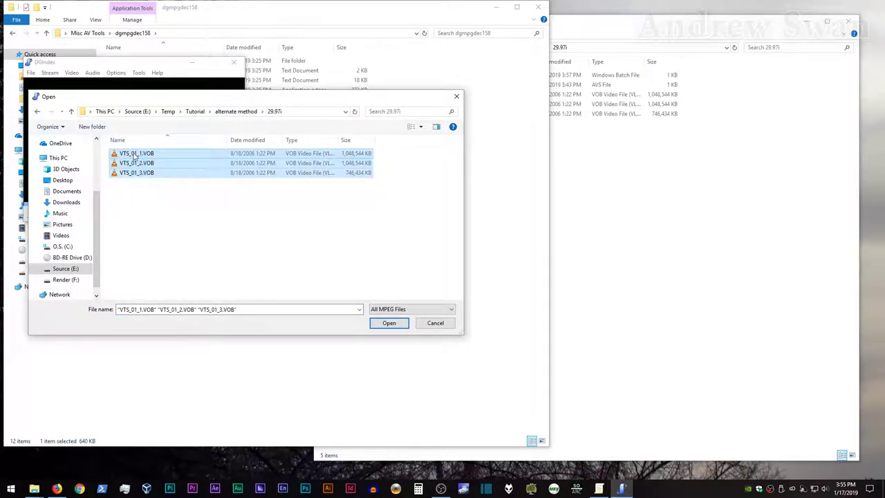
click(389, 323)
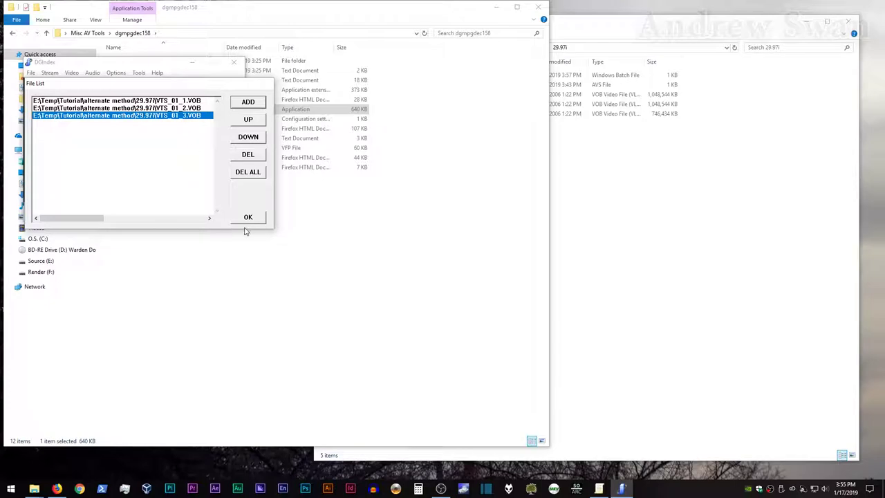
click(247, 218)
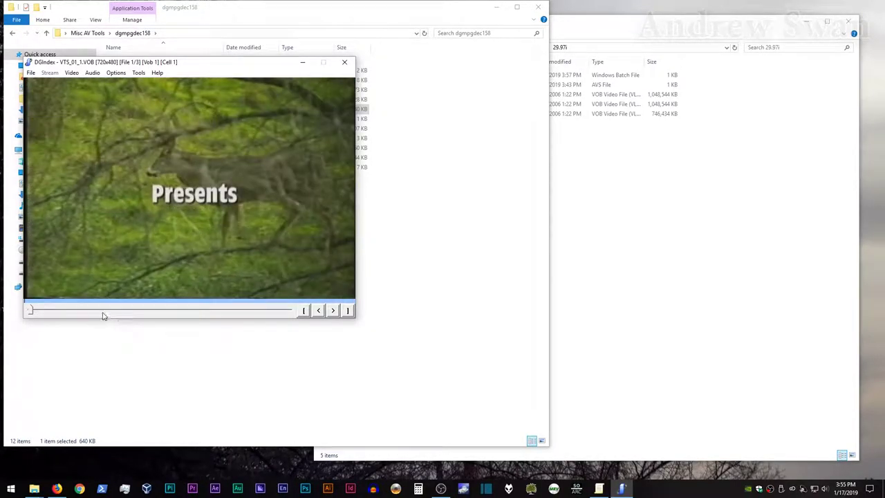
Check the audio output method and preview the loaded video from its start to examine the stream information.
mouse_move(31, 310)
mouse_down()
mouse_move(294, 307)
mouse_move(28, 310)
mouse_up()
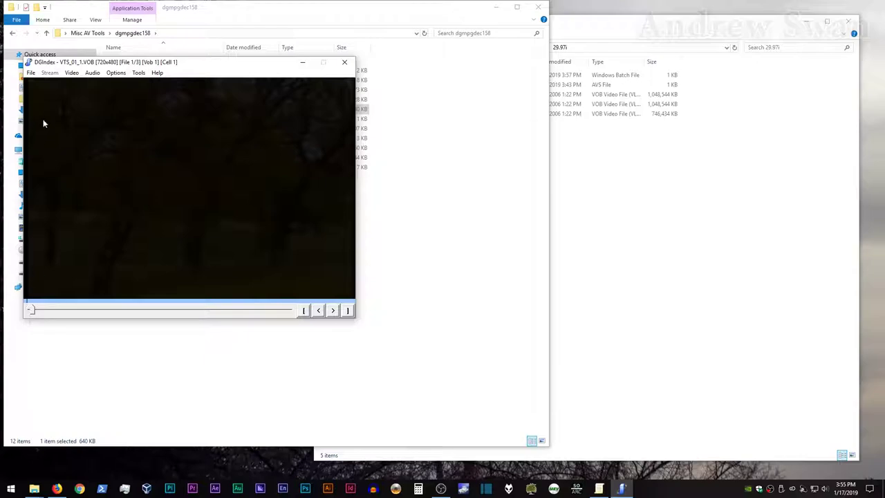
click(92, 73)
mouse_move(101, 84)
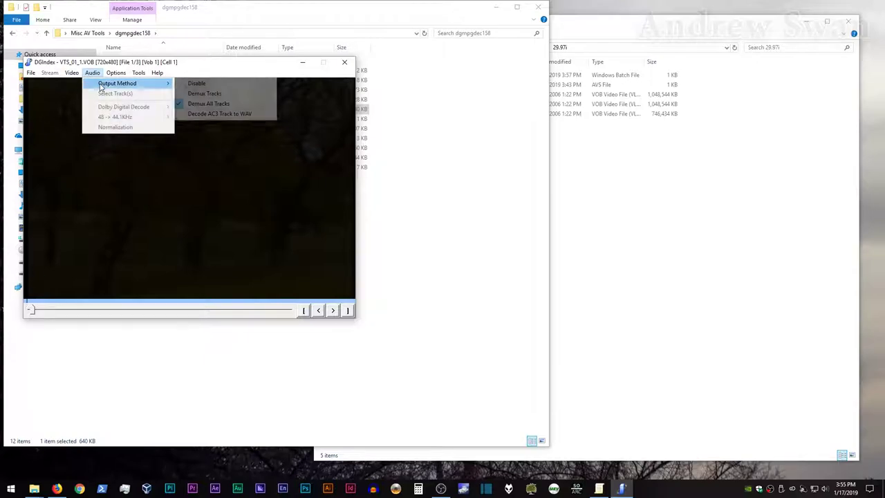
mouse_move(64, 73)
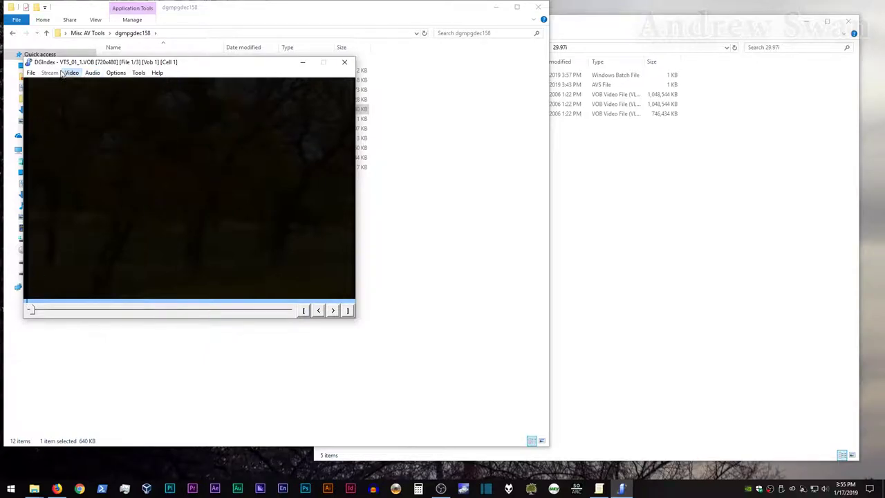
click(31, 72)
key(F5)
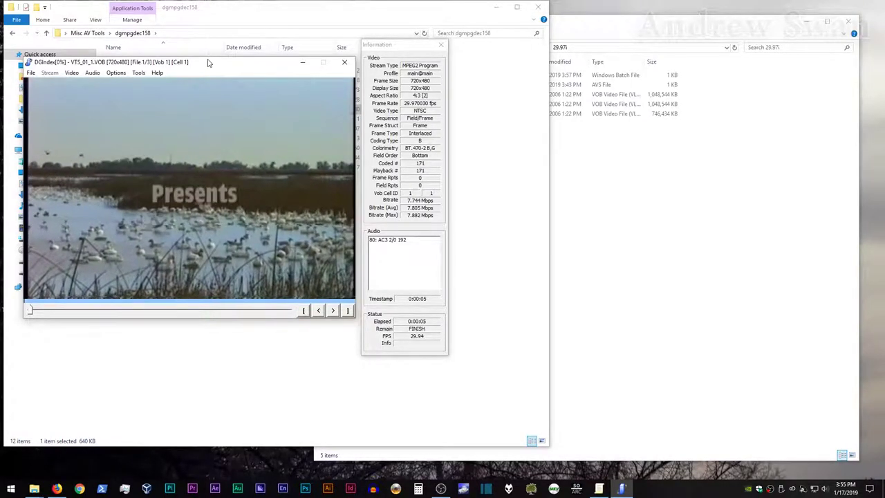
Save the DGIndex project as 29.97i without correcting the field order transition, and close DGIndex.
click(30, 72)
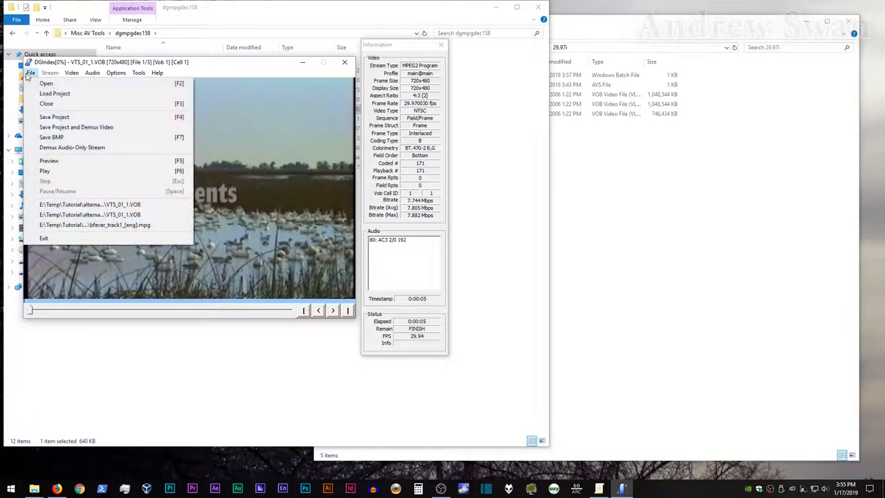
click(58, 121)
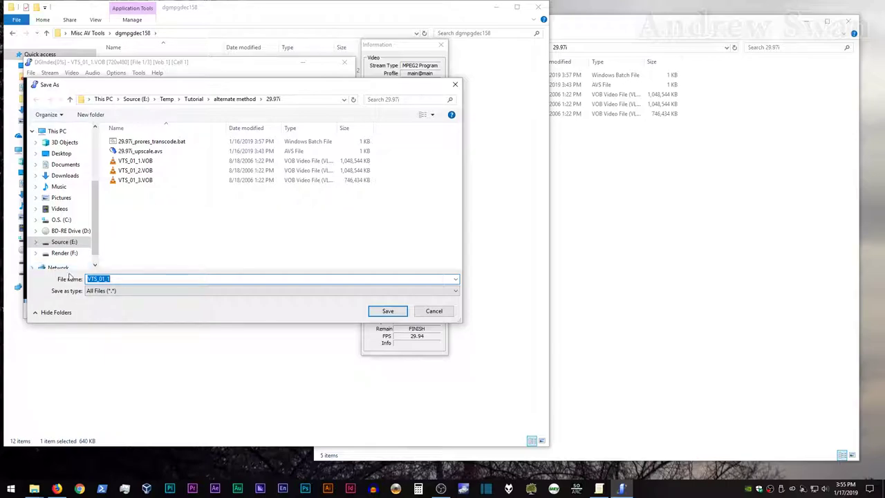
text(29.97i)
key(Return)
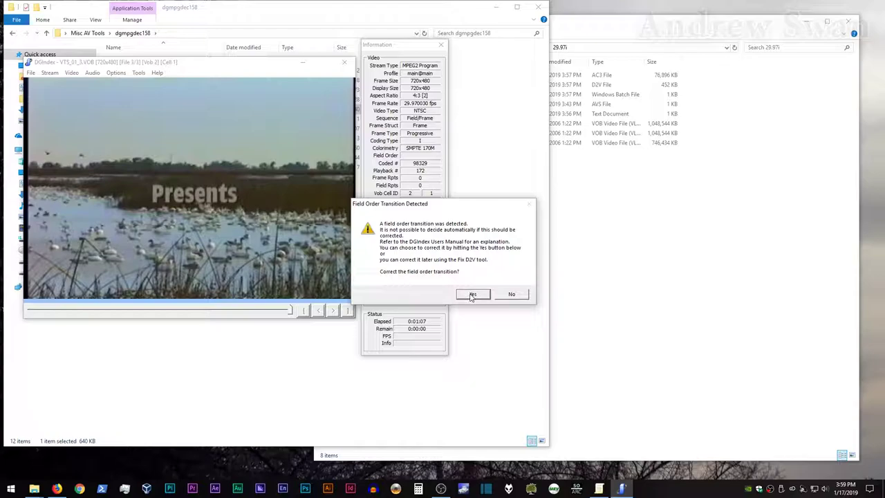
click(513, 295)
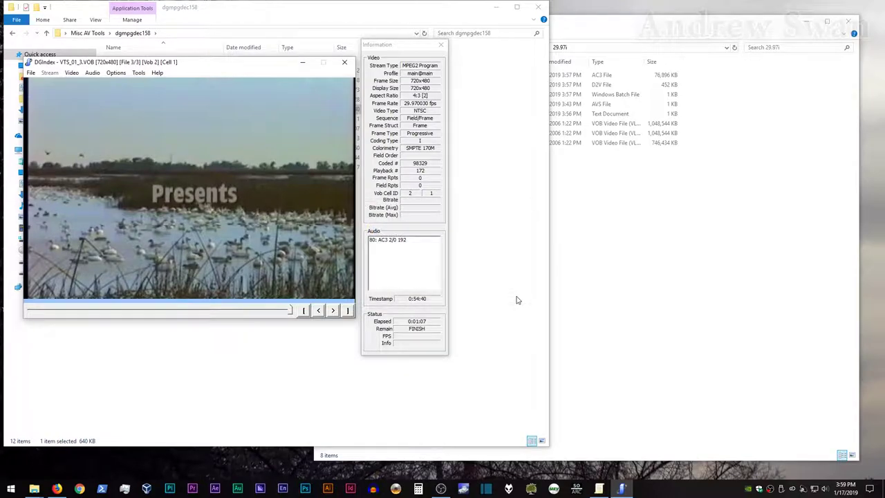
click(346, 63)
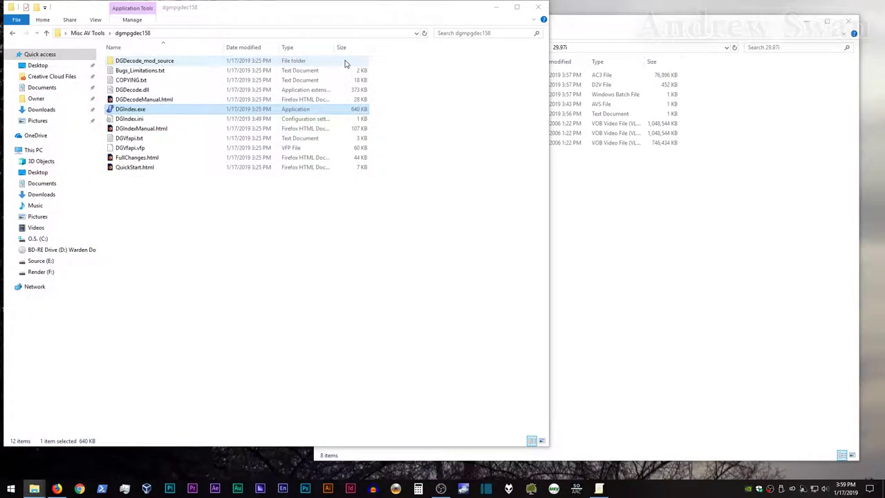
Open 29.97i_upscale.avs in AvsPmod and move its window clear of the 29.97i folder's file names.
click(623, 278)
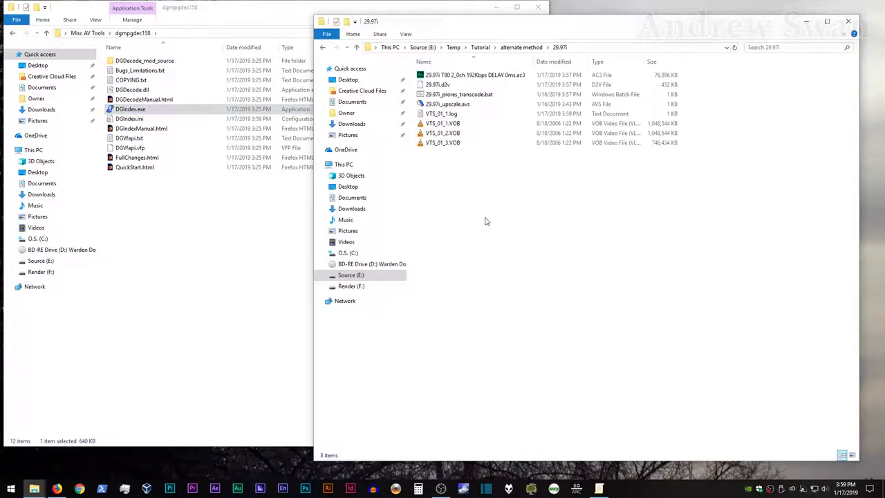
click(448, 106)
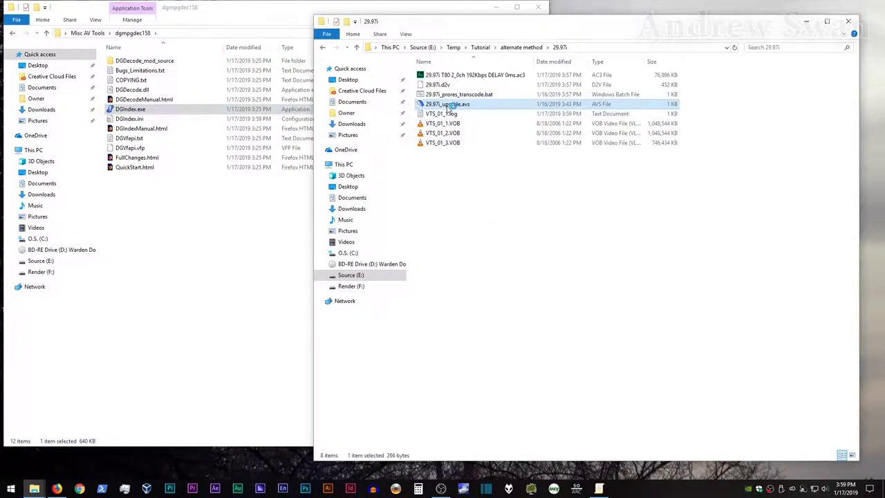
drag(425, 36, 440, 143)
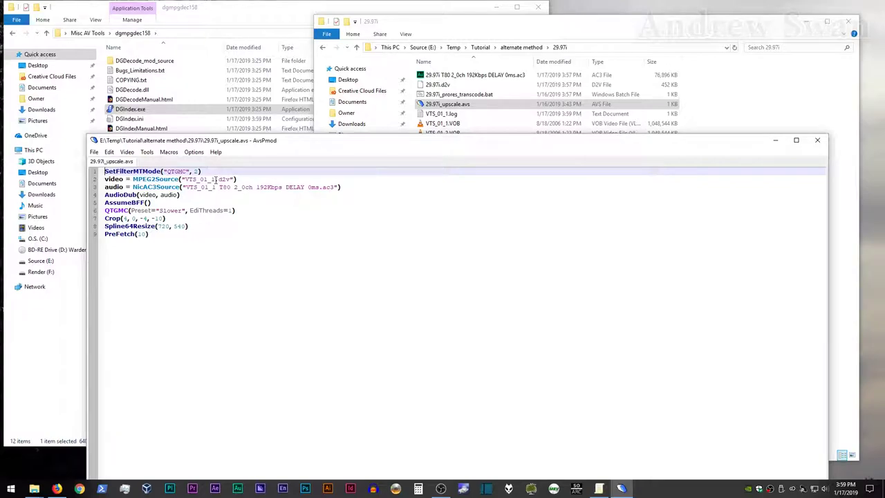
Replace VTS_01_1 with 29.97i in the script's MPEG2Source and NicAC3Source file names.
double_click(213, 180)
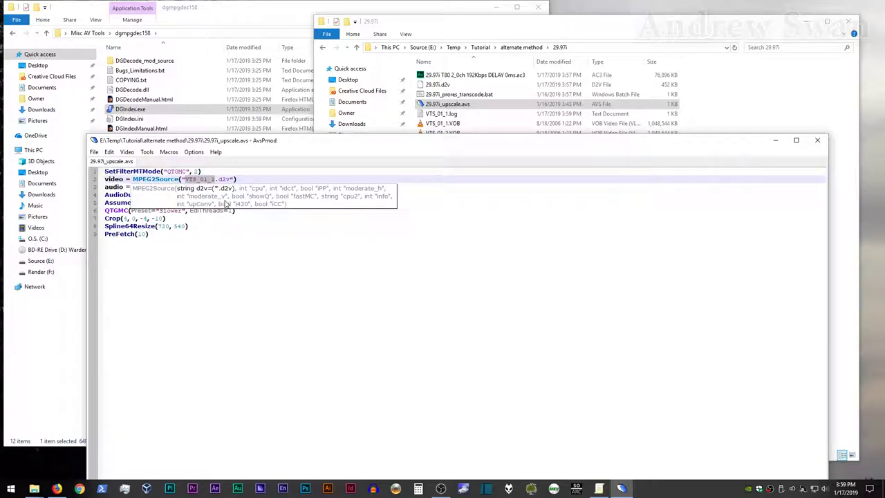
text(29.97i)
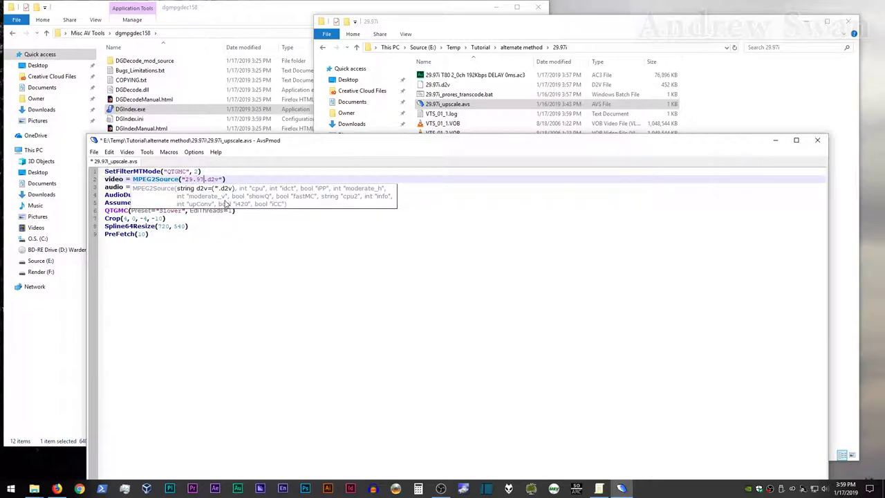
double_click(208, 187)
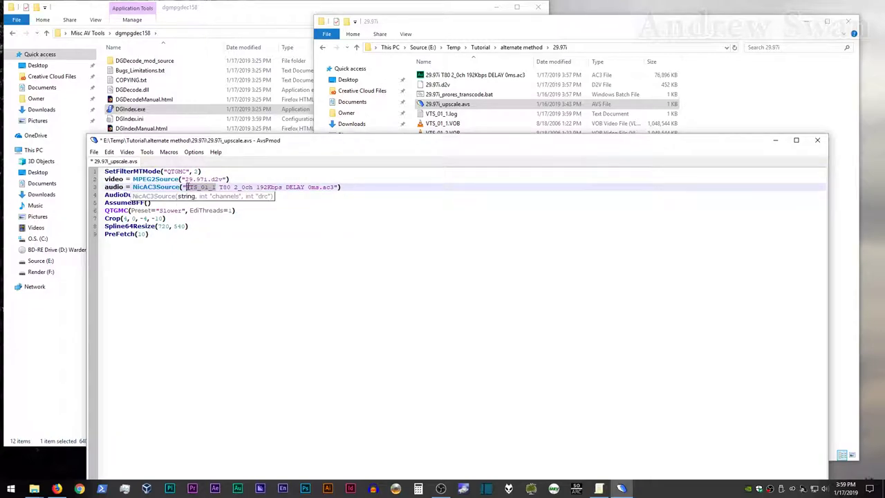
text(29.97i)
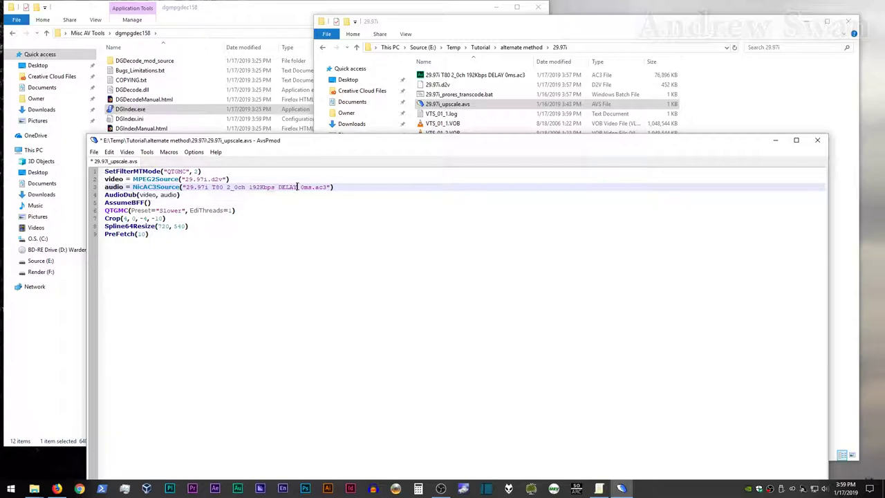
Preview the script's video output past its opening frames, and save 29.97i_upscale.avs while closing AvsPmod.
drag(194, 142, 166, 52)
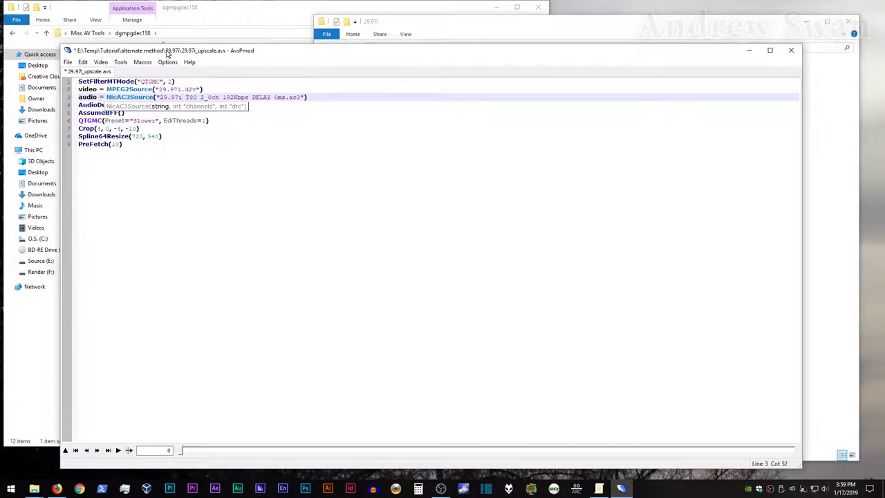
click(149, 129)
click(194, 150)
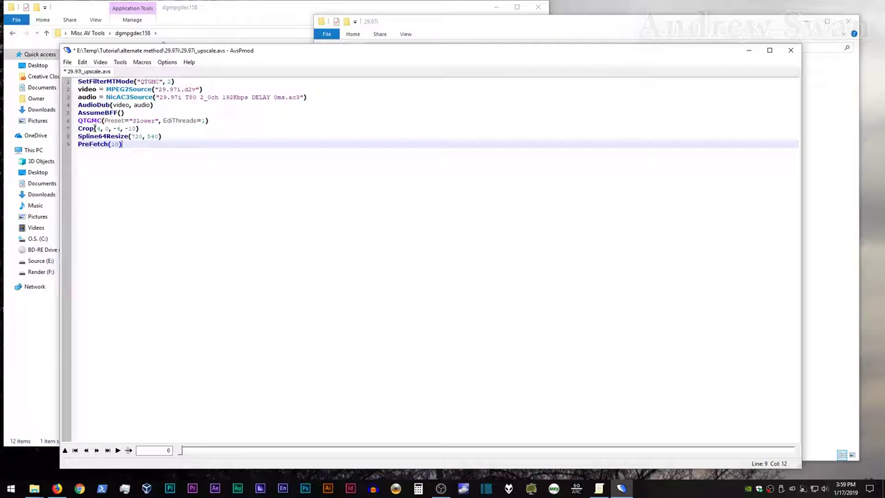
click(142, 130)
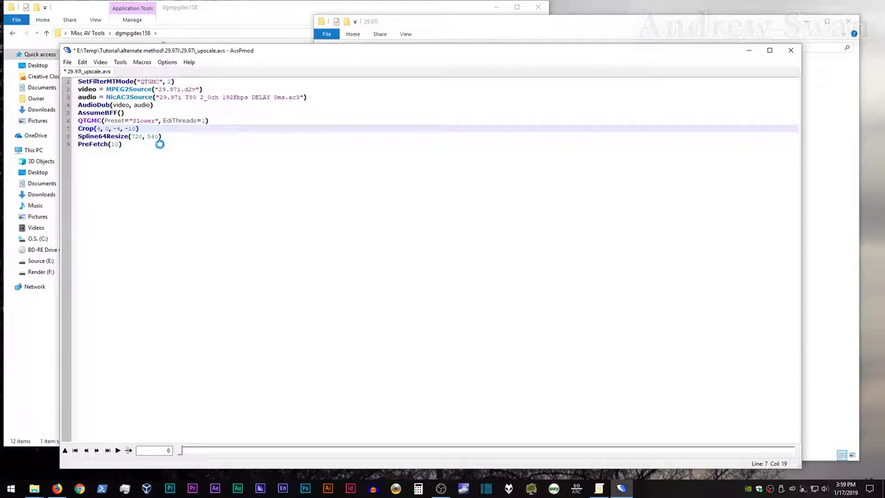
key(F5)
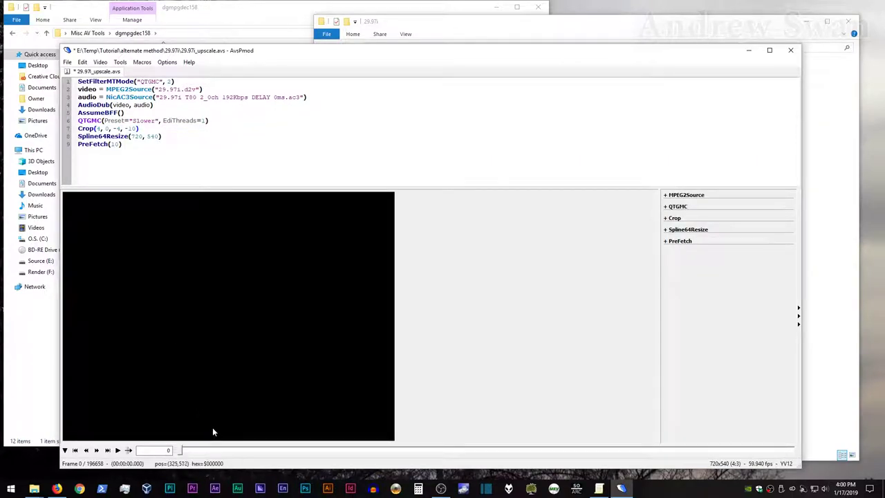
key(Right)
key(Right)
key(space)
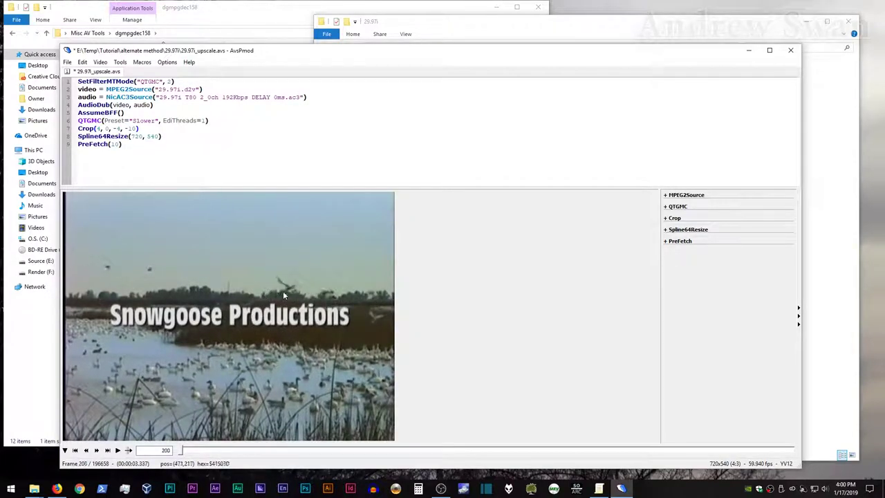
key(space)
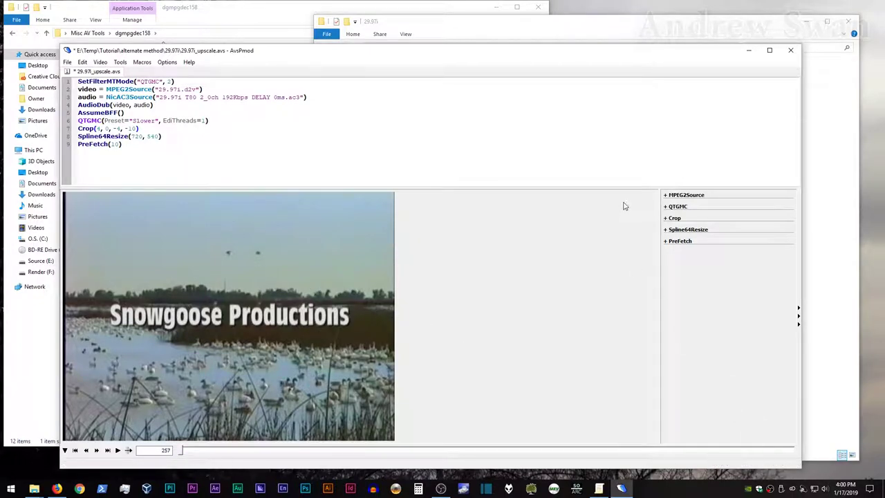
click(790, 49)
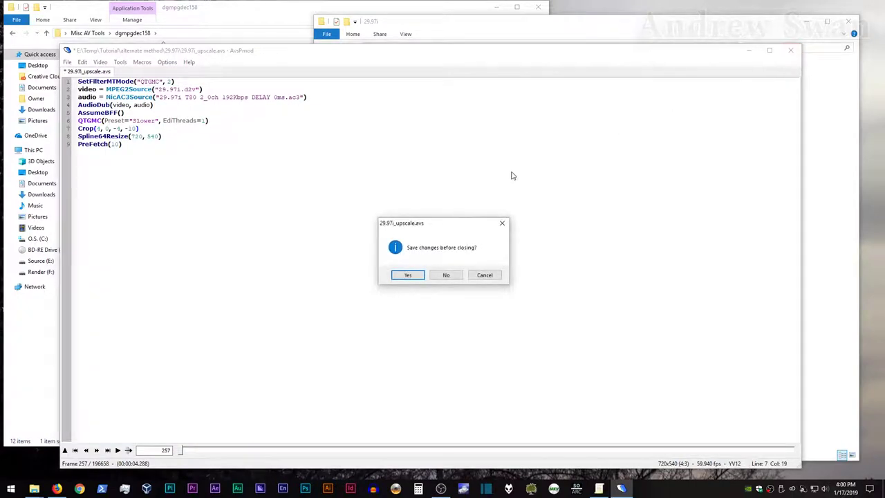
click(407, 275)
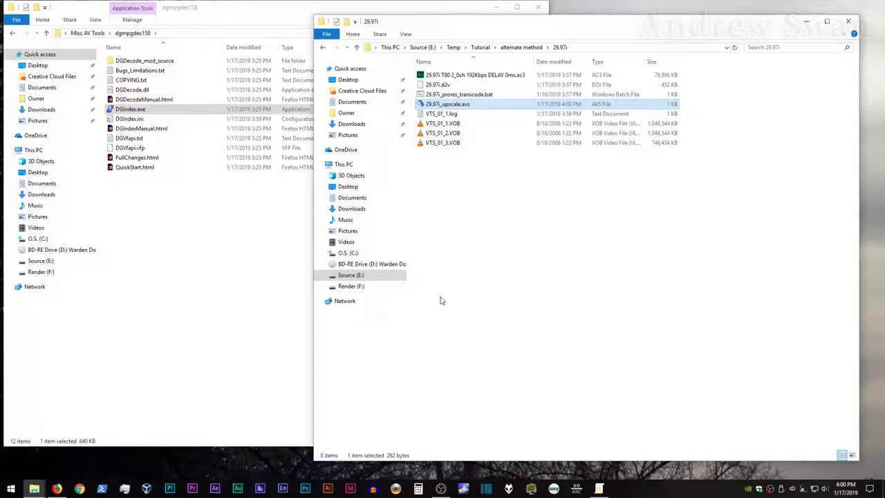
Open 29.97i_prores_transcode.bat for editing to check its ffmpeg command and output path, and close it without changes.
right_click(449, 95)
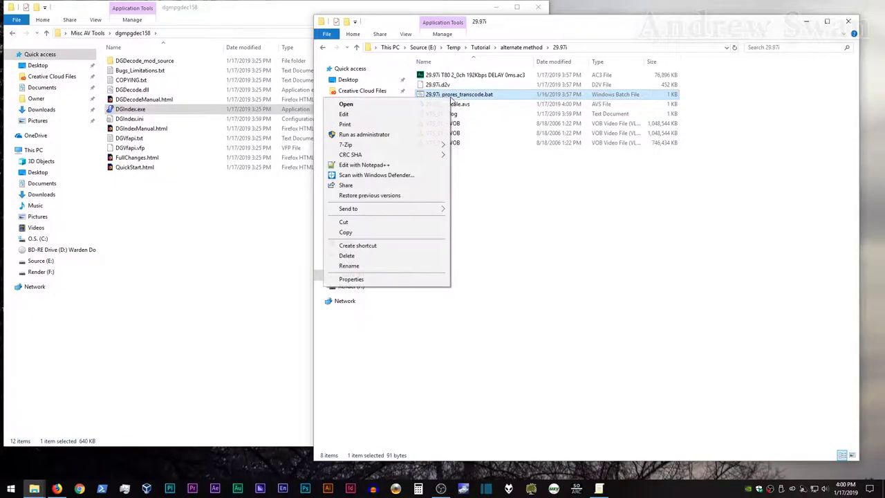
click(382, 115)
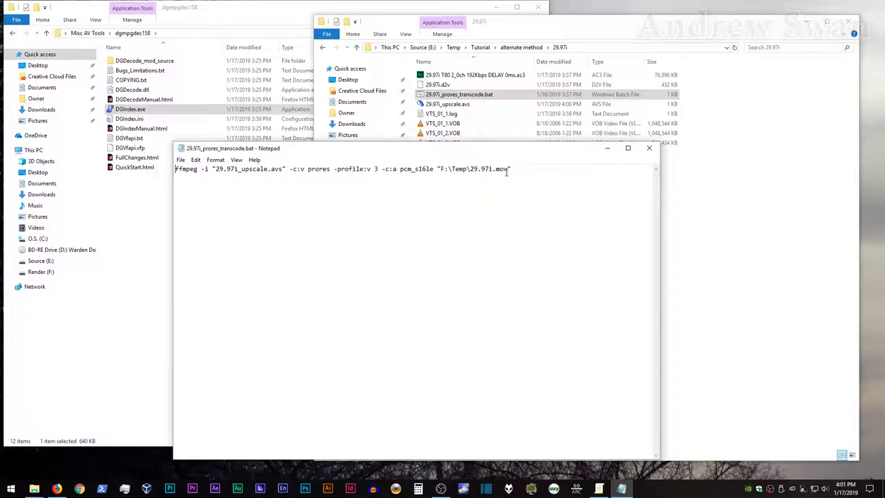
click(648, 148)
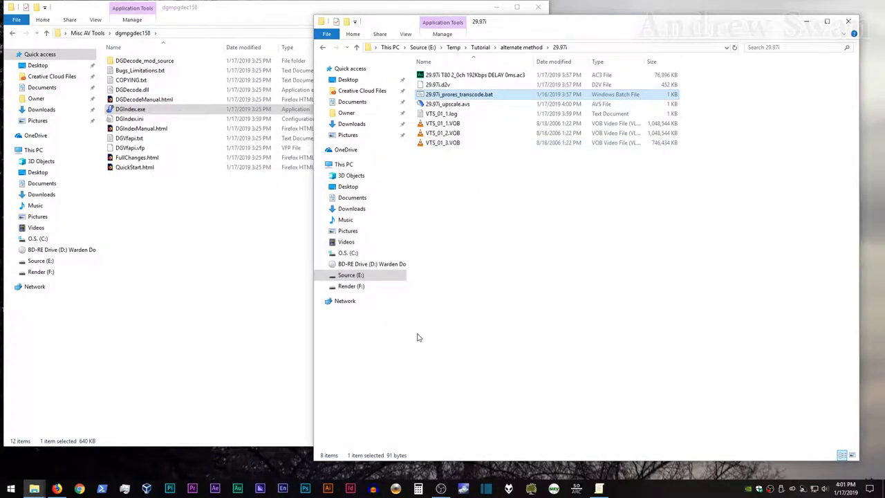
Play the finished render 29.97i - The Hard Way.mov from the Temp folder on the Render drive, and put the folder away.
mouse_move(33, 489)
click(96, 470)
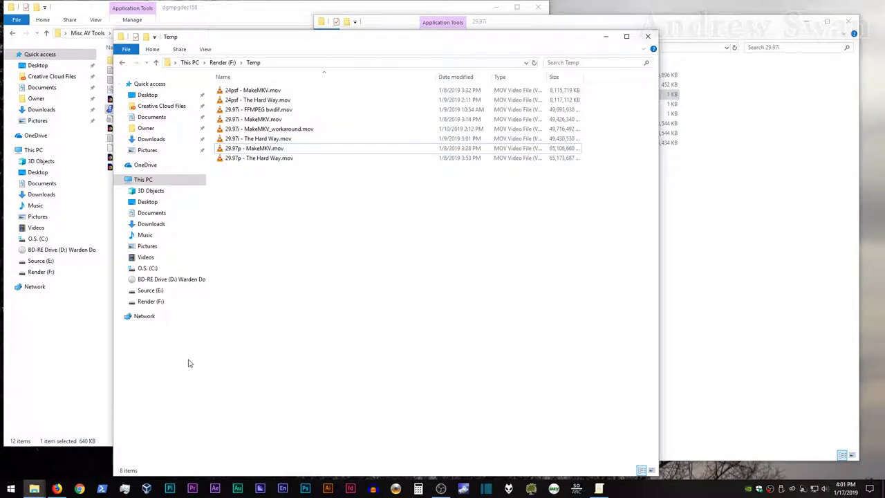
click(257, 139)
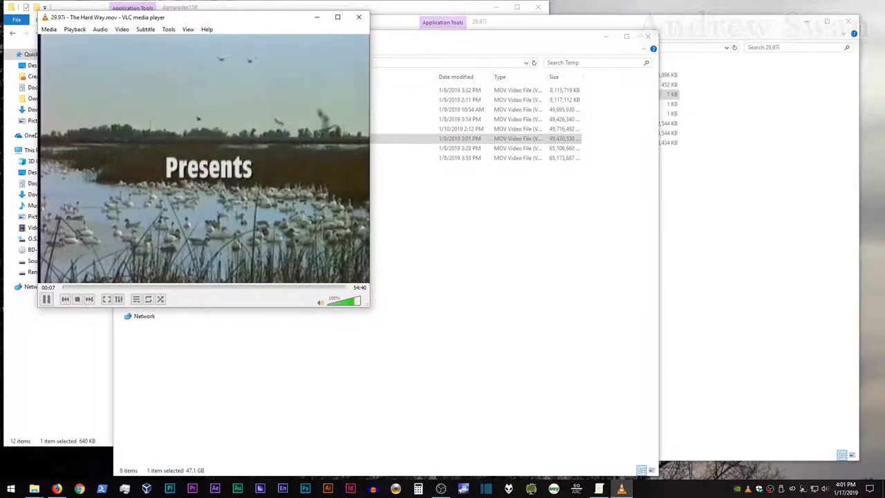
key(space)
click(359, 17)
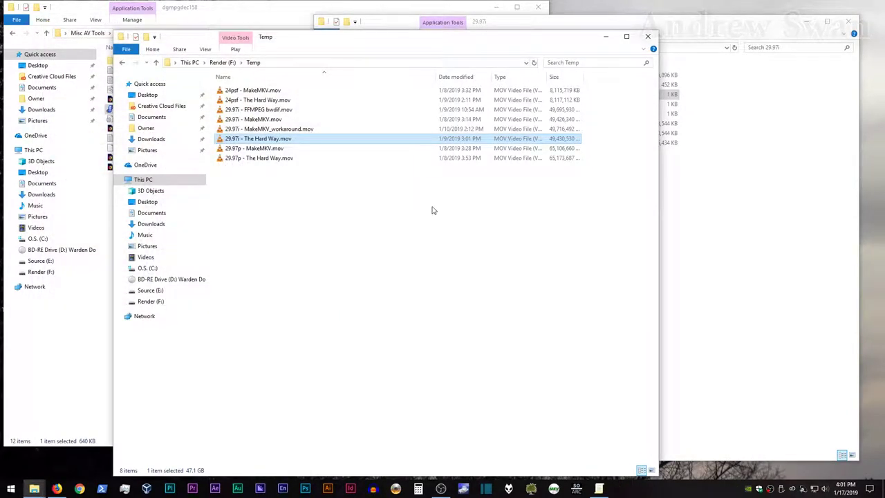
click(606, 36)
Go up to the alternate method folder and open its 24psf subfolder.
key(BackSpace)
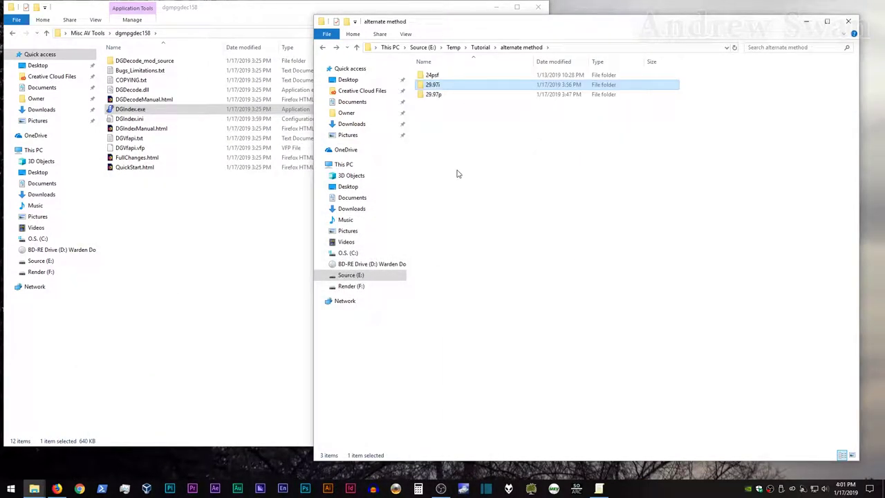
click(453, 147)
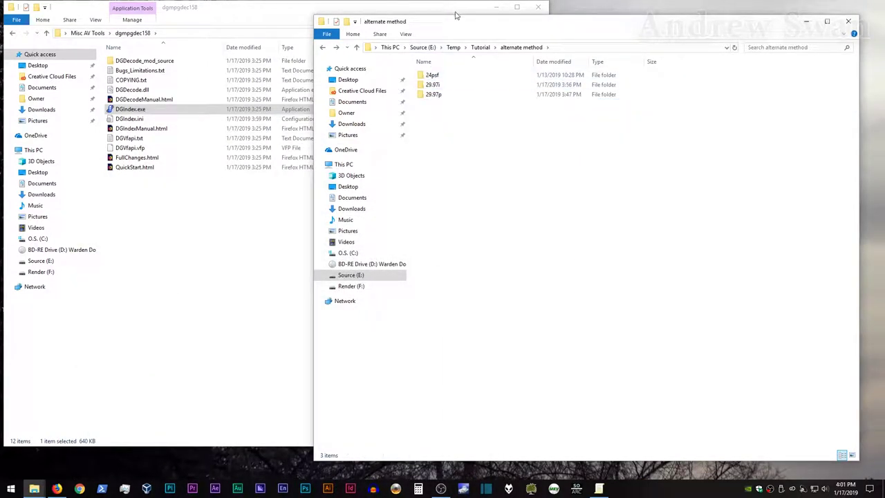
double_click(445, 78)
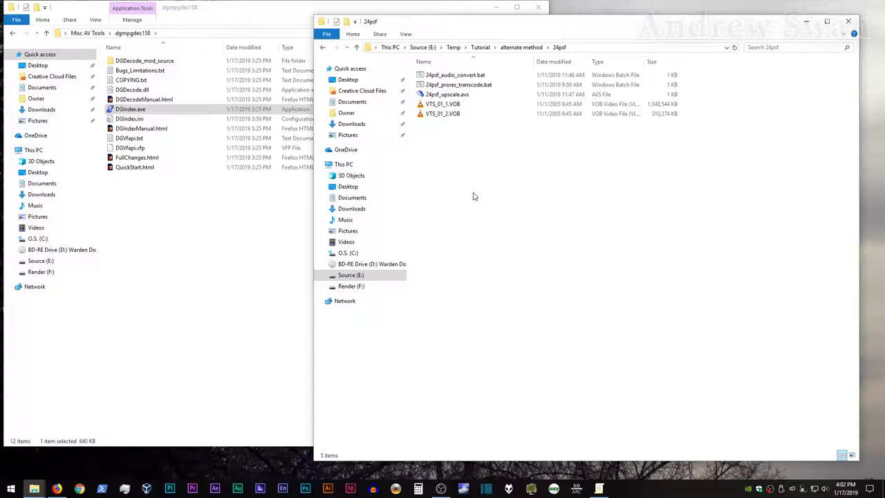
Switch to Firefox and look up the Decomb plugin among the deinterlacing filters on the Avisynth wiki.
click(56, 488)
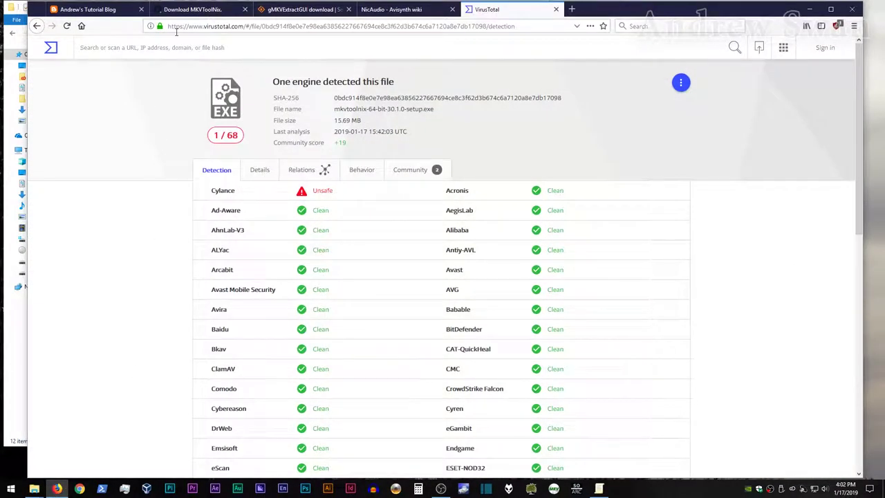
click(377, 10)
key(alt+Left)
key(alt+Left)
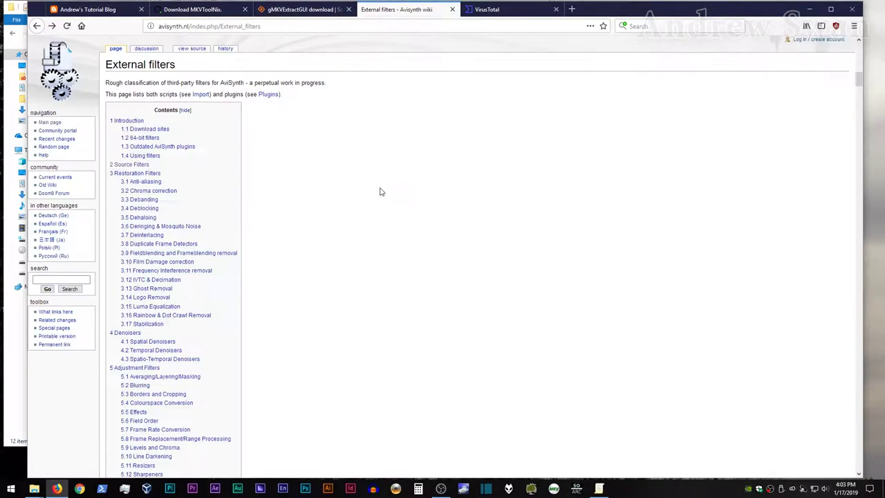
click(146, 236)
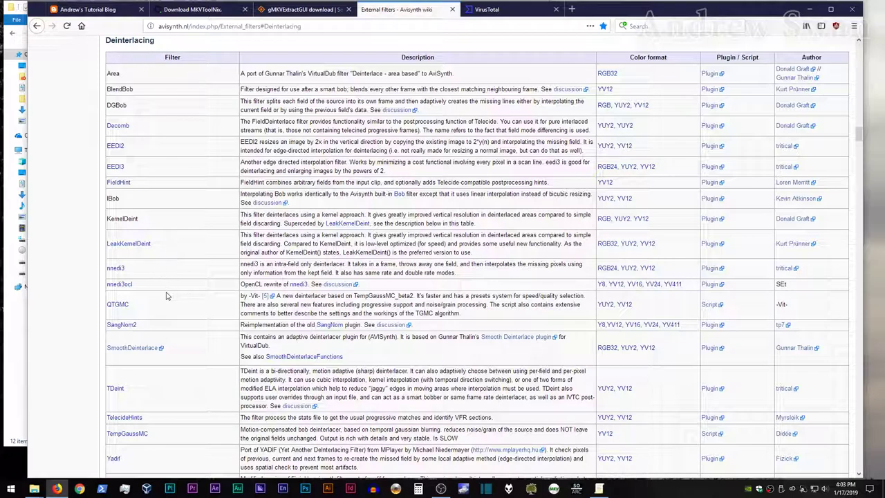
click(118, 127)
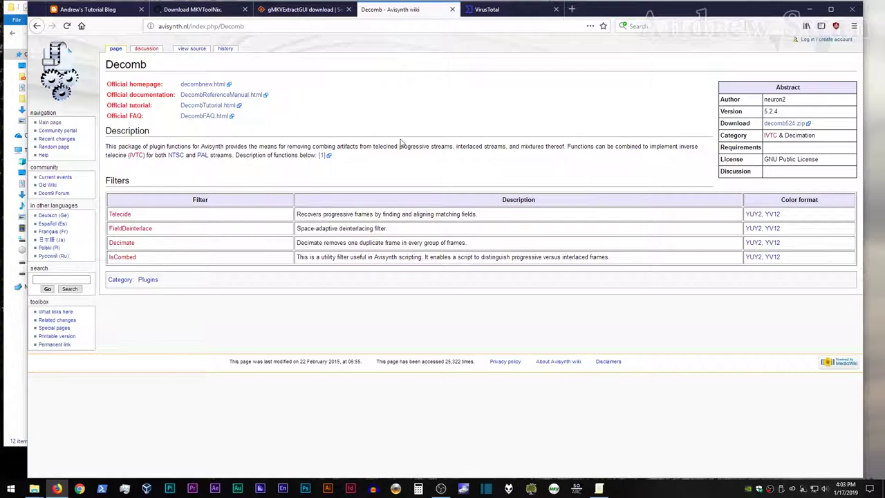
click(814, 12)
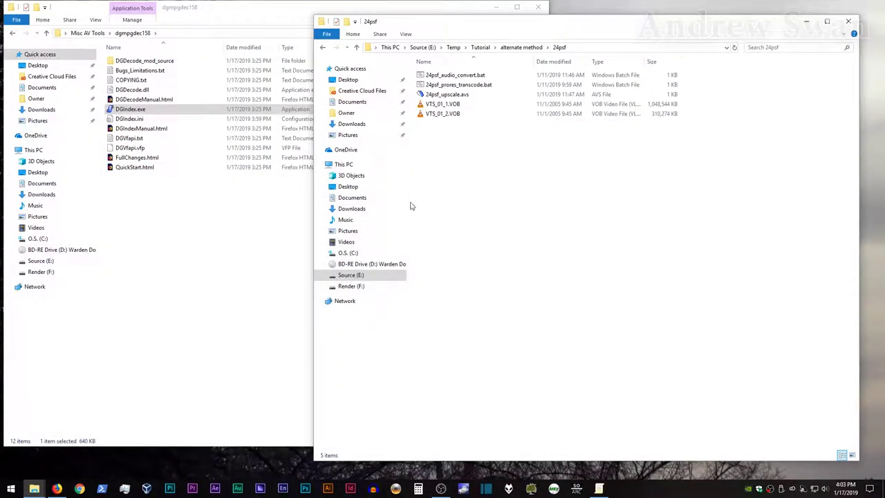
Examine the contents of decomb524.zip in the Downloads folder.
click(38, 109)
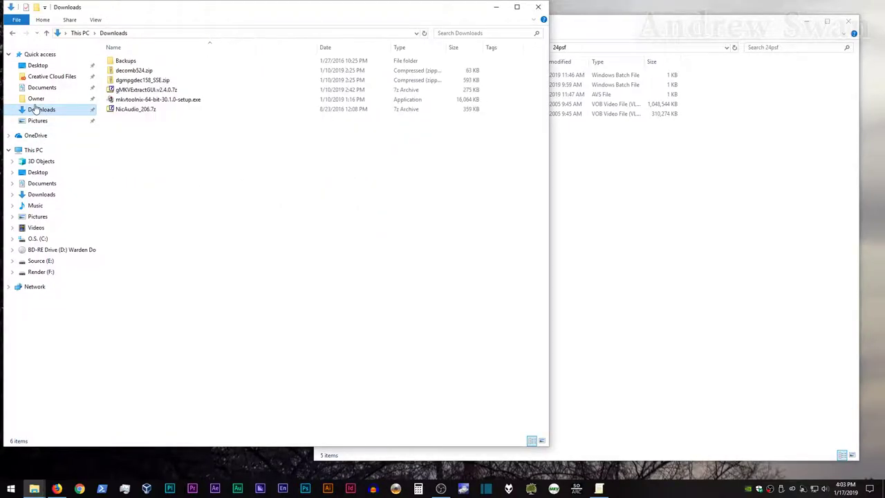
double_click(139, 69)
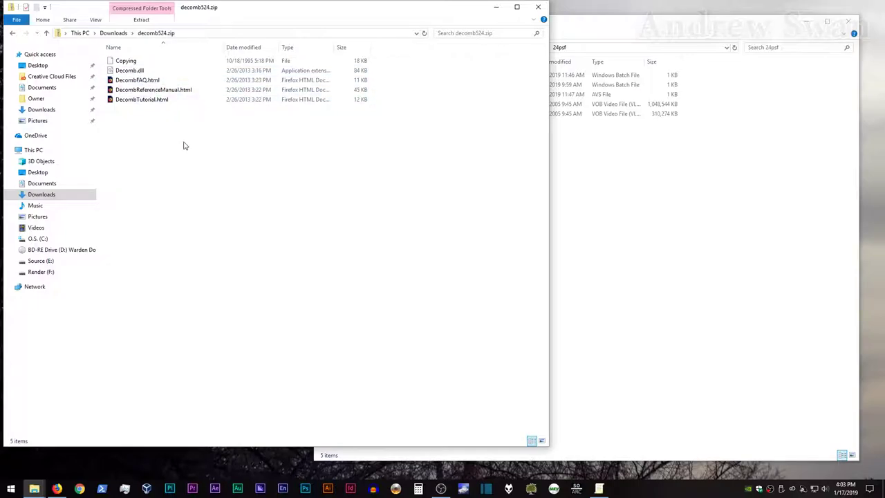
key(alt+Left)
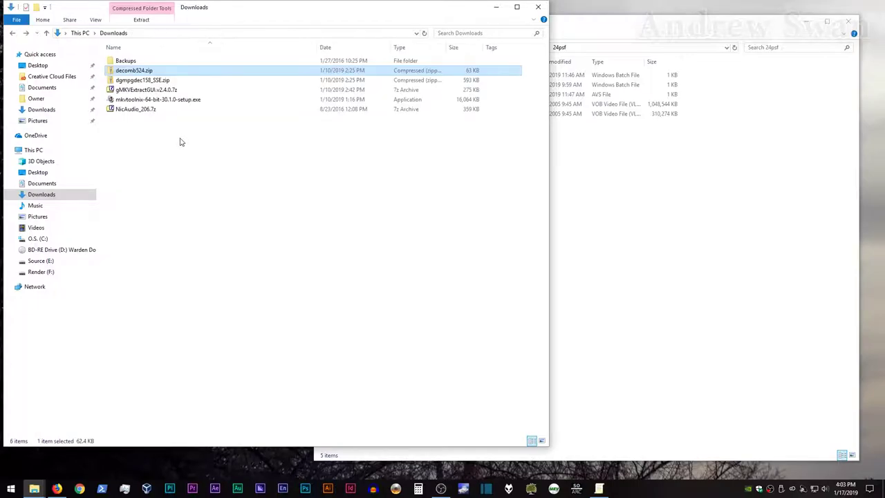
Check the plugins folder in C:\AvisynthRepository\AVSPLUS_x86 for Decomb.dll.
click(42, 238)
double_click(136, 80)
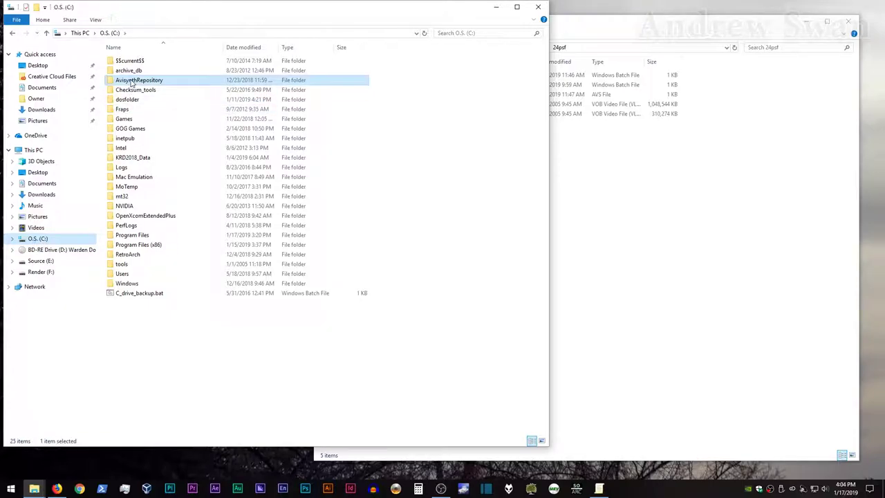
double_click(126, 119)
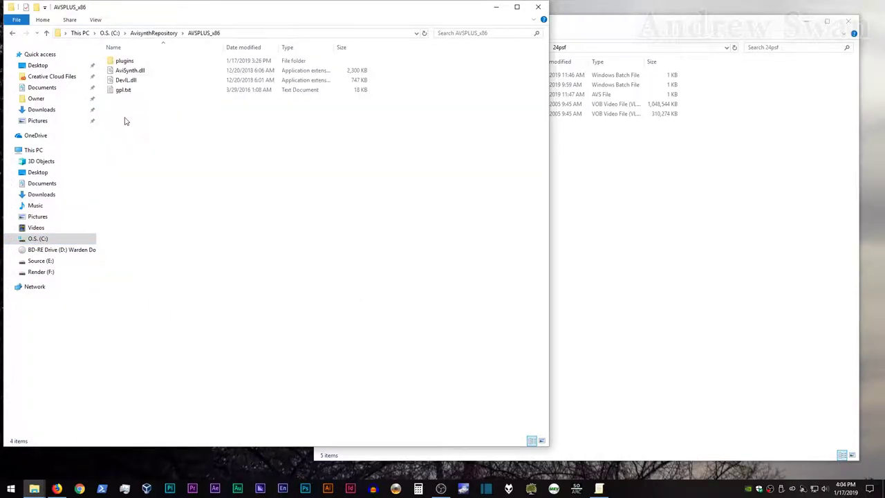
double_click(125, 61)
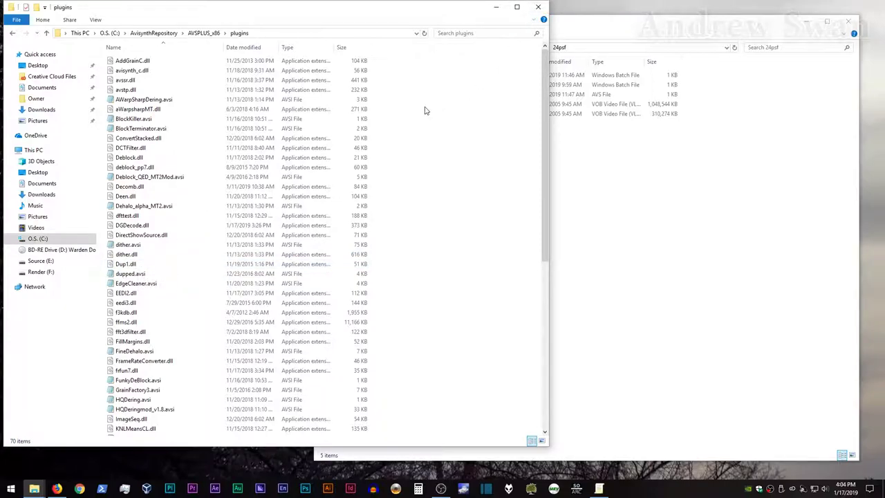
Return from the plugins folder to the dgmpgdec158 folder, and bring the 24psf folder window forward.
key(alt+Left)
key(alt+Left)
key(alt+Left)
key(alt+Left)
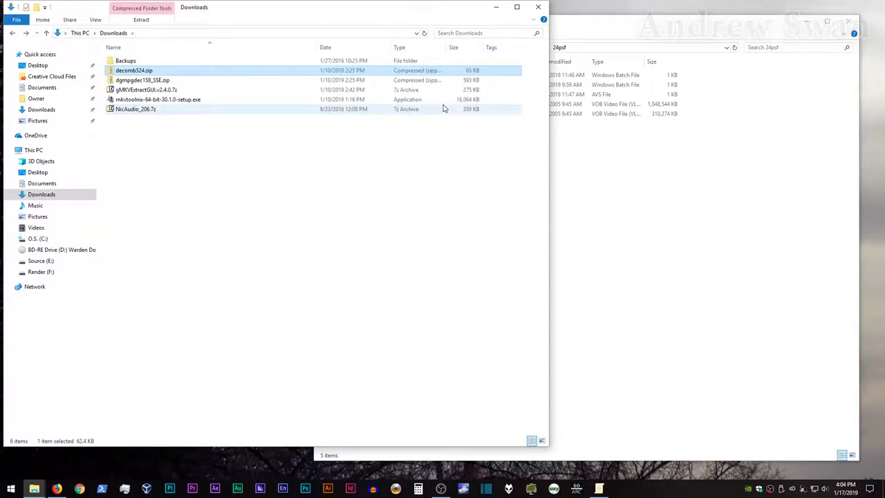
key(alt+Left)
click(267, 198)
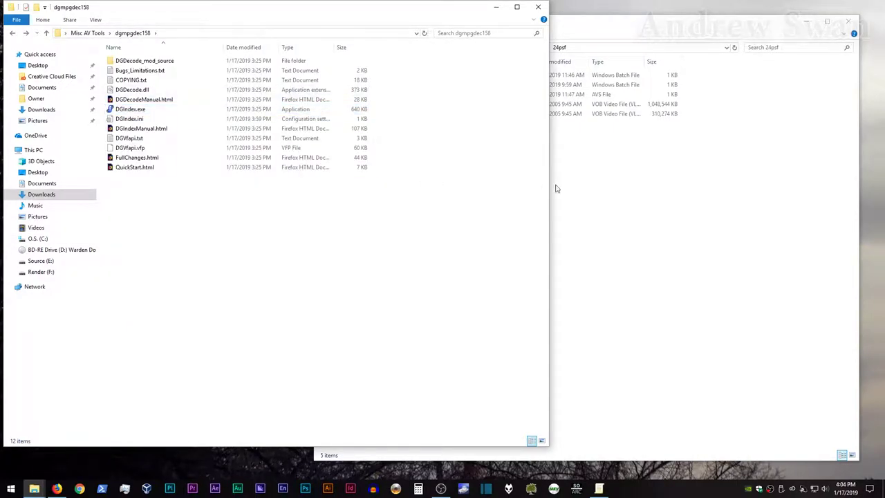
click(605, 188)
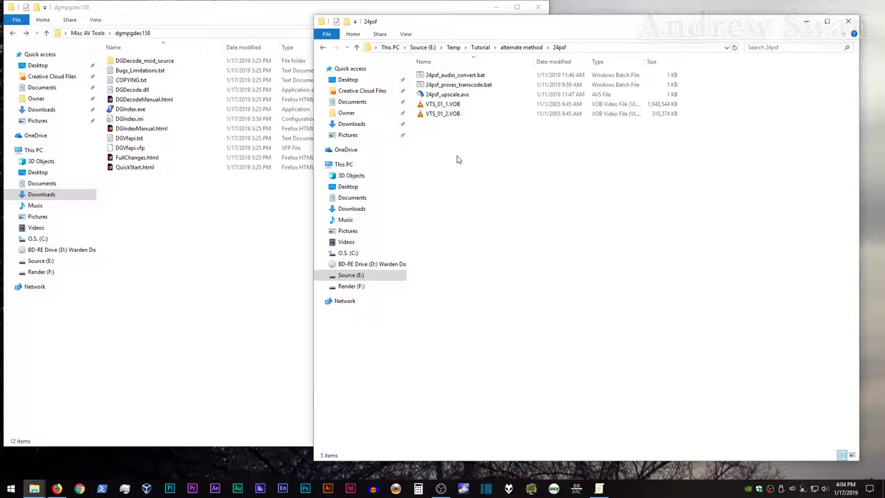
Launch DGIndex and load VTS_01_1.VOB and VTS_01_2.VOB from the 24psf folder.
double_click(123, 111)
click(31, 73)
click(32, 83)
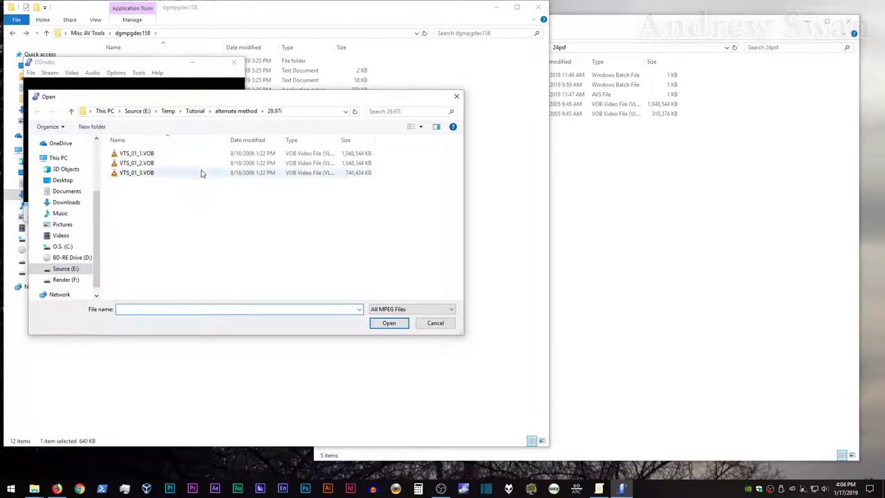
click(239, 111)
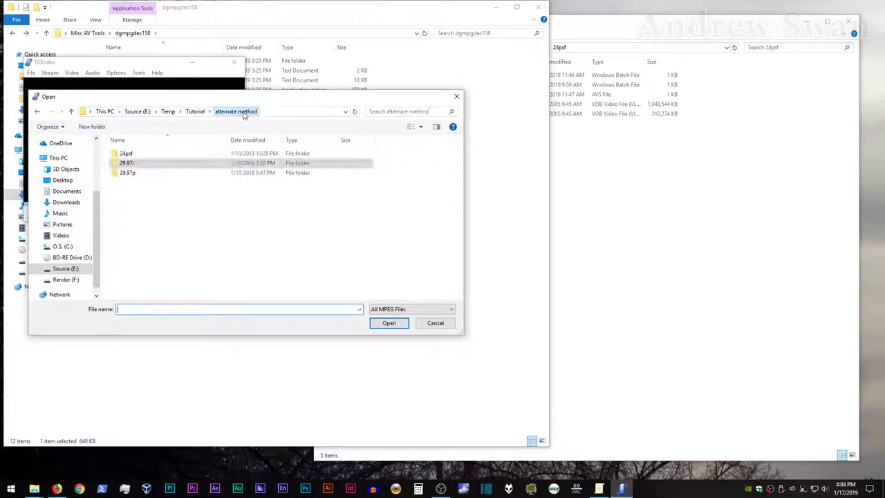
double_click(132, 153)
click(136, 154)
shift+click(139, 163)
click(383, 324)
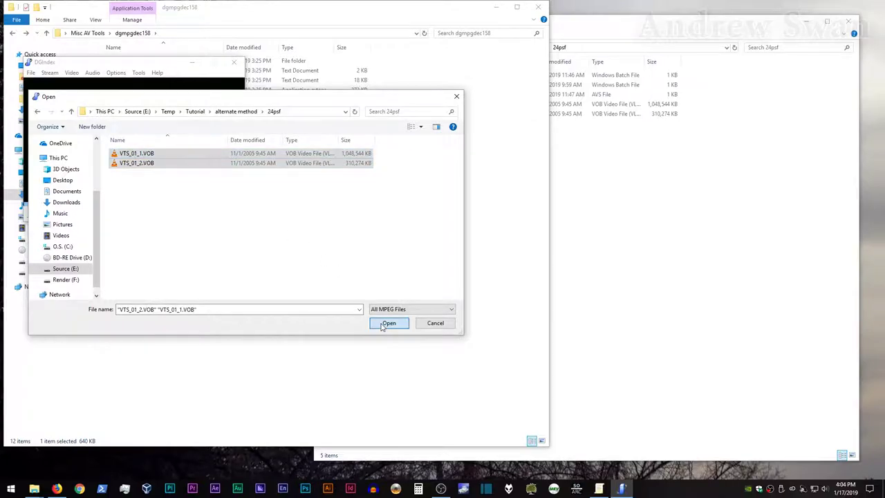
click(247, 217)
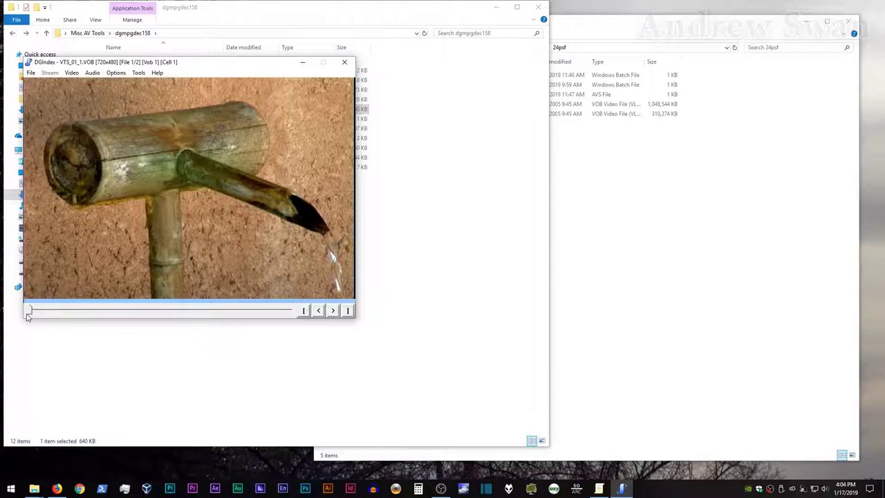
Preview VTS_01_1.VOB from its beginning in DGIndex and examine its video type, frame type and frame rate.
drag(30, 310, 12, 318)
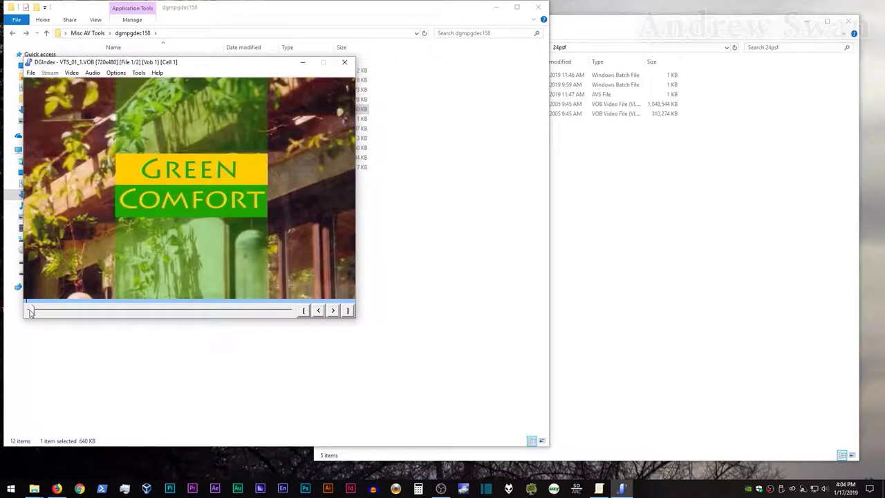
key(F5)
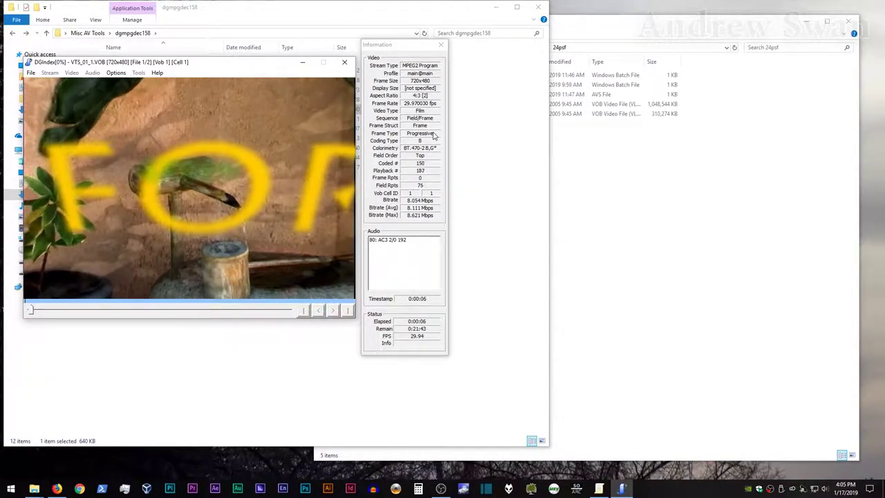
key(Escape)
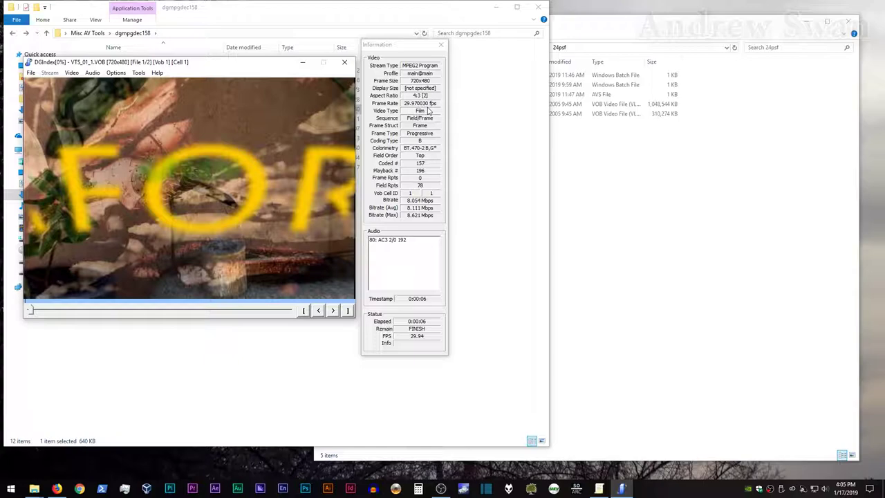
Set the audio output to demux all tracks and save the project as VTS_01_1 in the 24psf folder.
click(93, 74)
mouse_move(104, 84)
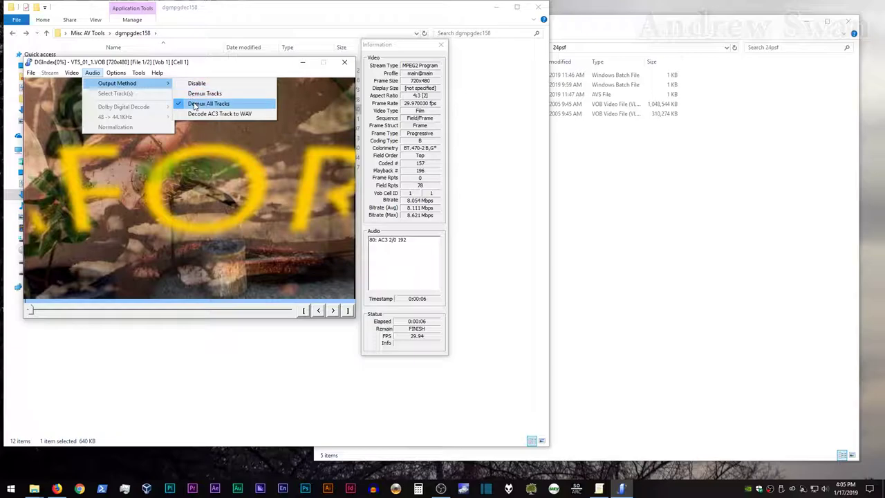
click(207, 104)
click(30, 73)
click(37, 119)
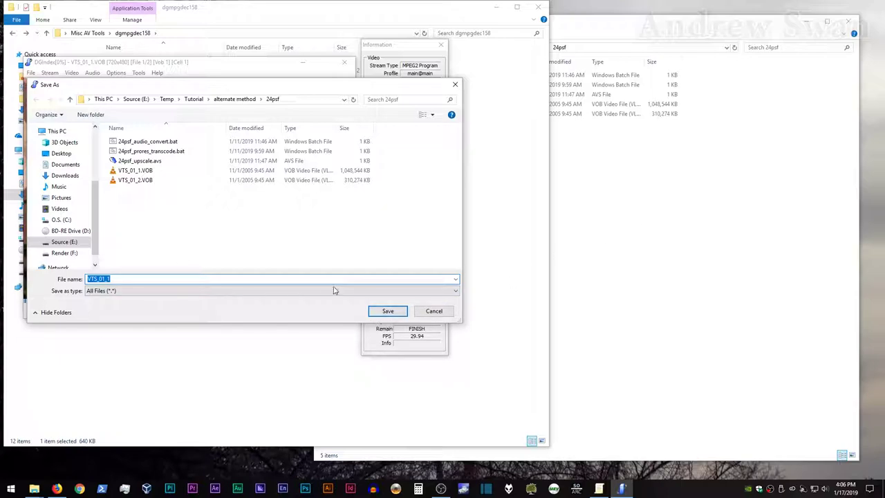
click(387, 310)
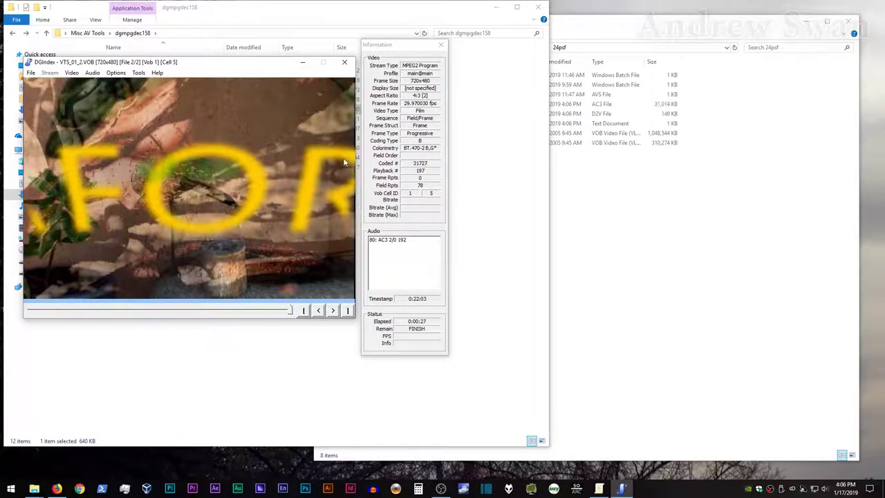
Close DGIndex and the dgmpgdec158 folder window, and review the 24psf_upscale.avs script.
click(344, 64)
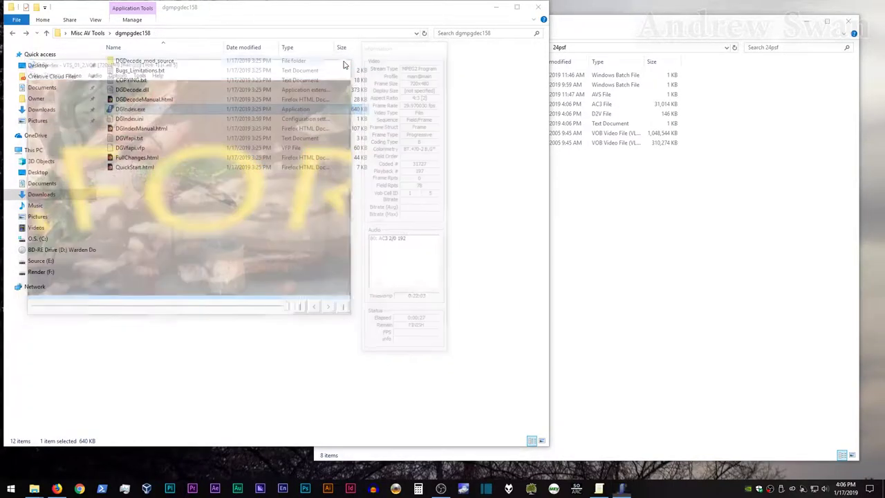
click(702, 241)
click(538, 7)
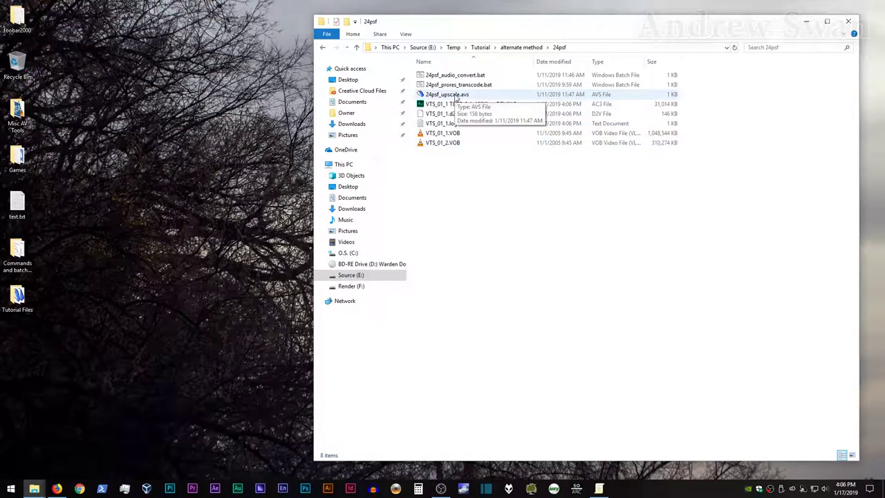
double_click(455, 94)
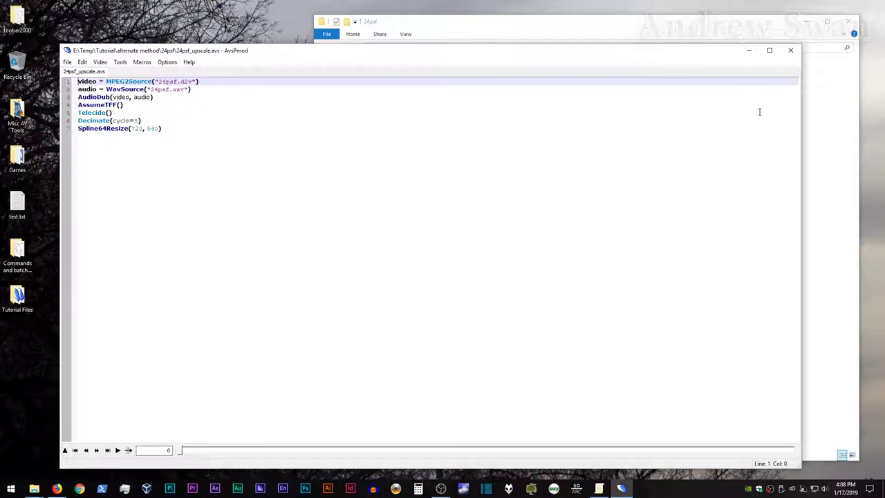
click(791, 50)
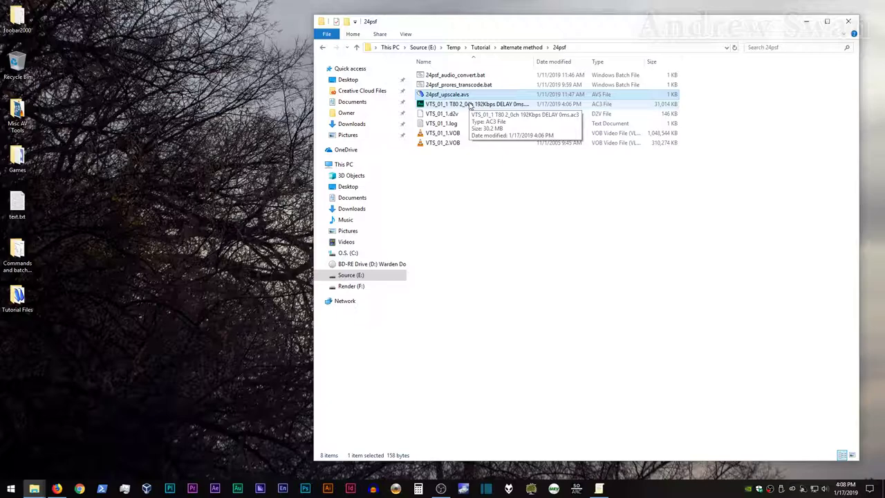
Change the input name prefix in 24psf_audio_convert.bat to VTS_01_1, save the batch file and run it.
key(Up)
key(Up)
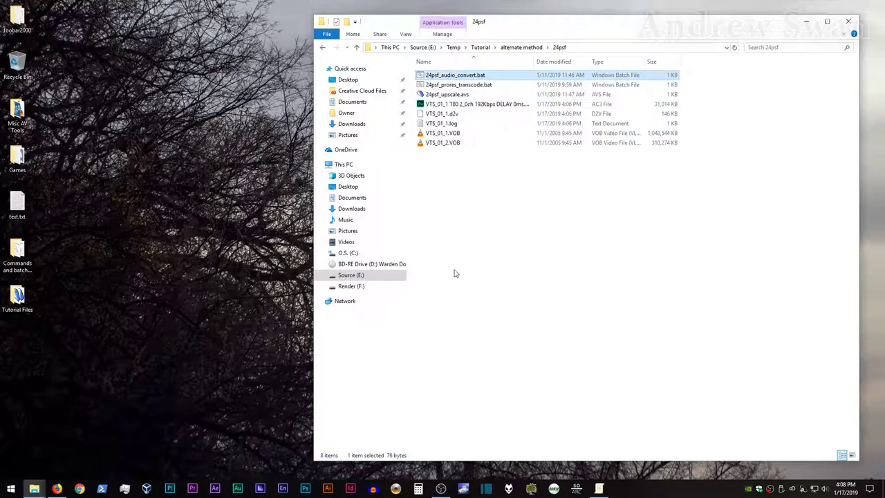
right_click(443, 74)
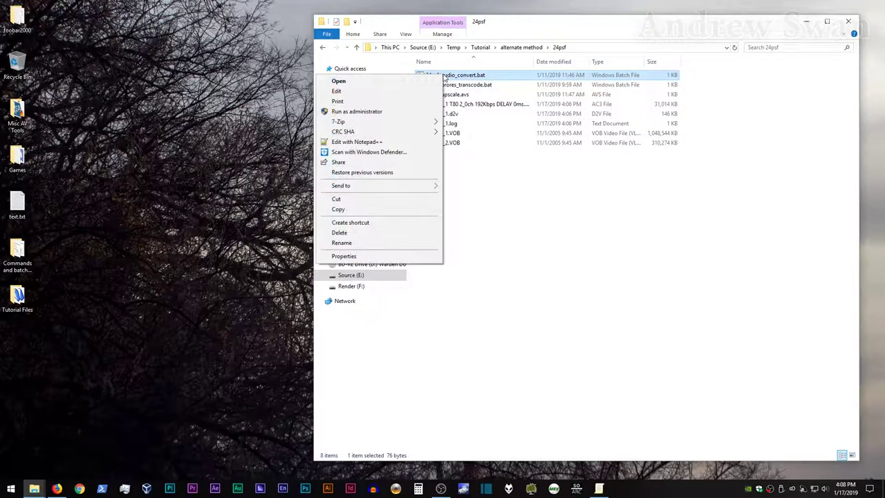
click(406, 94)
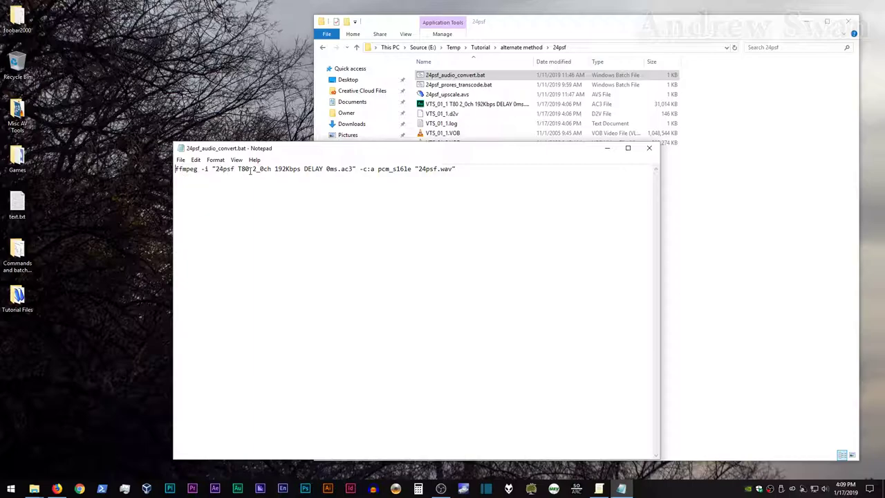
click(234, 169)
key(BackSpace)
key(BackSpace)
key(BackSpace)
key(BackSpace)
key(BackSpace)
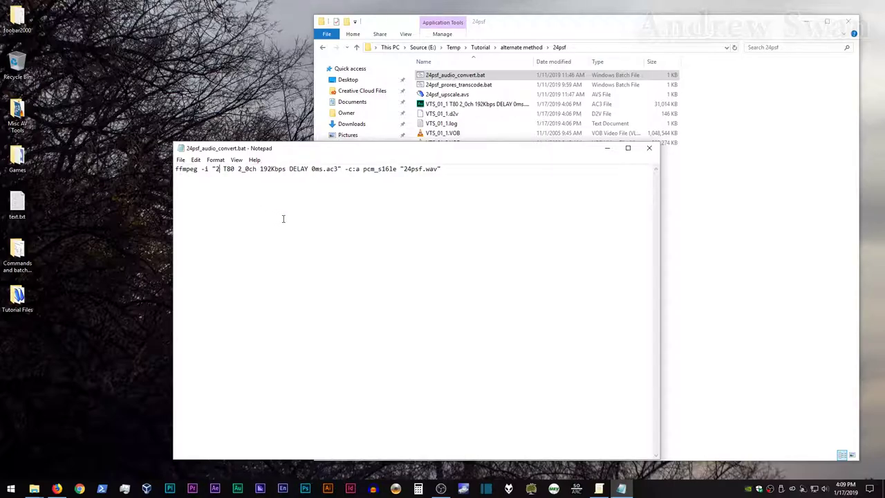
text(VTS_)
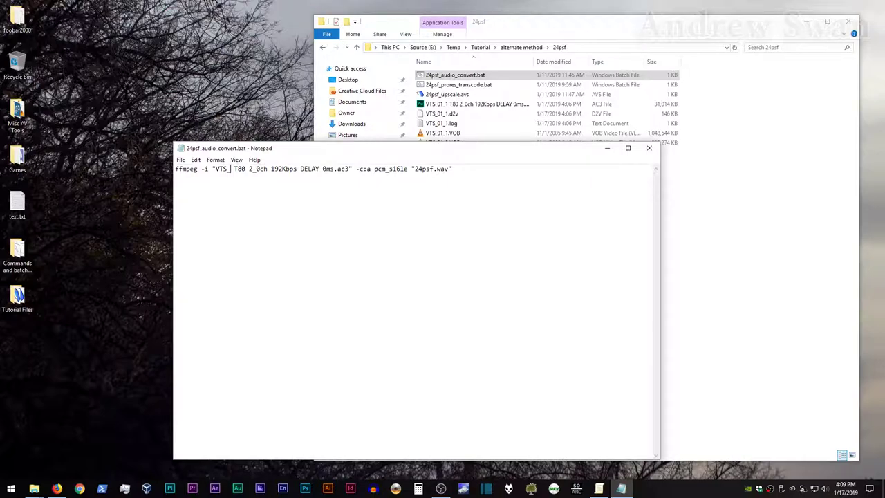
text(01_1)
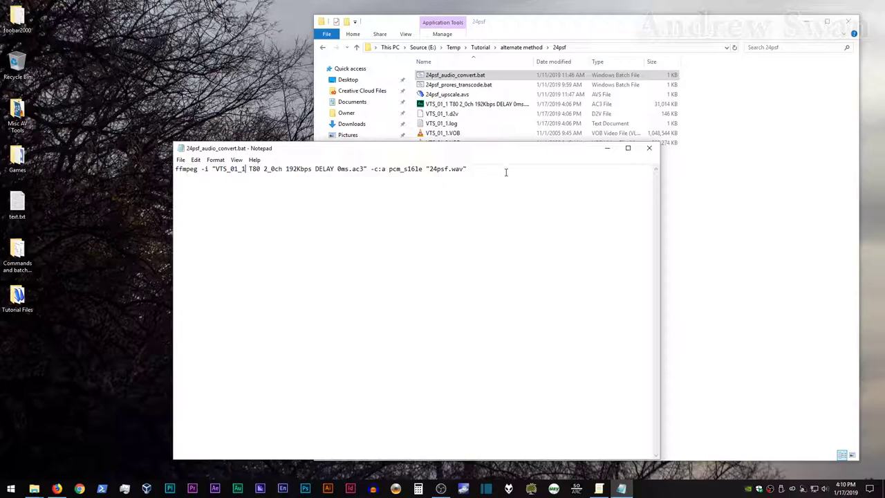
click(646, 153)
click(417, 254)
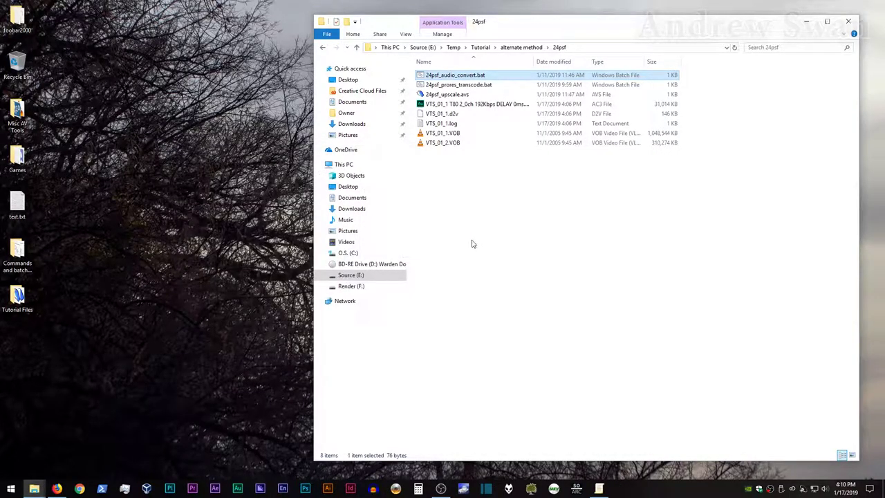
double_click(456, 75)
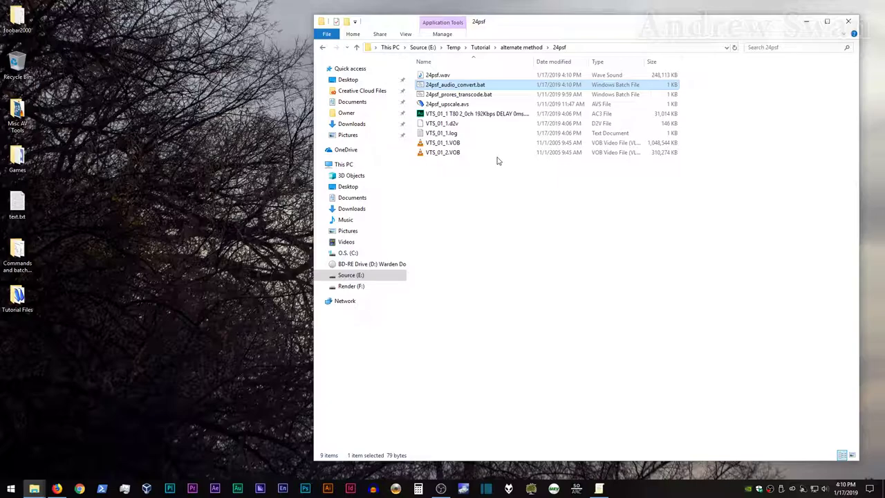
Open 24psf_upscale.avs beside the folder and copy the full file name VTS_01_1.d2v from that file's properties.
double_click(456, 104)
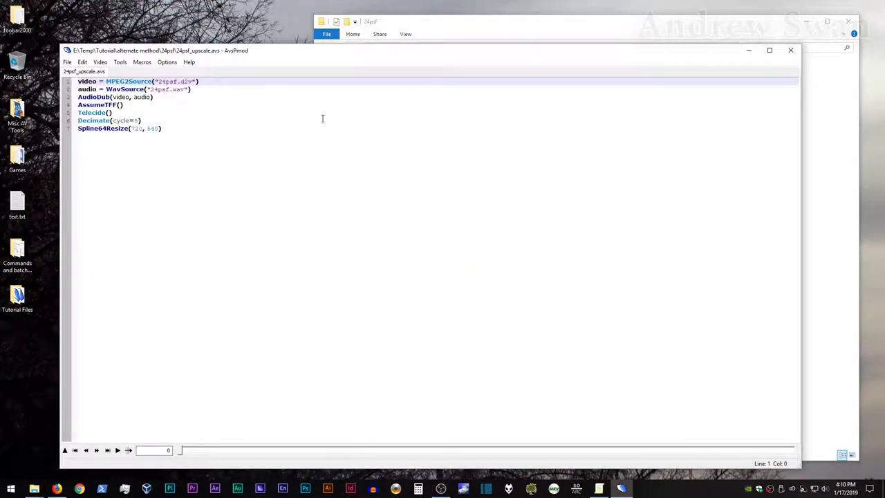
drag(204, 53, 255, 146)
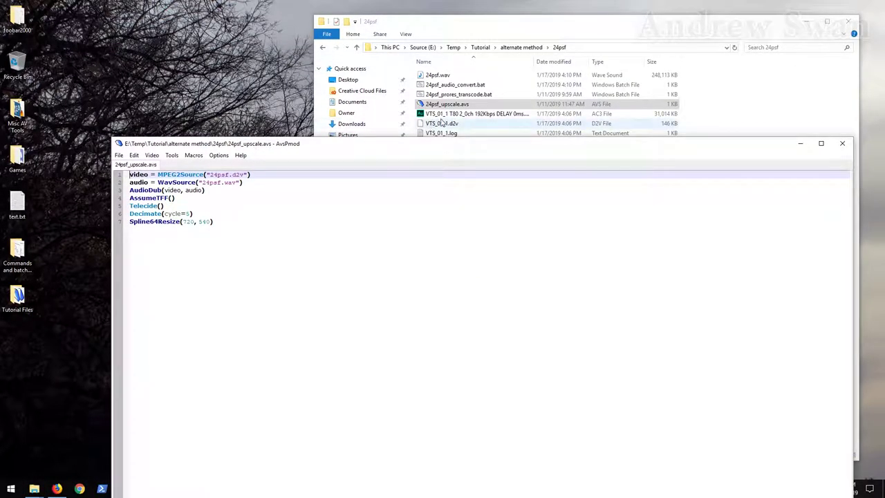
click(723, 94)
right_click(435, 125)
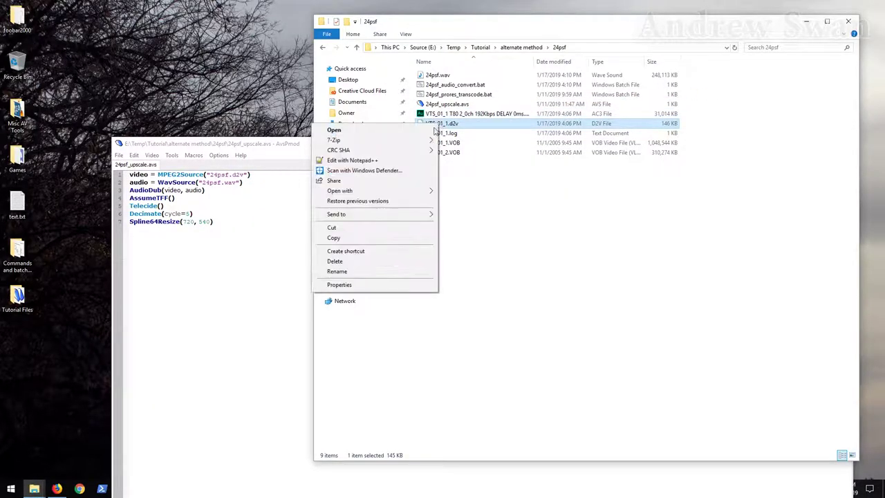
click(339, 284)
click(530, 164)
double_click(531, 164)
right_click(506, 163)
click(404, 193)
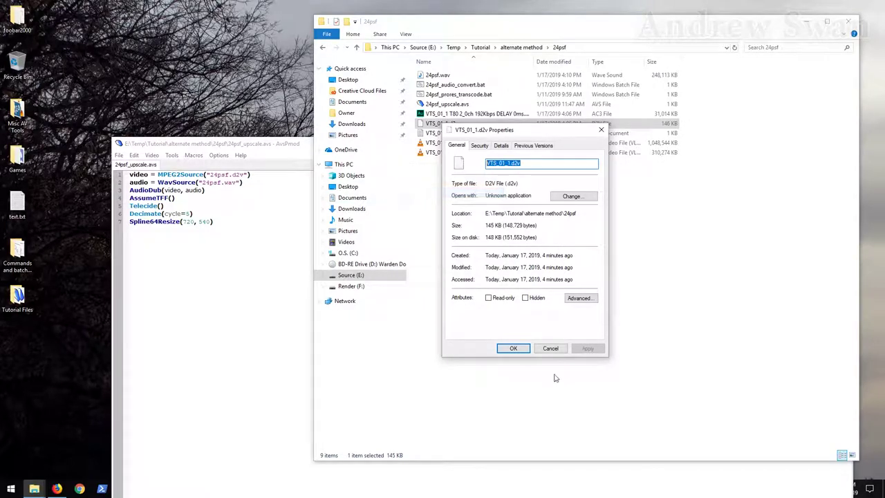
click(552, 349)
Replace the MPEG2Source file name in the 24psf_upscale.avs script with VTS_01_1.d2v.
click(291, 266)
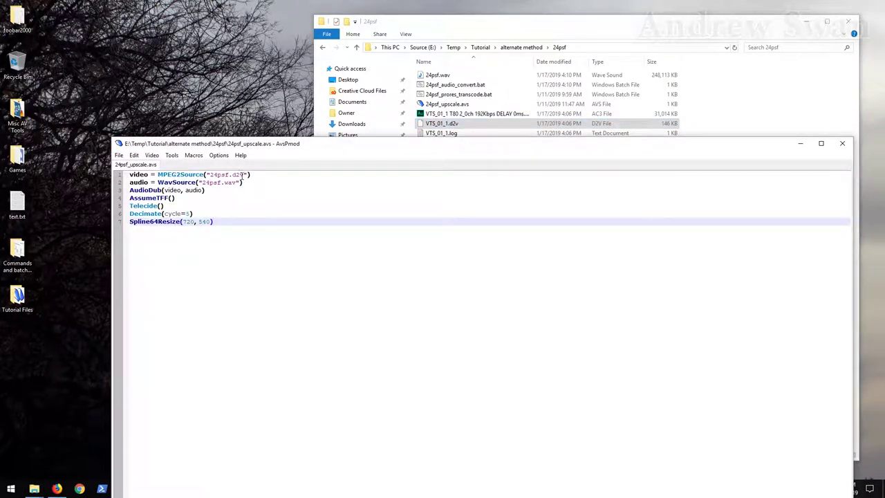
drag(244, 175, 212, 178)
key(ctrl+v)
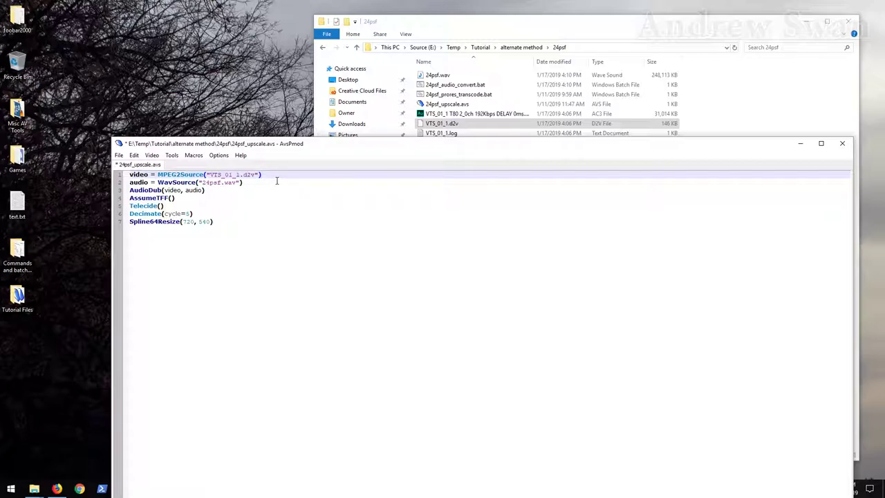
Preview the script's video output and play it from the first frame.
drag(239, 144, 218, 44)
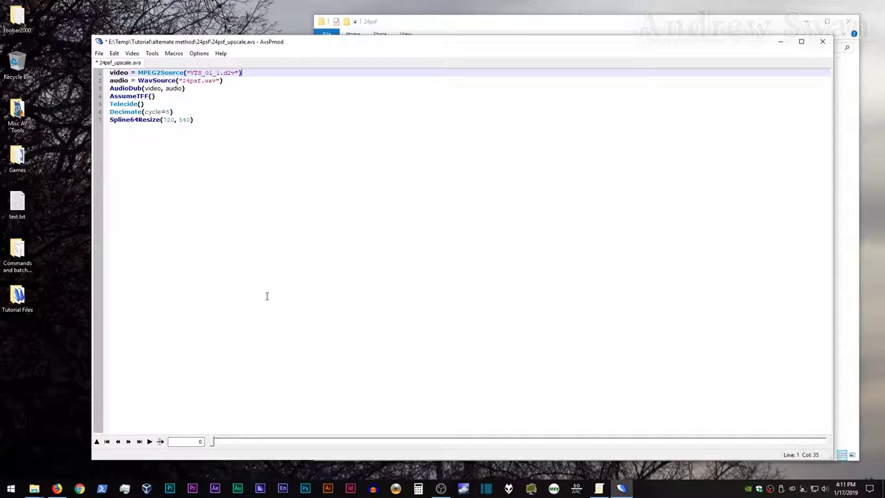
key(F5)
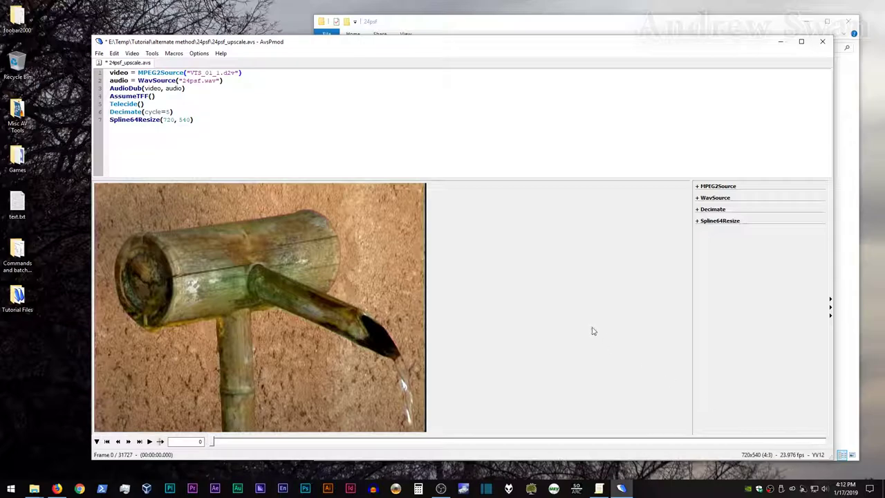
key(ctrl+r)
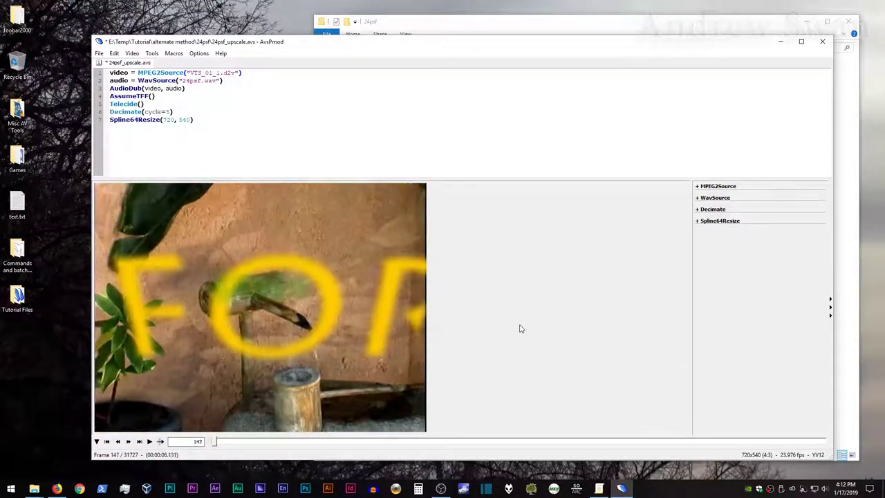
Jump ahead to about frame 572 and step backward and forward frame by frame to inspect the motion.
click(220, 442)
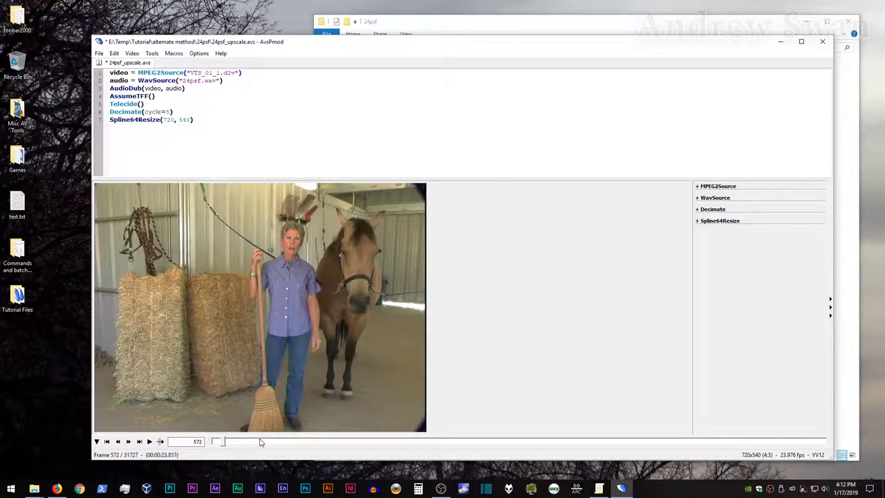
key(Left)
key(Left)
key(Left)
key(Left)
key(Left)
key(Left)
key(Left)
key(Left)
key(Left)
key(Left)
key(Left)
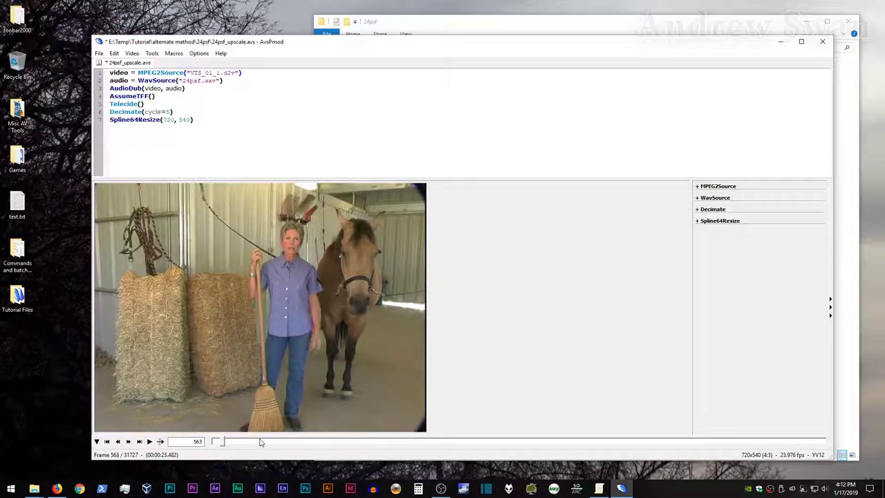
key(Left)
key(Left)
key(Left)
key(Left)
key(Left)
key(Left)
key(Left)
key(Left)
key(Left)
key(Left)
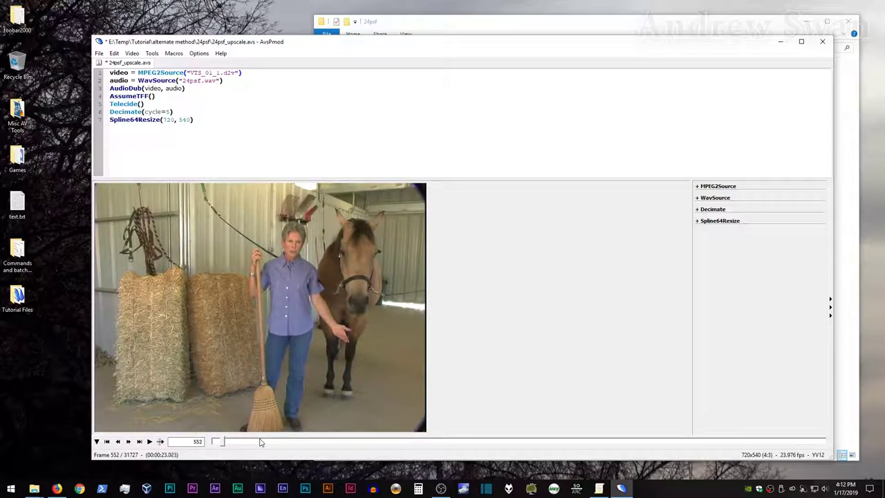
key(Right)
key(Right)
key(Right)
key(Right)
key(Right)
key(Right)
key(Right)
key(Right)
key(Right)
key(Right)
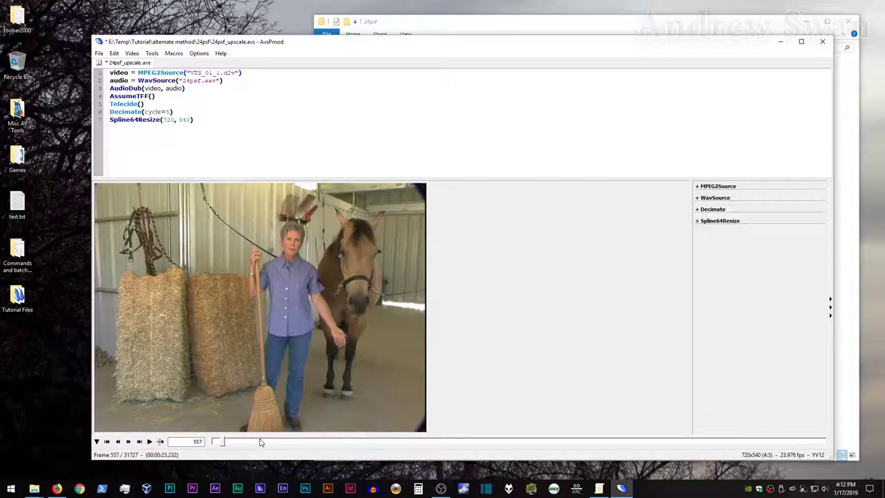
key(Right)
key(Right)
key(Right)
key(Right)
key(Right)
key(Right)
key(Right)
key(Right)
key(Right)
key(Right)
key(Right)
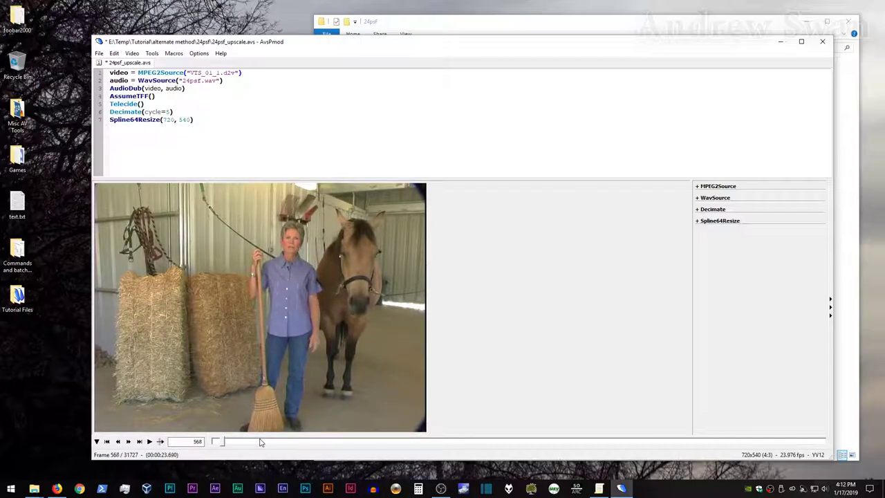
key(Right)
key(Right)
key(Right)
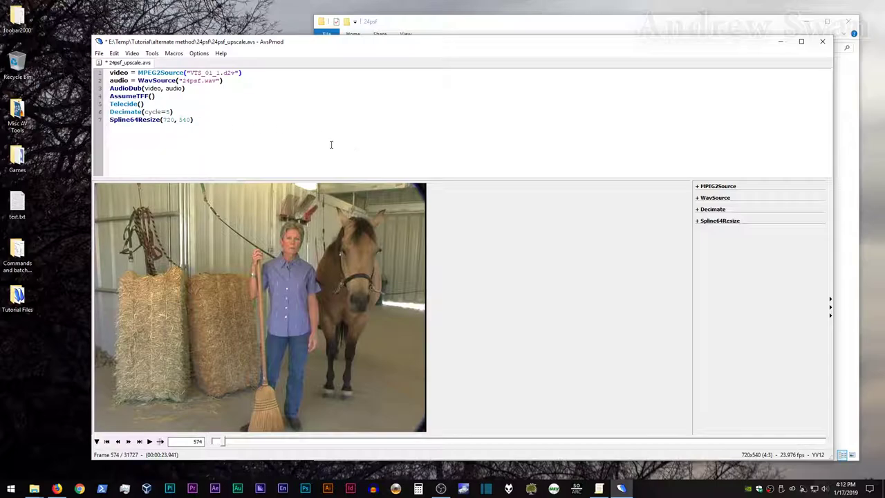
Save the 24psf_upscale.avs script and close the script editor.
key(ctrl+s)
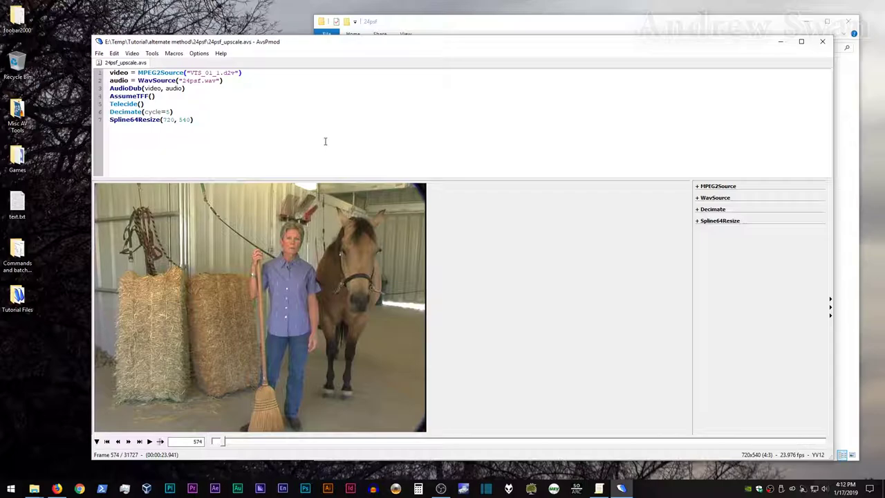
click(824, 43)
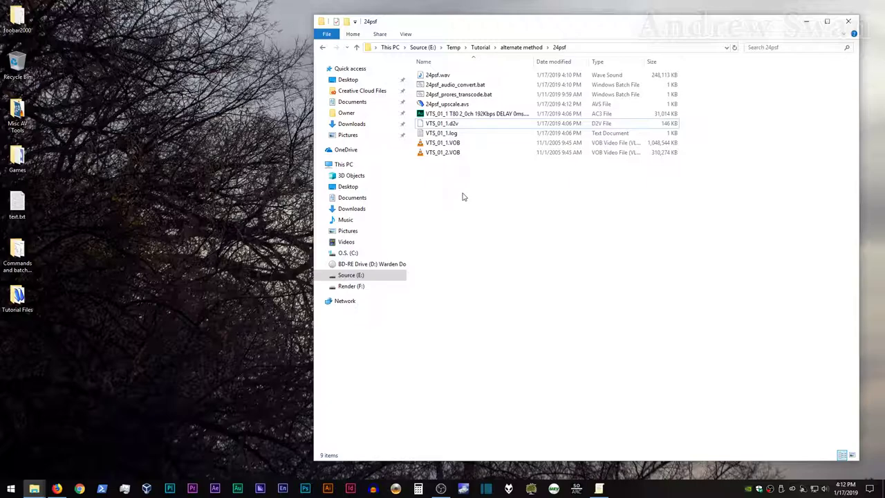
Add -pix_fmt yuv422p10le after the profile option in 24psf_prores_transcode.bat, then save and close the batch file.
right_click(447, 97)
click(382, 120)
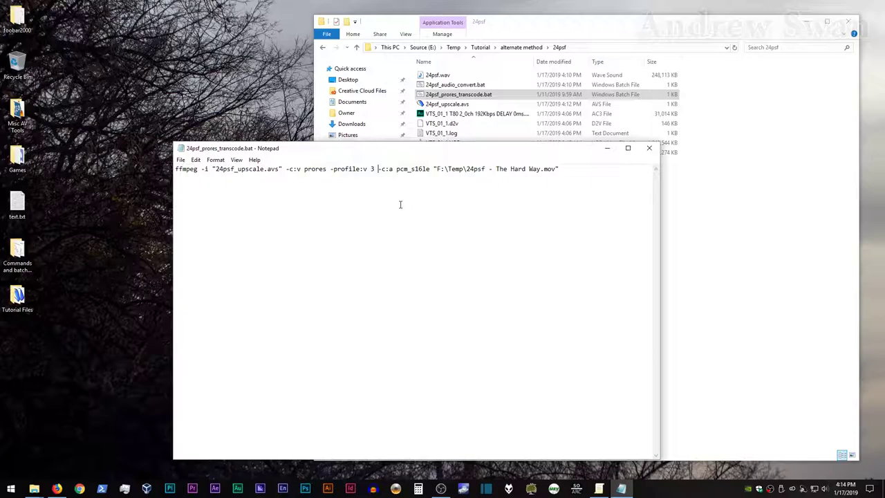
text(-)
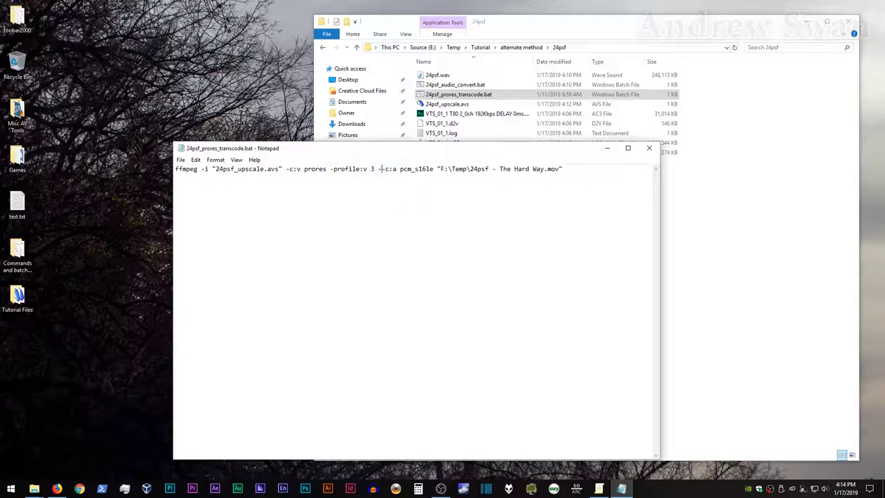
text(pix_fm)
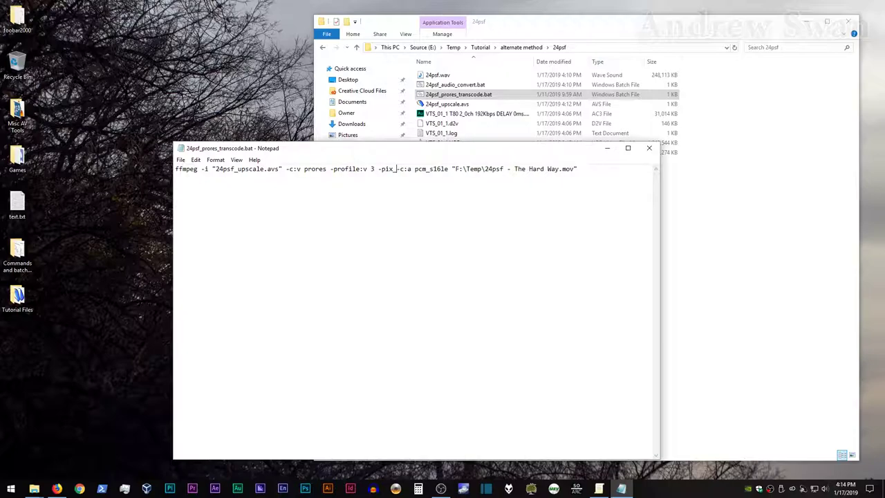
text(t yuv422p10le)
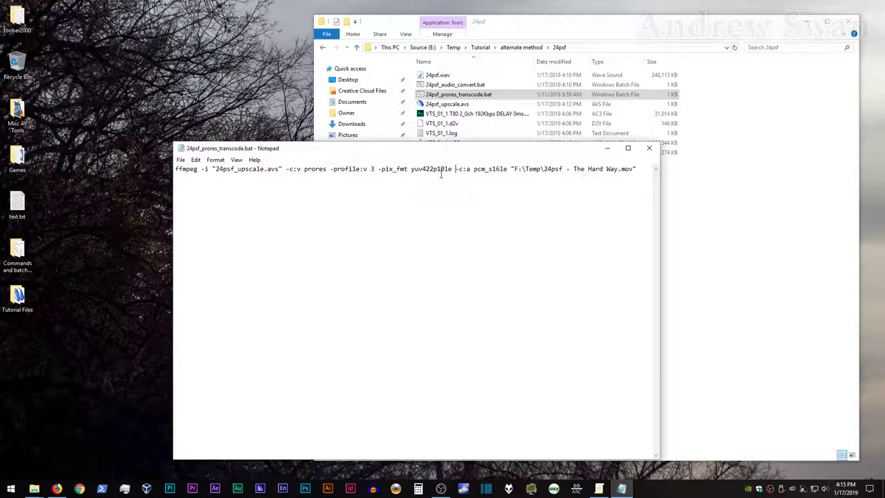
click(650, 148)
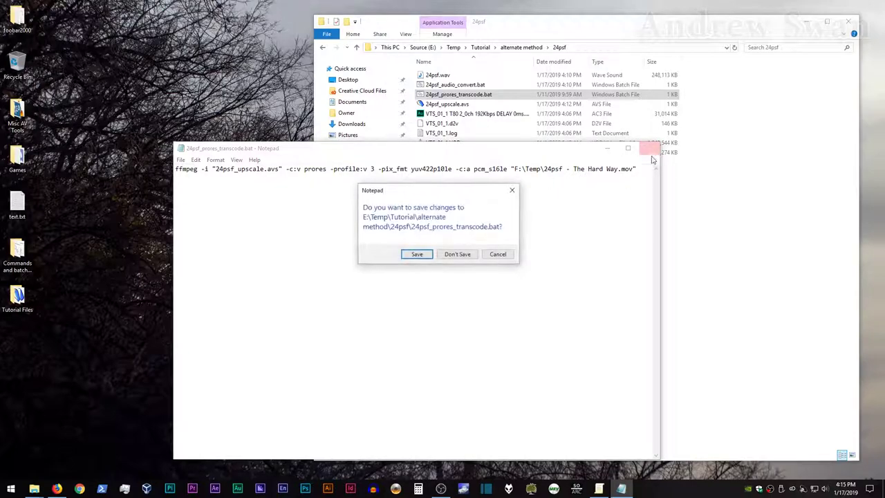
click(417, 254)
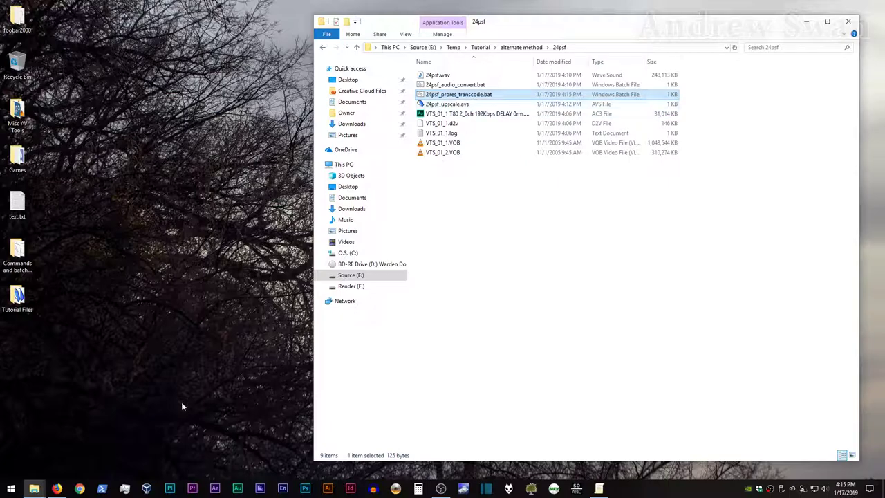
Play the rendered 24psf - The Hard Way.mov from the Temp folder on the Render drive and close the player.
mouse_move(39, 488)
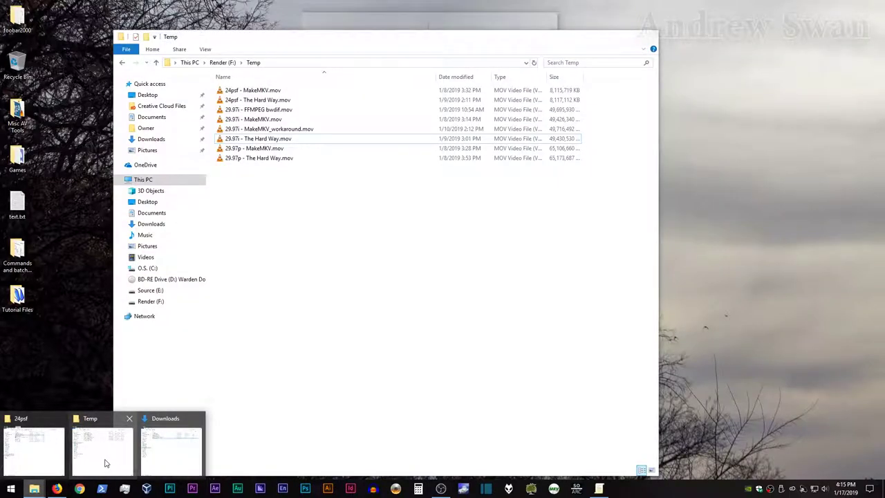
click(117, 467)
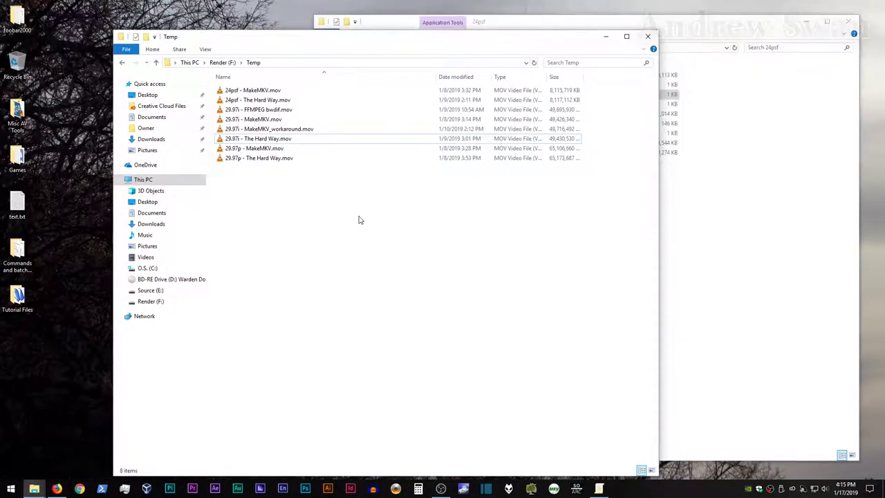
double_click(258, 101)
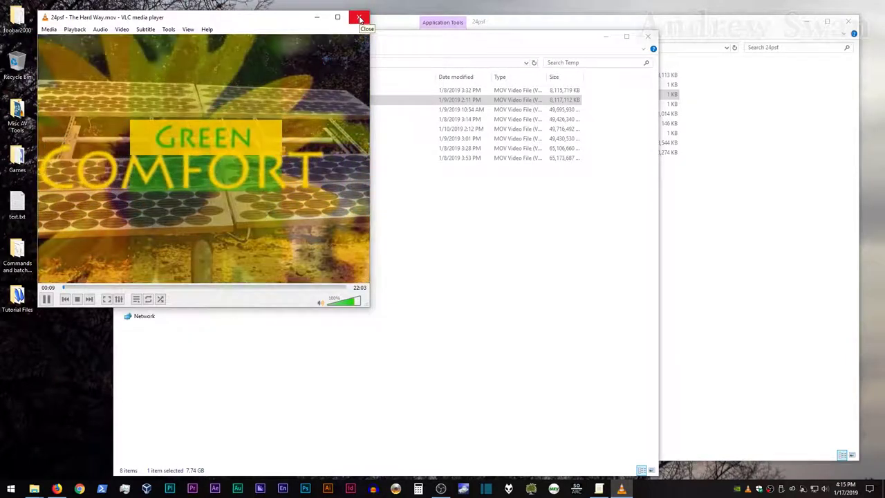
click(359, 19)
Play 24psf - MakeMKV.mov for comparison with the alternate-method render and close the player.
click(275, 92)
double_click(276, 91)
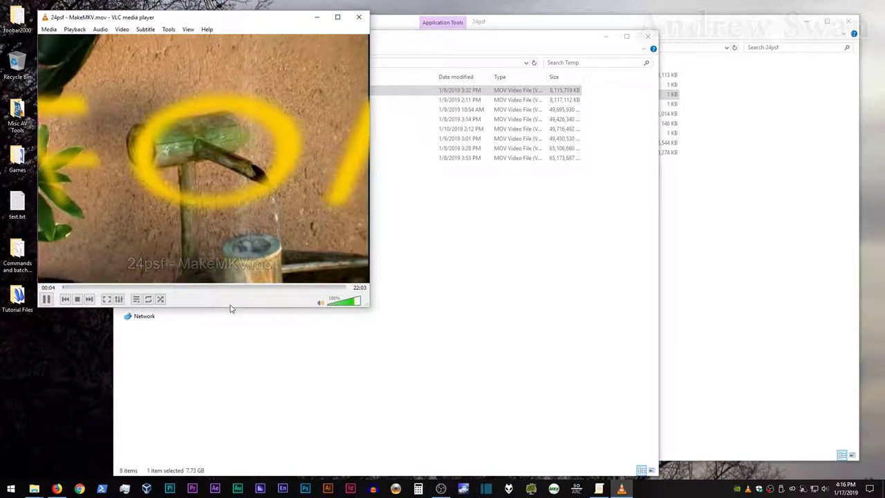
click(350, 12)
click(508, 271)
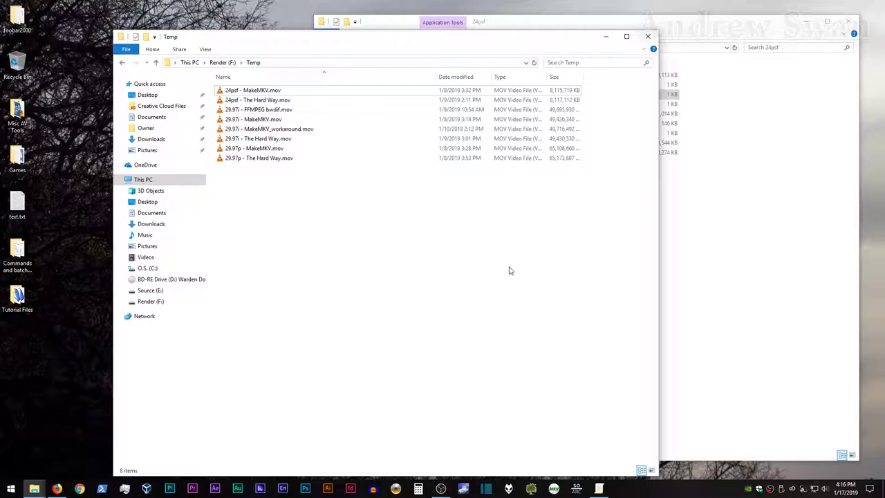
Switch to Firefox and show the tutorial blog's article on the alternate workflow for transcoding DVDs.
click(56, 489)
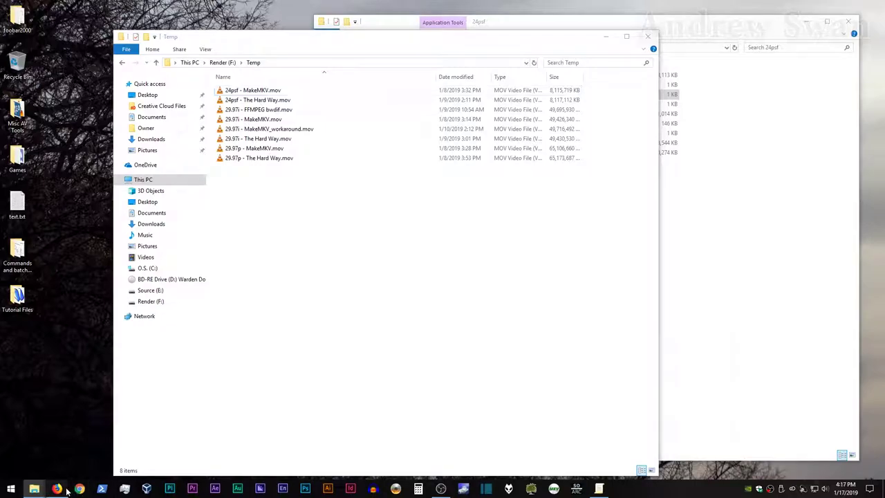
click(89, 9)
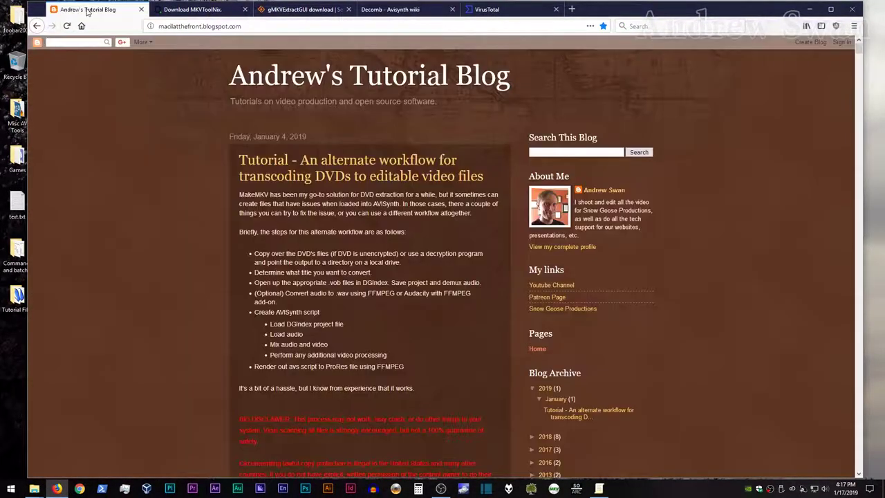